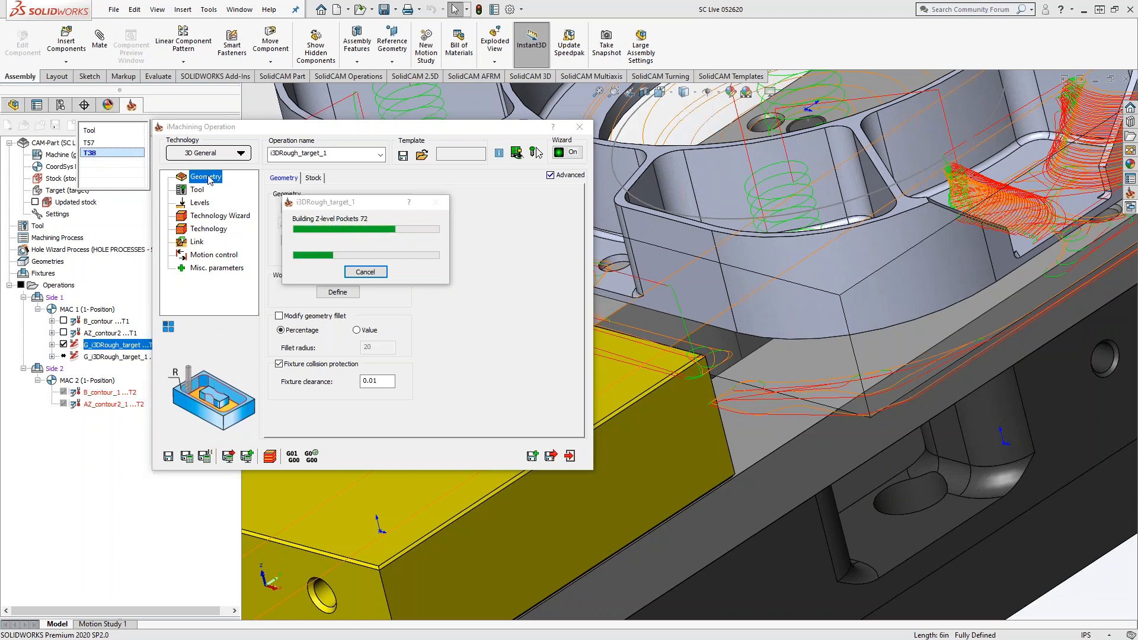
Hide the toolpath of the G_i3DRough_target operation that uses T57, keeping the T38 toolpath displayed on the part.
drag(382, 204, 537, 224)
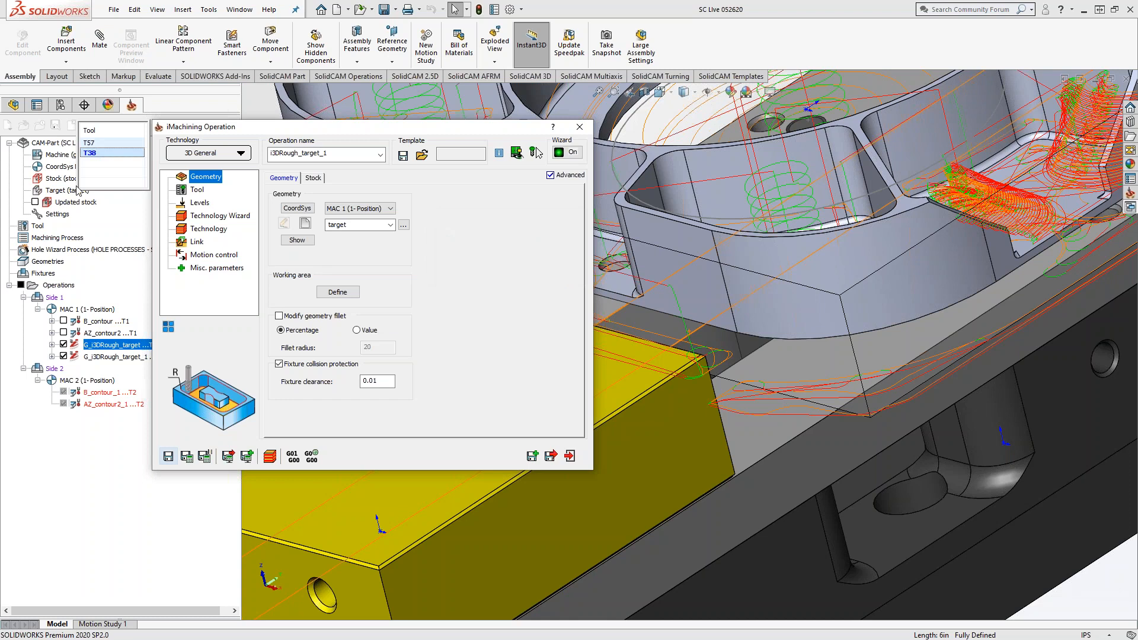
click(63, 344)
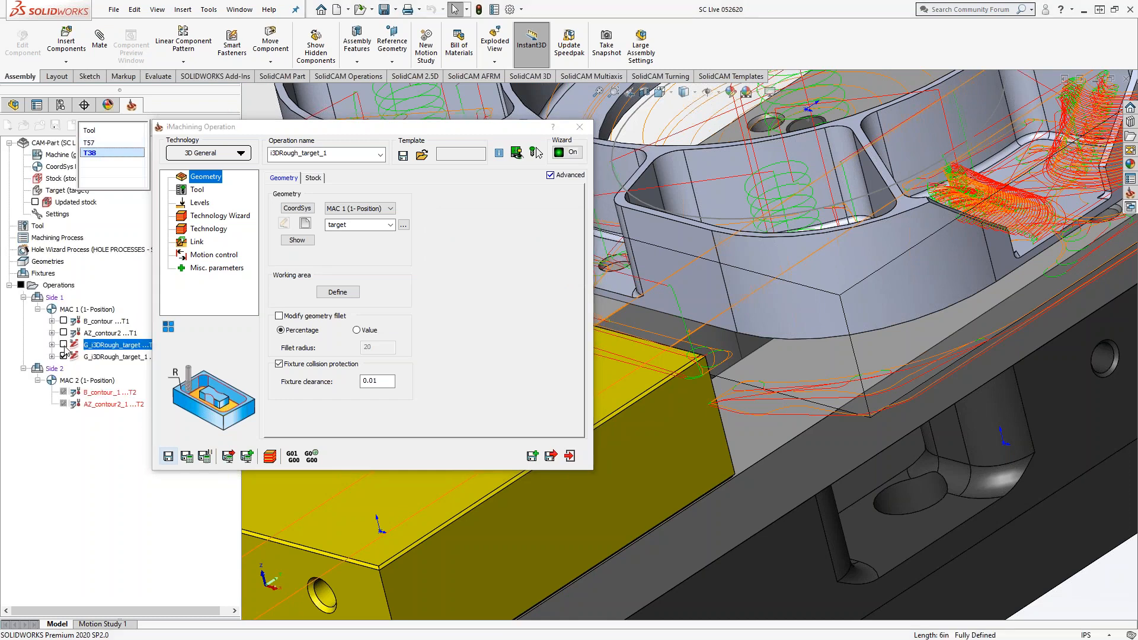
scroll(945, 310, up, 5)
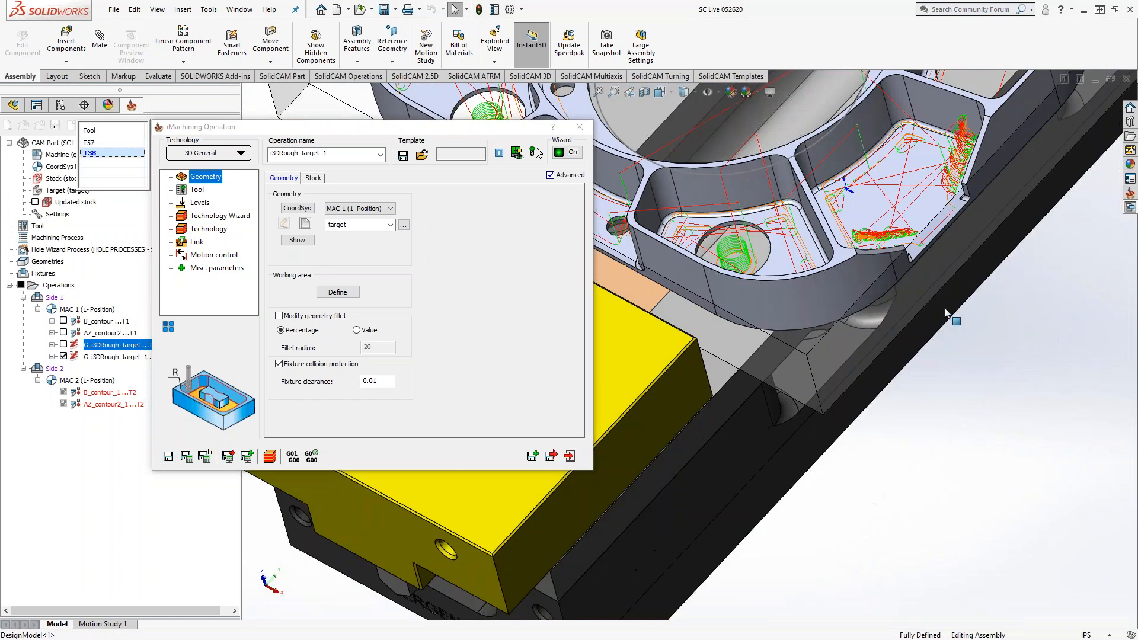
scroll(831, 309, up, 2)
middle_drag(690, 305, 687, 328)
scroll(687, 332, down, 3)
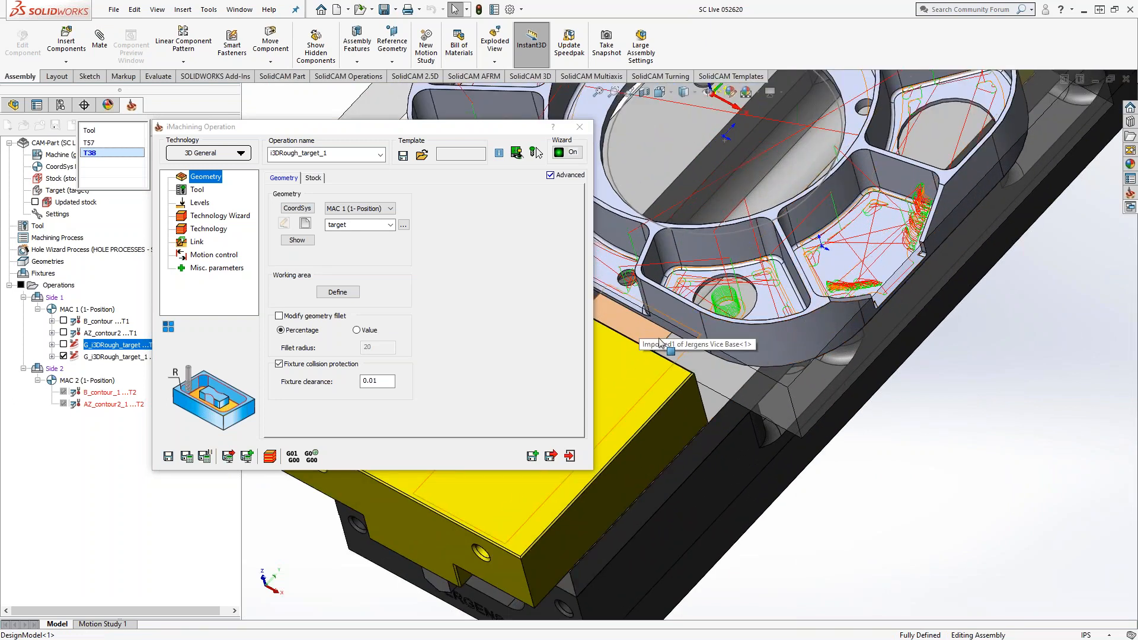
Open the working area definition of i3DRough_target_1 and display its w_a boundary on the model.
click(337, 292)
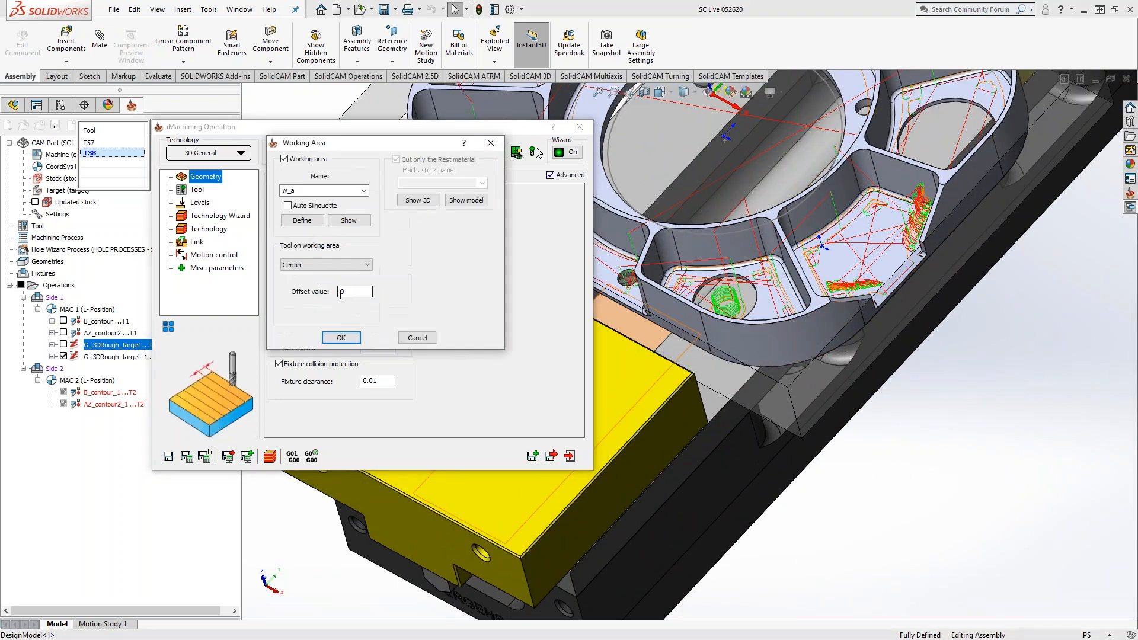
click(348, 220)
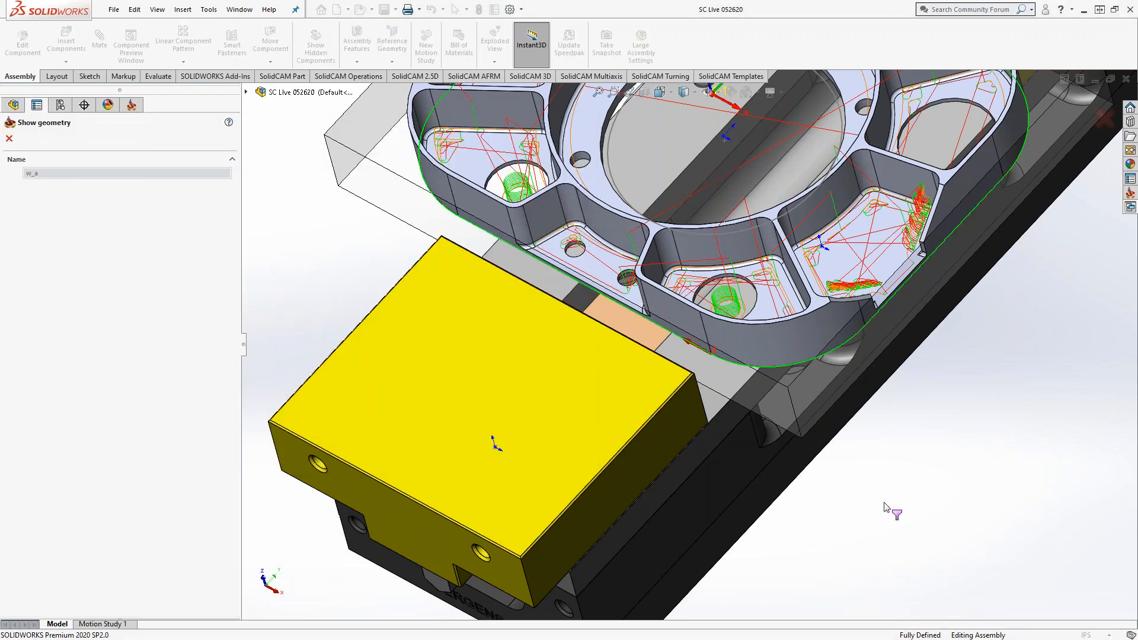
scroll(956, 465, up, 5)
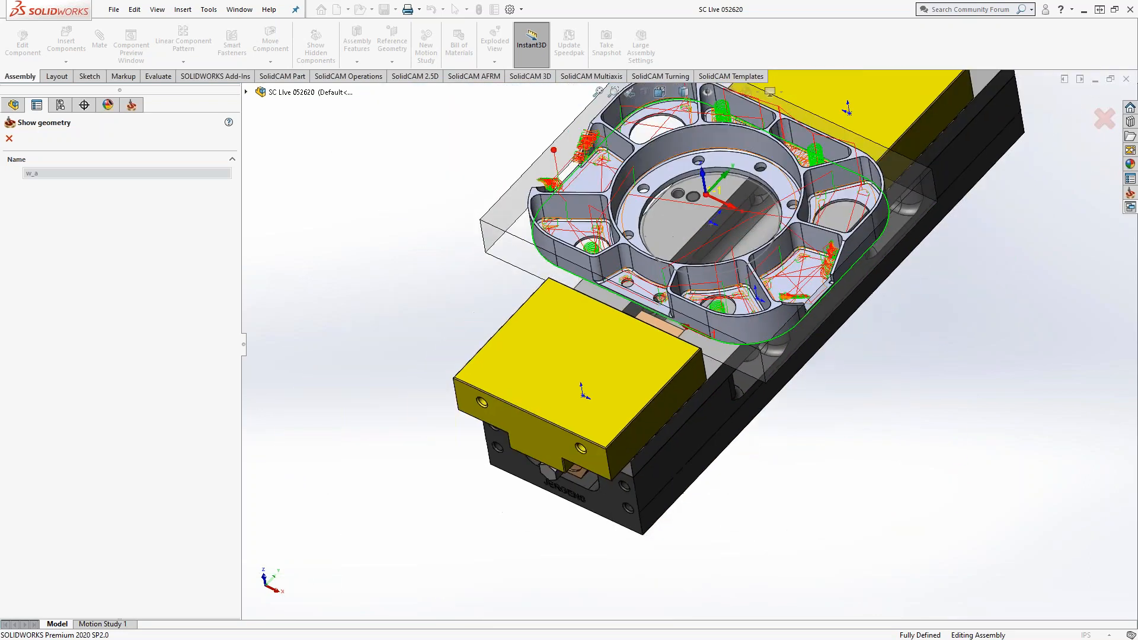
scroll(946, 445, down, 1)
click(9, 138)
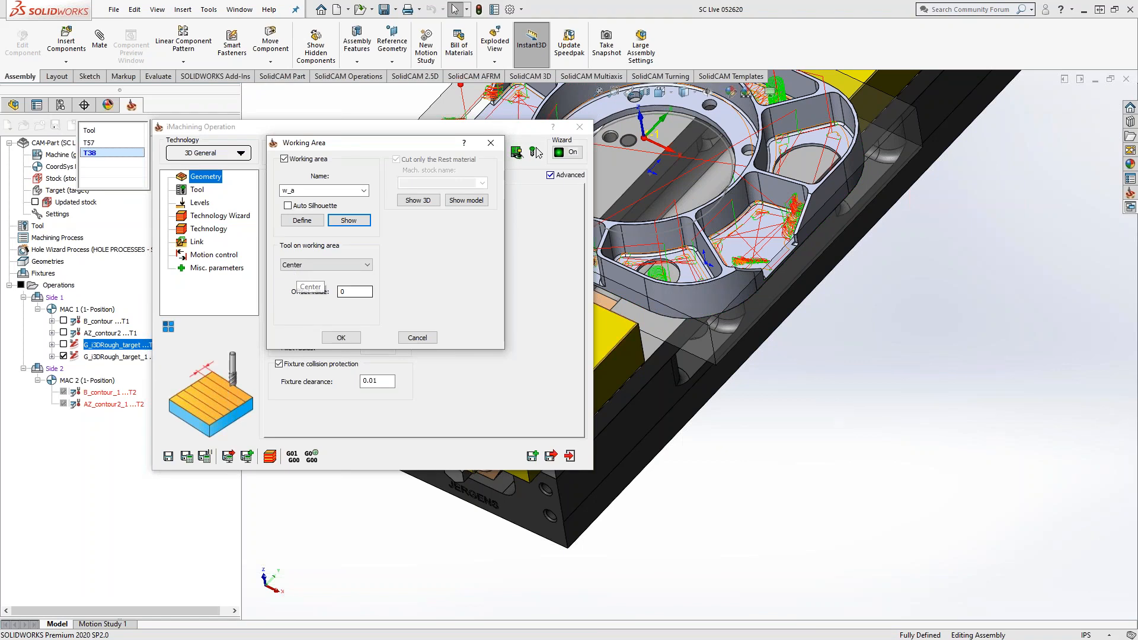
Inspect the T38 toolpath around the open pocket and outer wall, and close the working area definition without changes.
scroll(788, 273, down, 4)
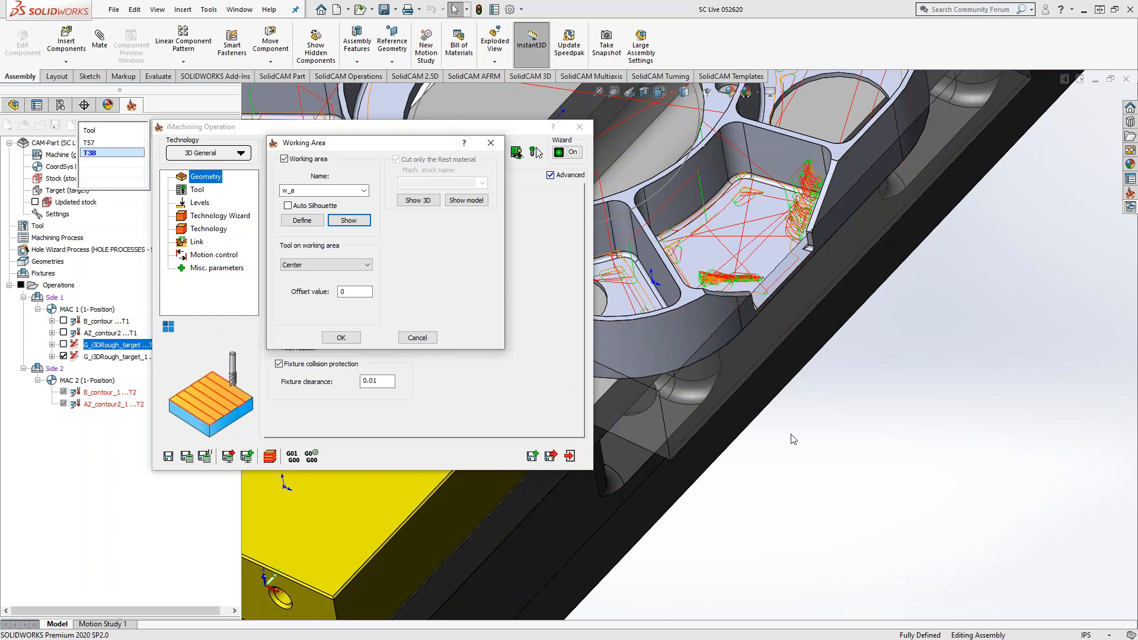
scroll(711, 354, up, 7)
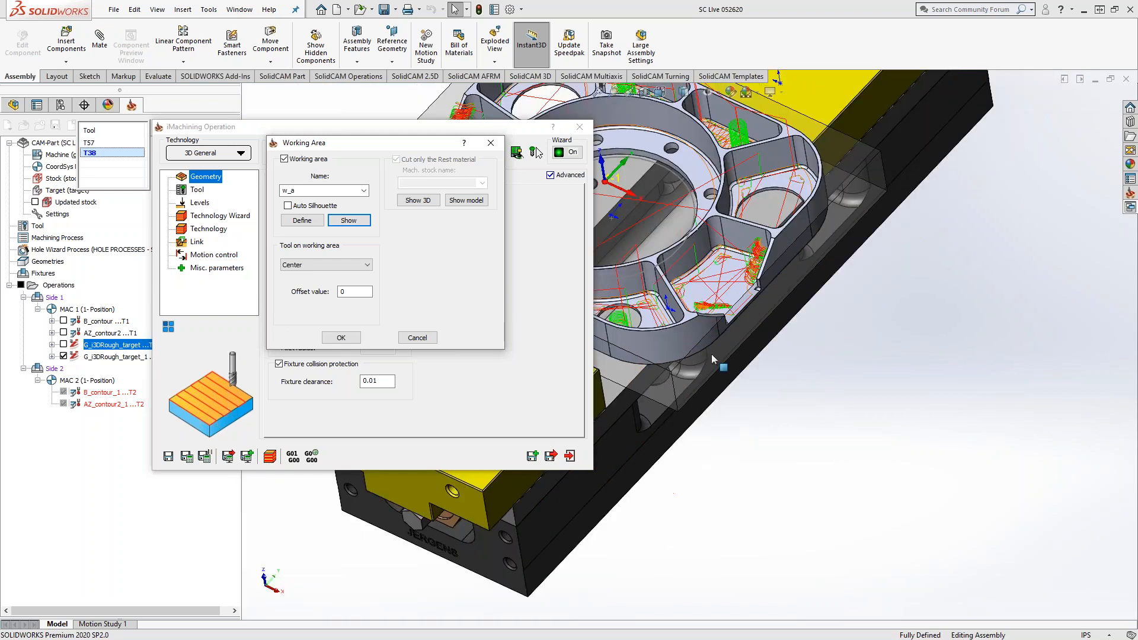
scroll(649, 347, down, 3)
scroll(671, 362, down, 3)
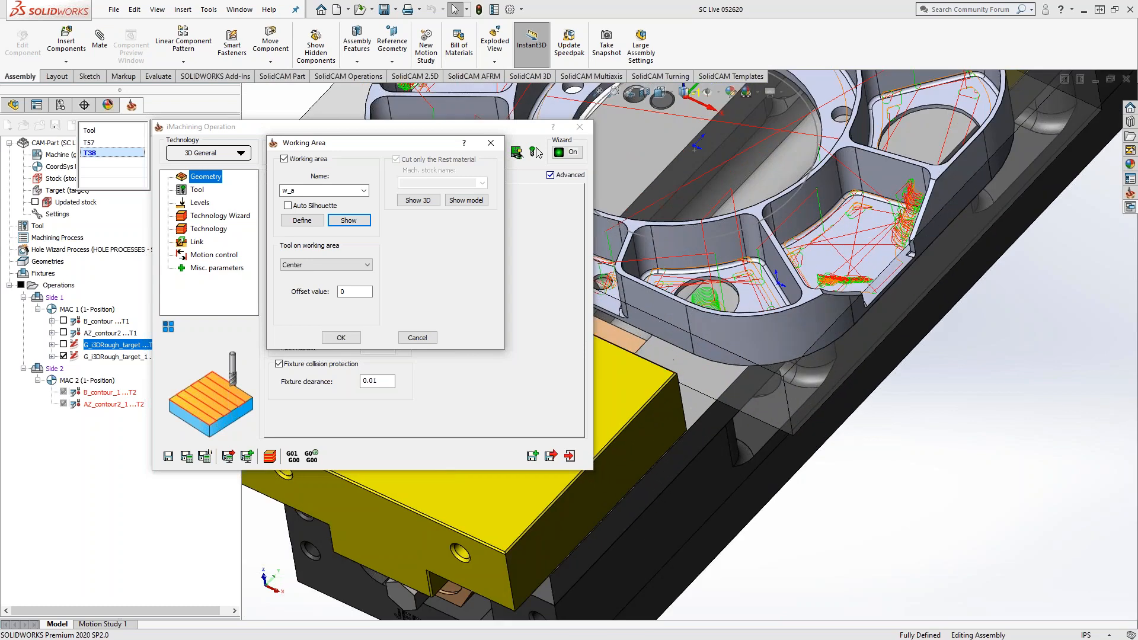
click(631, 372)
mouse_move(616, 415)
middle_down()
mouse_move(584, 462)
mouse_move(599, 414)
middle_up()
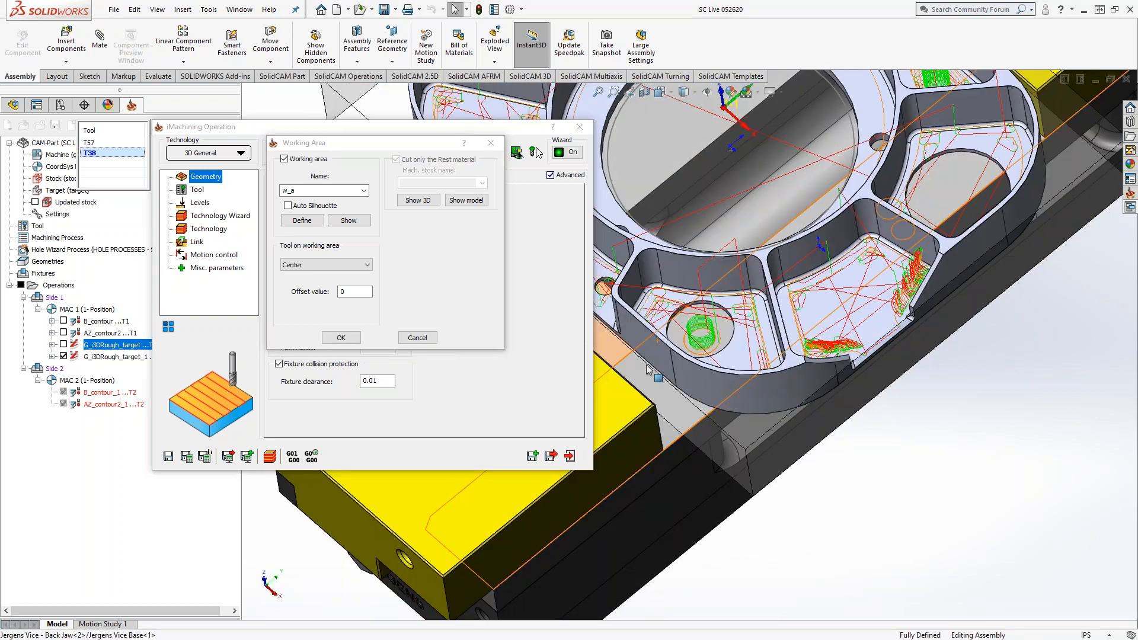
click(417, 337)
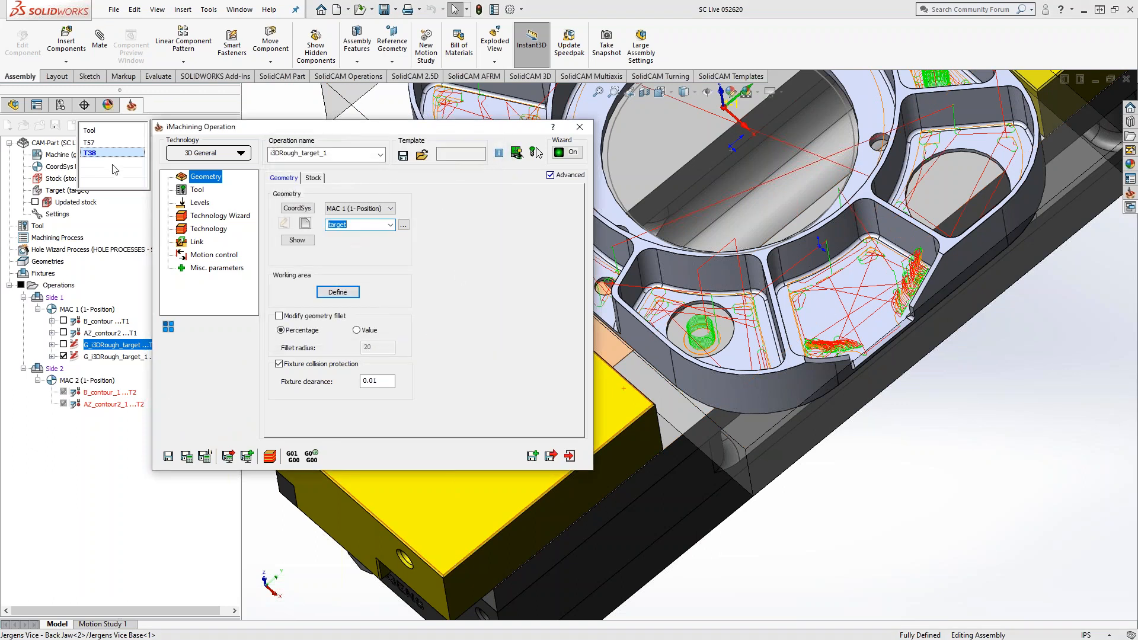
Check the working area definition of the T57 roughing operation, and exit the iMachining operation without saving.
click(91, 142)
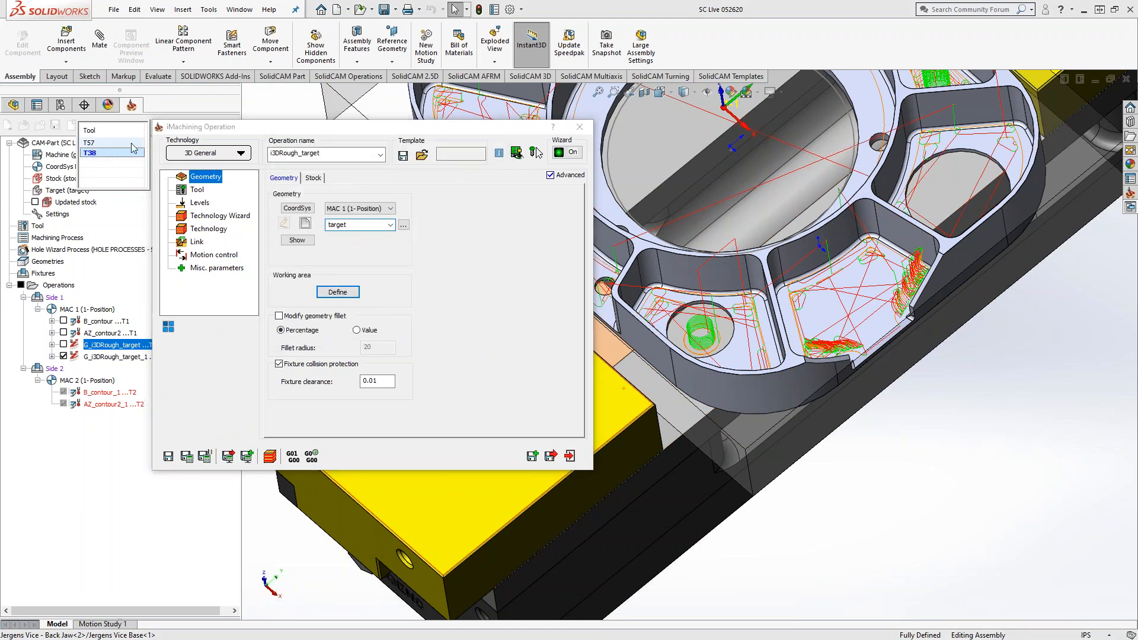
click(337, 292)
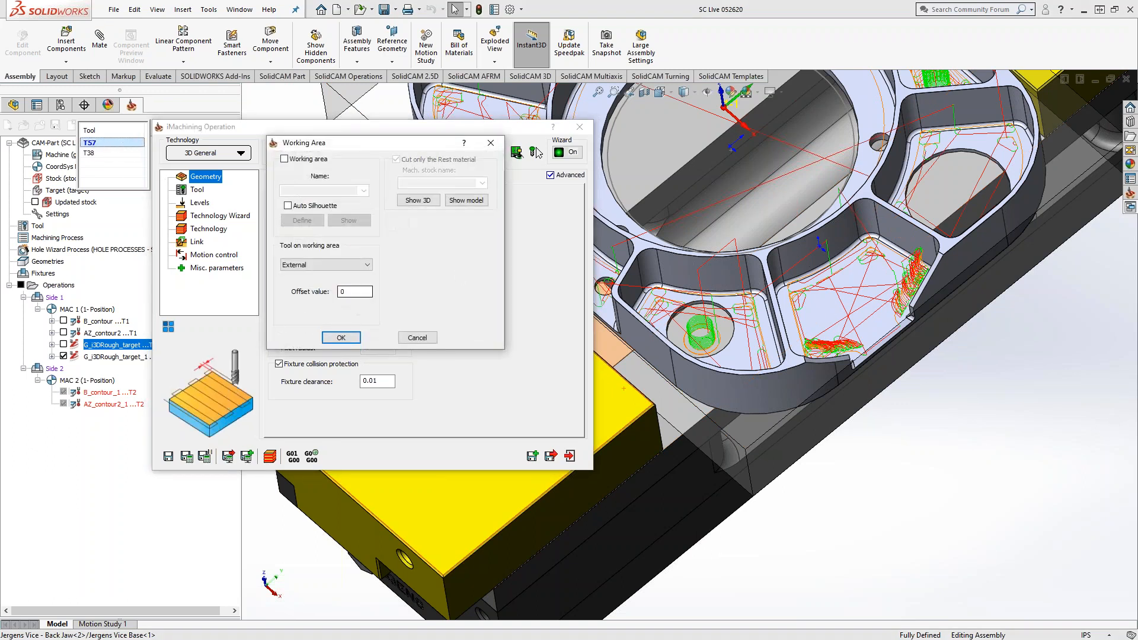
click(418, 338)
key(Escape)
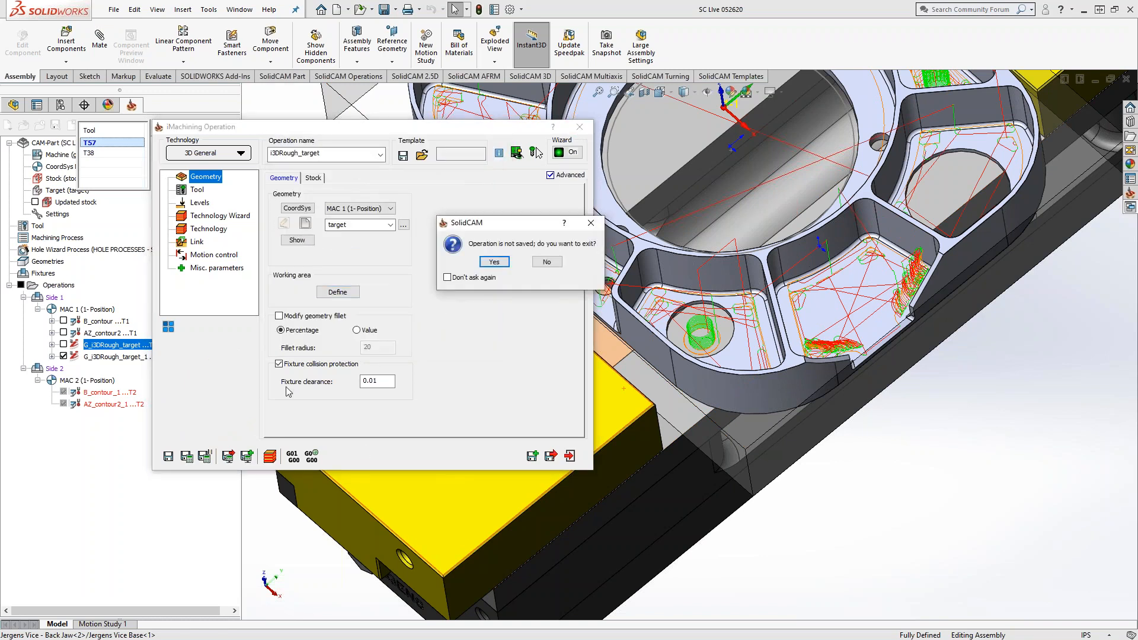
click(492, 264)
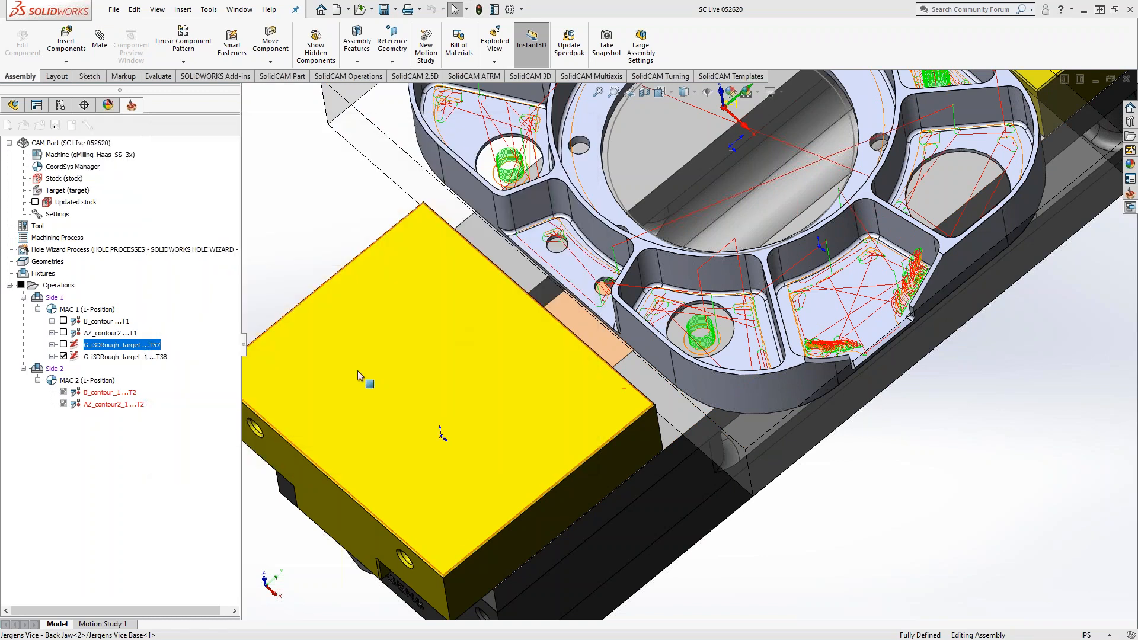
Hide the G_i3DRough_target_1 toolpath and view the bare part, stock and vise jaws from several angles.
click(64, 356)
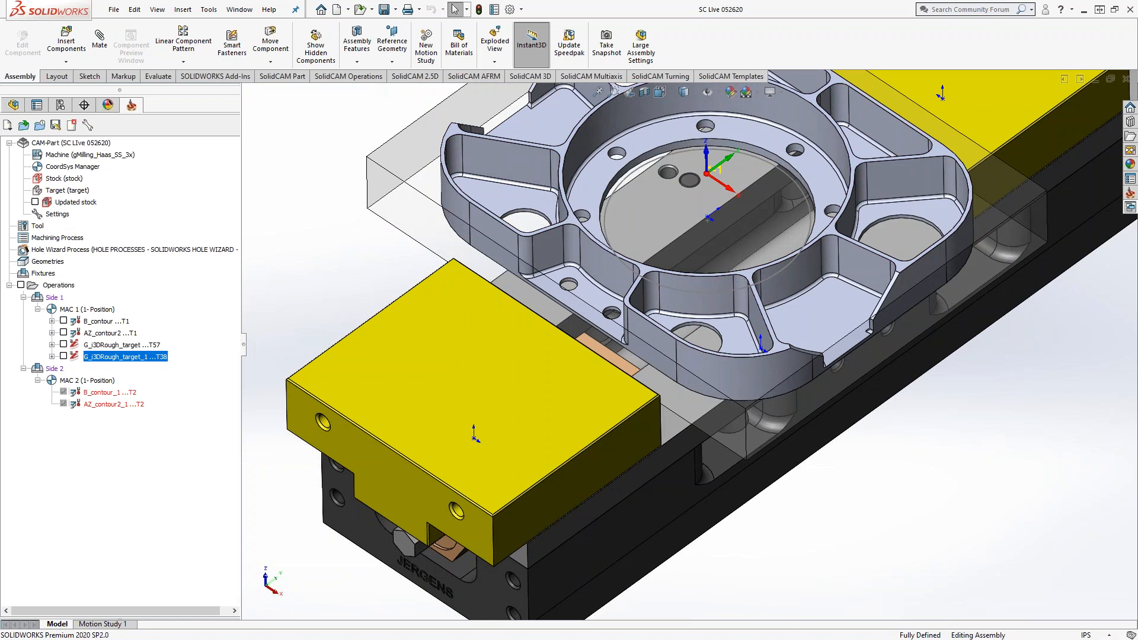
middle_drag(957, 478, 942, 424)
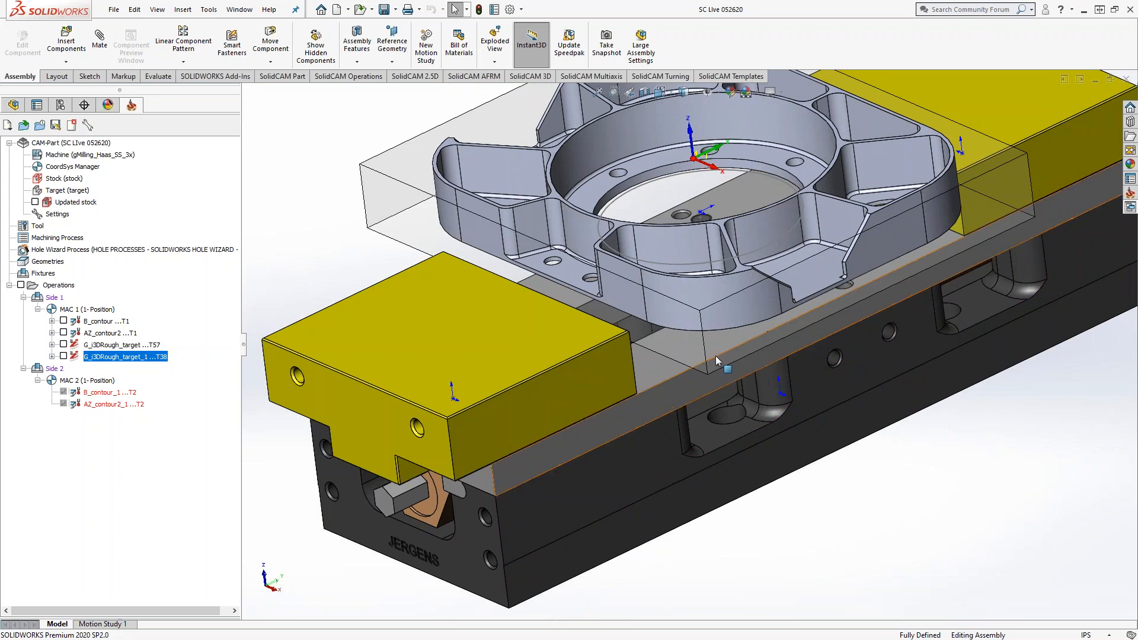
middle_drag(719, 352, 824, 411)
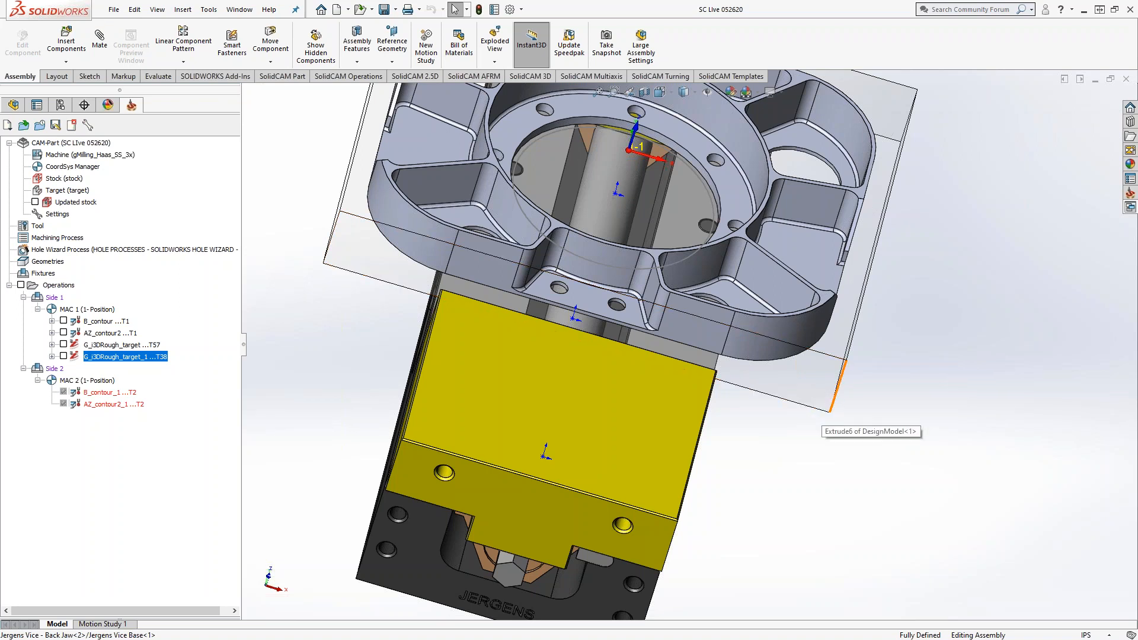
middle_drag(831, 409, 679, 354)
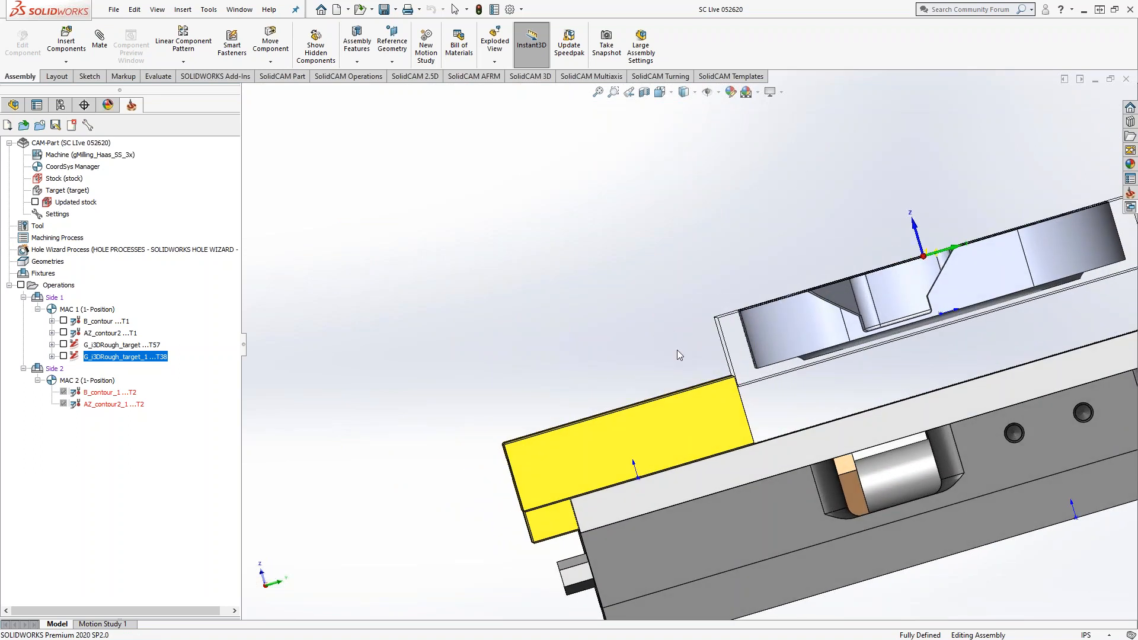
middle_click(719, 379)
middle_drag(718, 379, 723, 368)
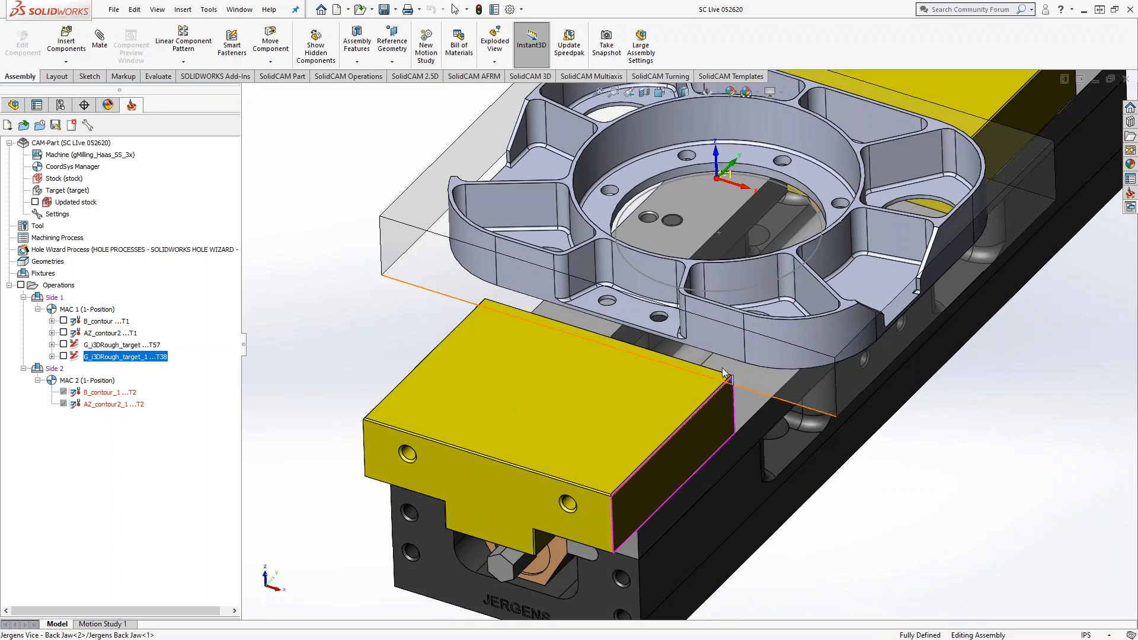
Examine the target part's pockets, slanted open-pocket walls and outer contour in relation to the stock and vise.
scroll(723, 373, down, 4)
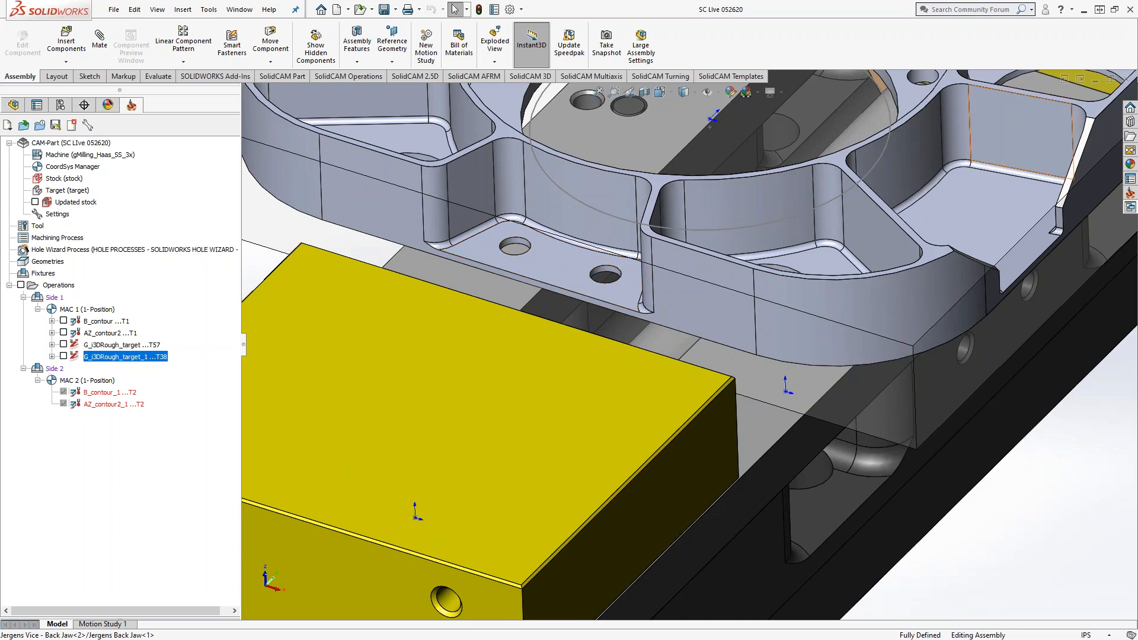
scroll(944, 196, up, 3)
middle_click(859, 234)
middle_drag(859, 233, 827, 258)
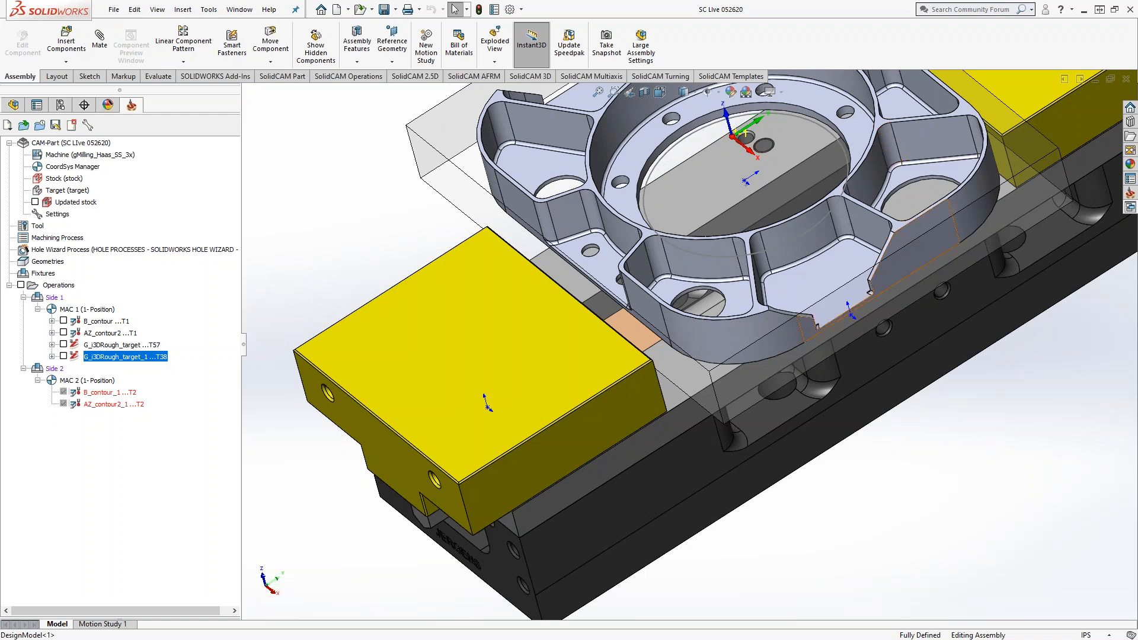
scroll(987, 503, up, 3)
middle_drag(902, 479, 910, 455)
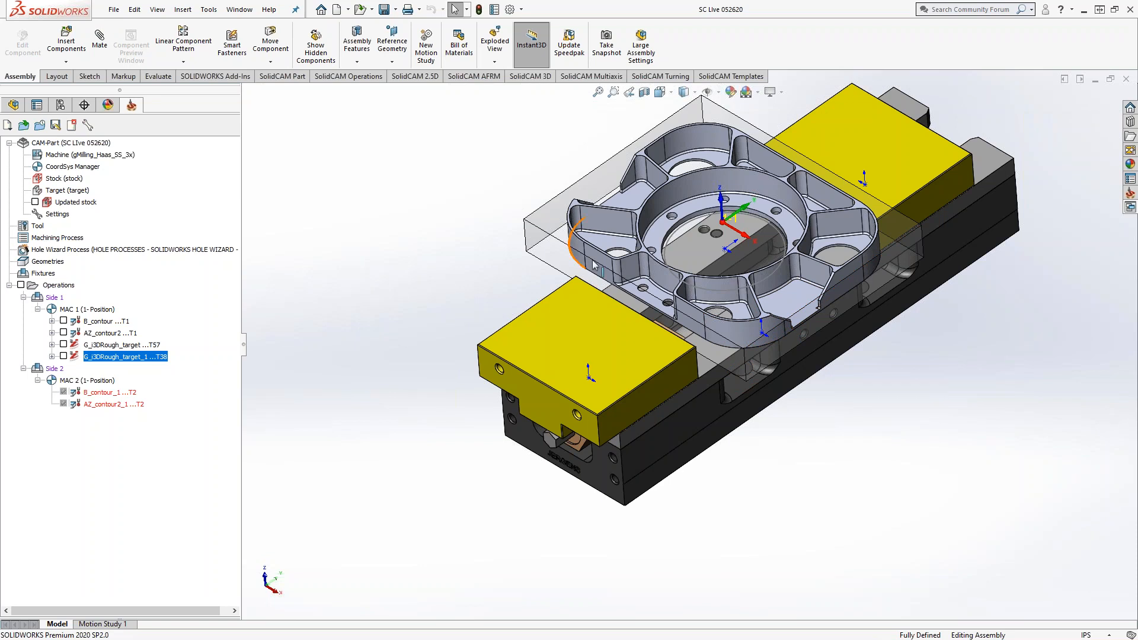
scroll(830, 284, down, 5)
scroll(847, 278, down, 3)
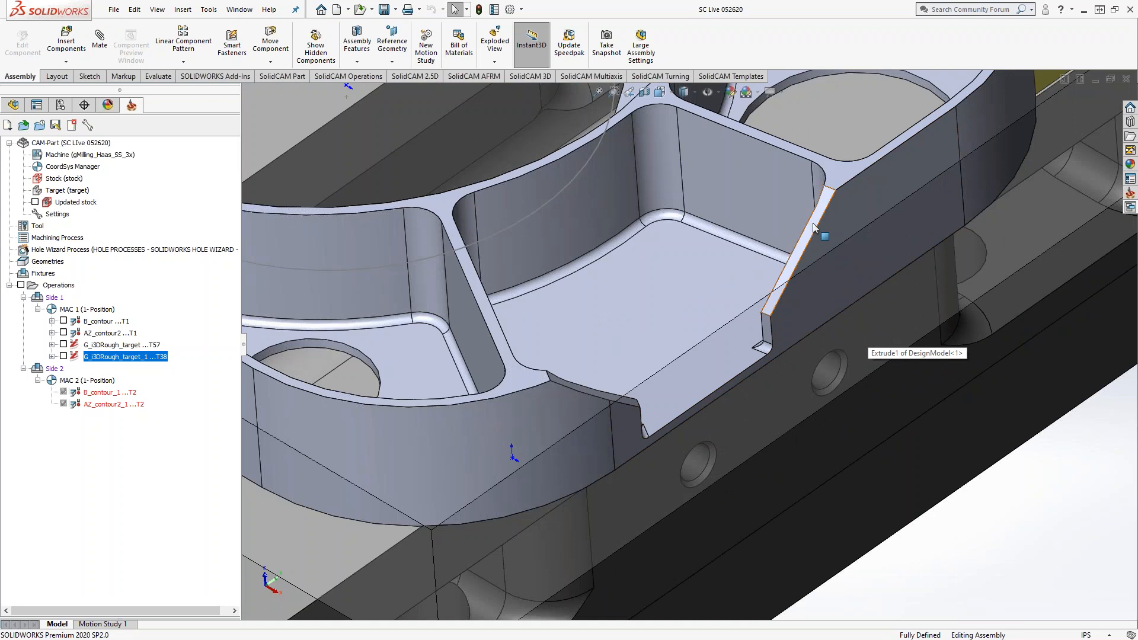
key(f)
middle_drag(729, 353, 704, 318)
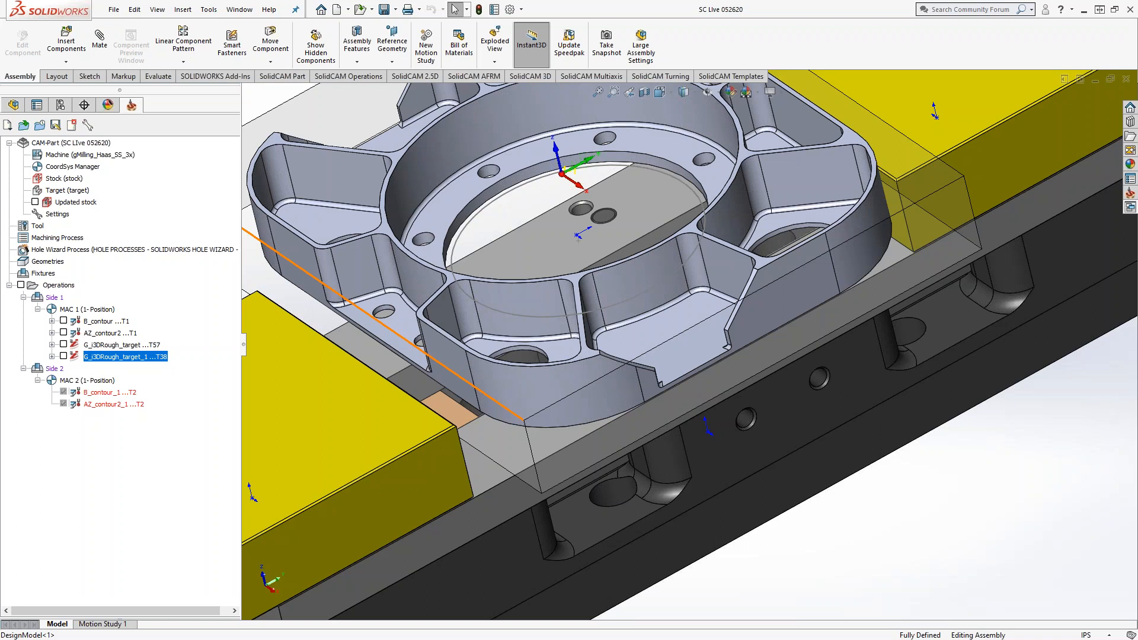
scroll(629, 332, down, 5)
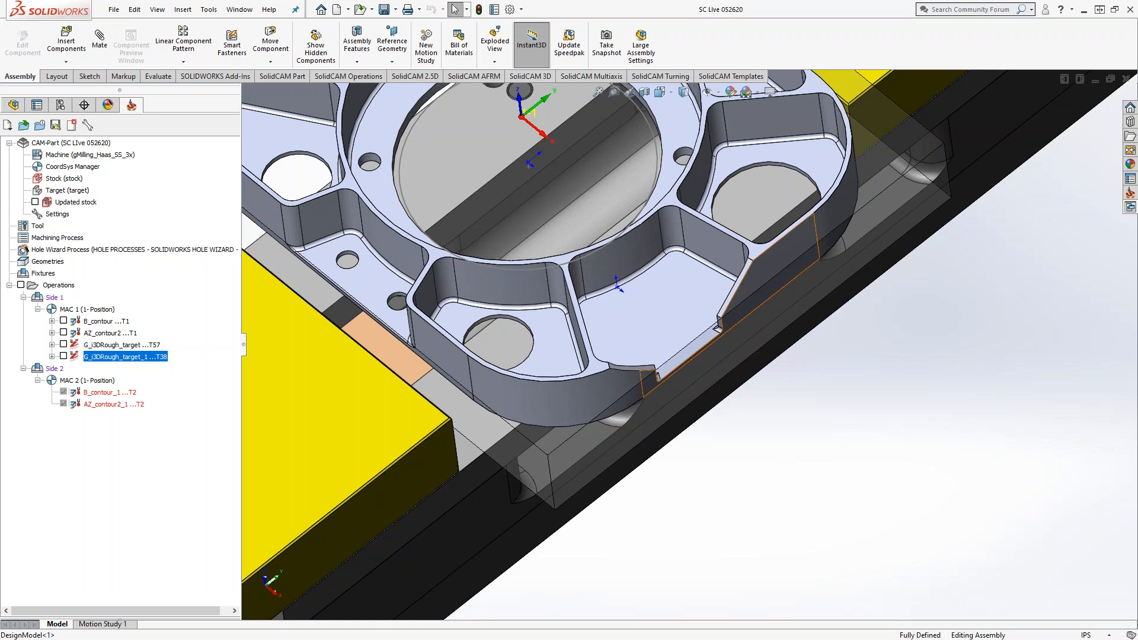
key(f)
middle_drag(835, 409, 823, 381)
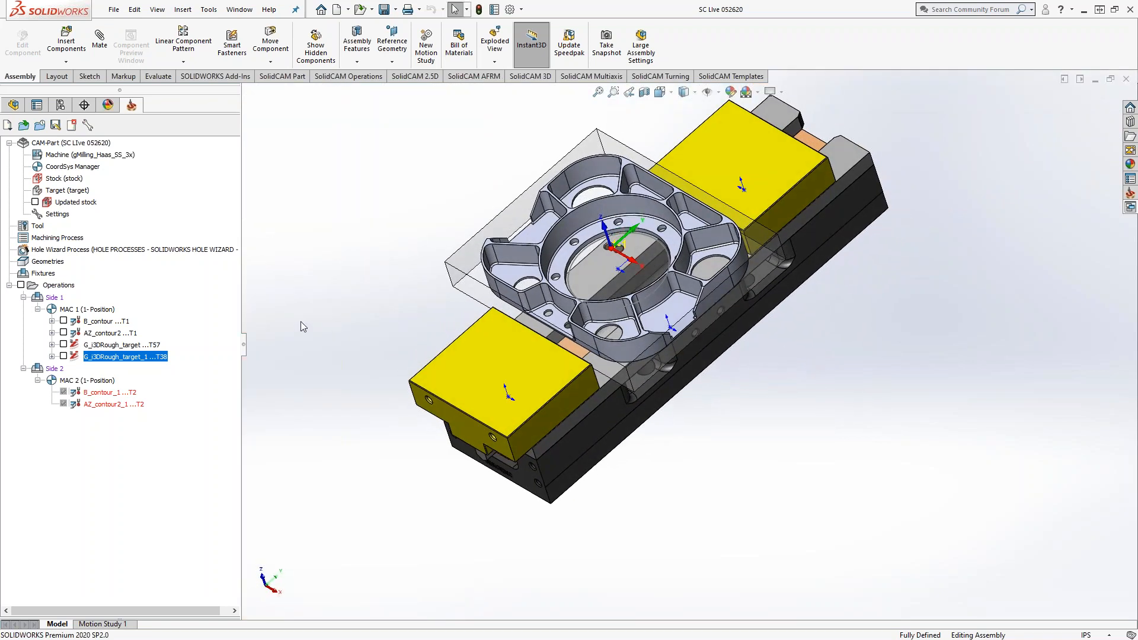
Turn on the updated stock display and check the stock marker's options on the G_i3DRough_target_1 operation.
click(36, 202)
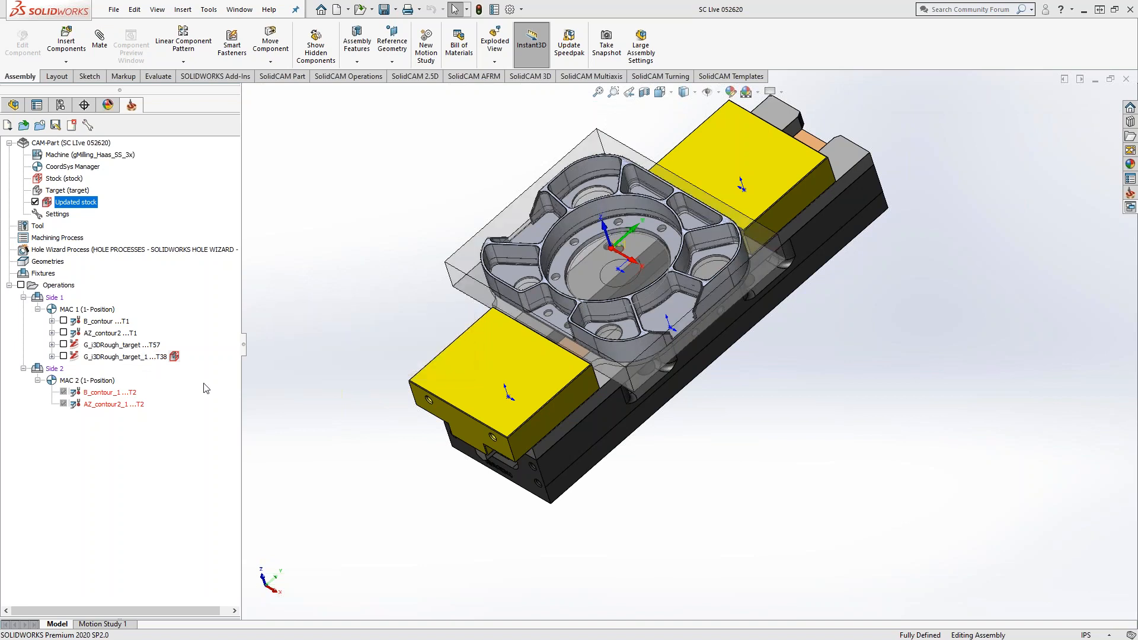
right_click(174, 358)
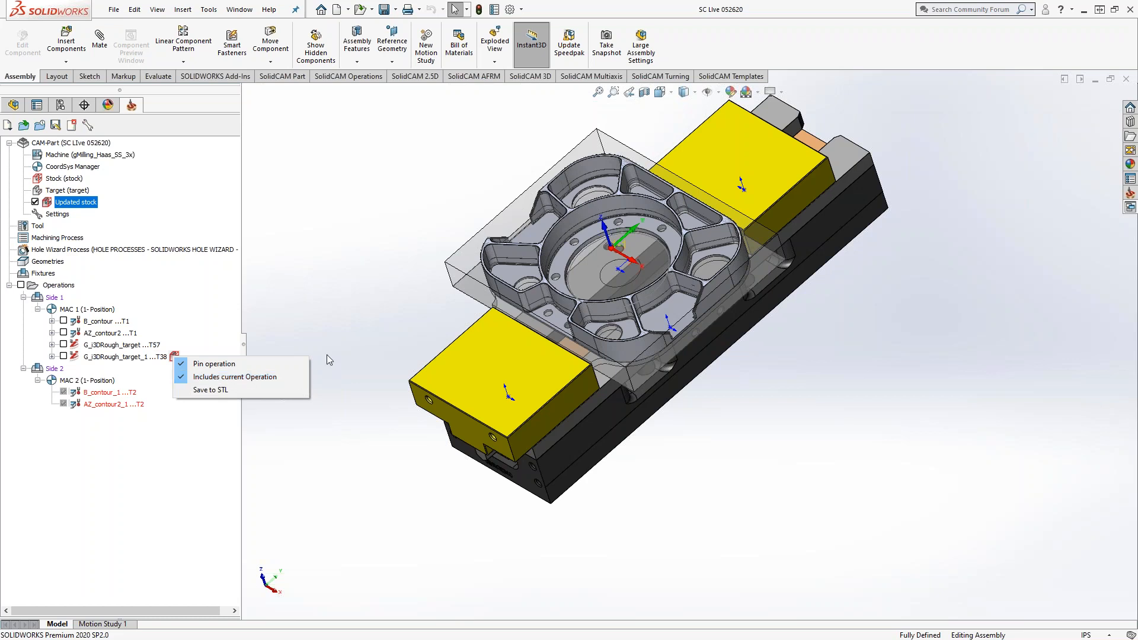
click(336, 337)
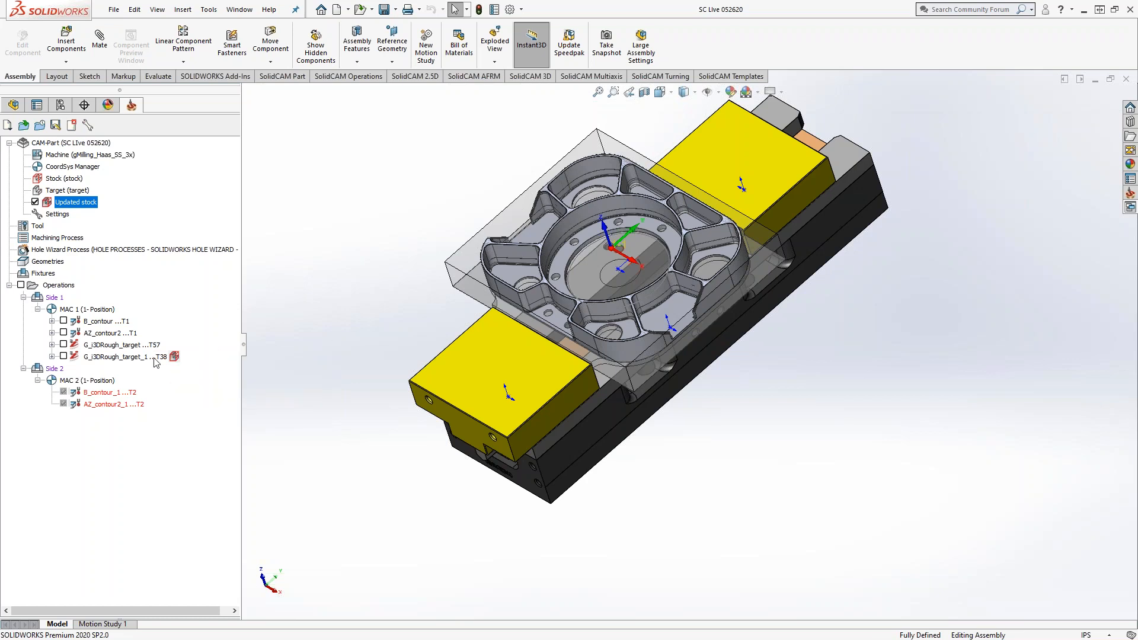
click(173, 356)
Examine the updated stock around the outer wall near the vise jaw and on the open pocket's slanted walls.
middle_drag(566, 332, 625, 327)
scroll(625, 327, down, 4)
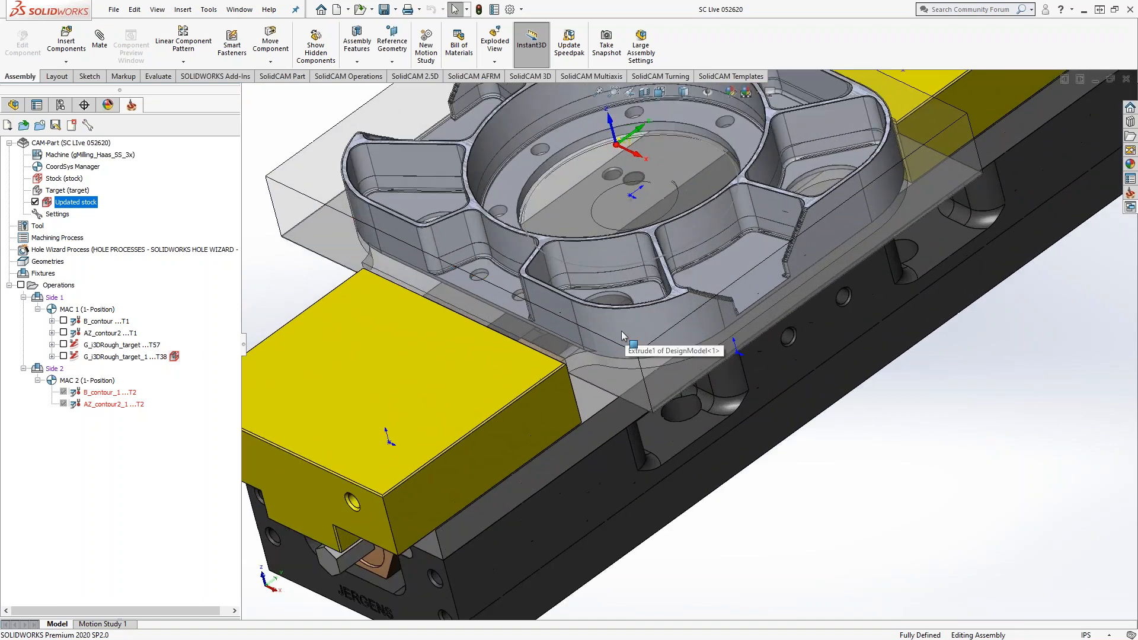
scroll(616, 338, down, 6)
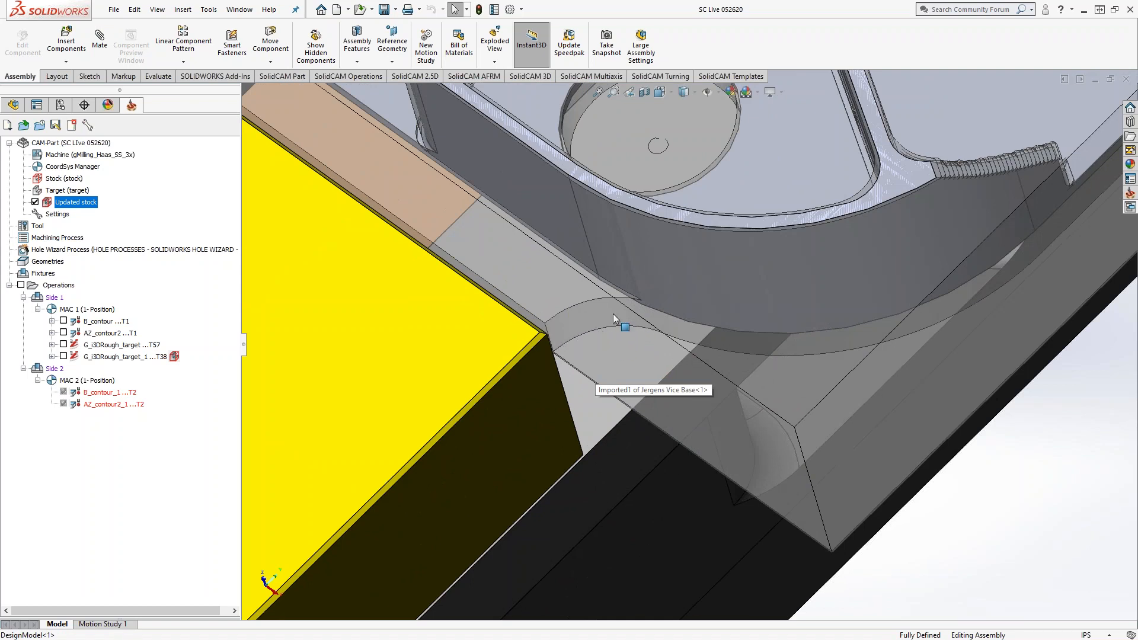
scroll(693, 348, up, 4)
scroll(691, 347, up, 4)
scroll(759, 283, down, 8)
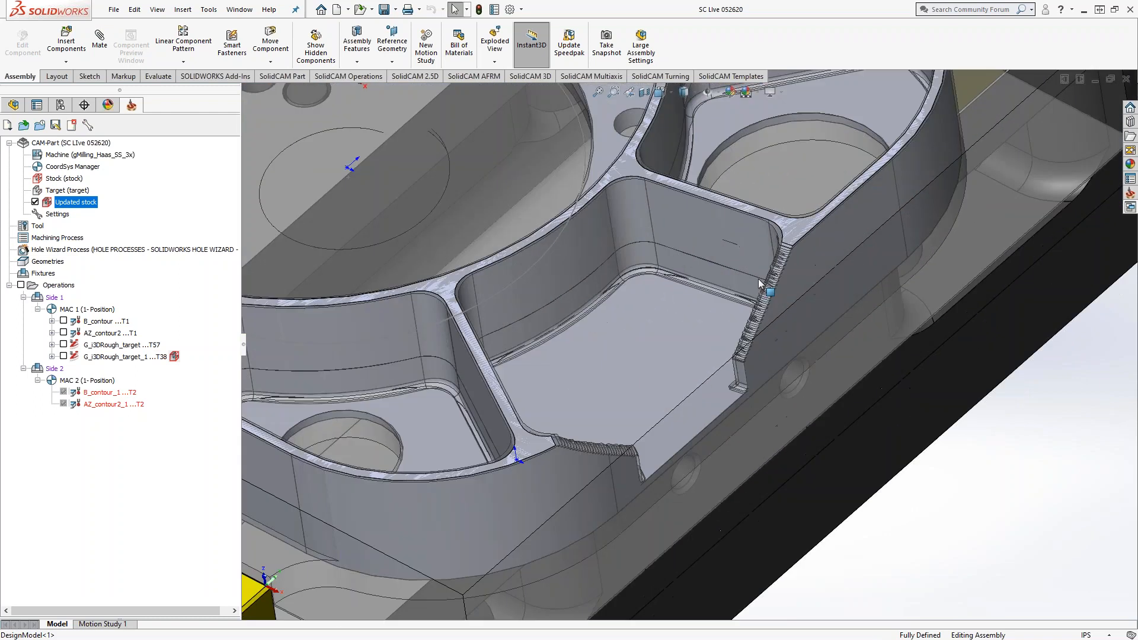
Add a 3D HSM operation after G_i3DRough_target_1 and set its technology to Horizontal machining.
scroll(759, 283, down, 3)
scroll(703, 426, up, 8)
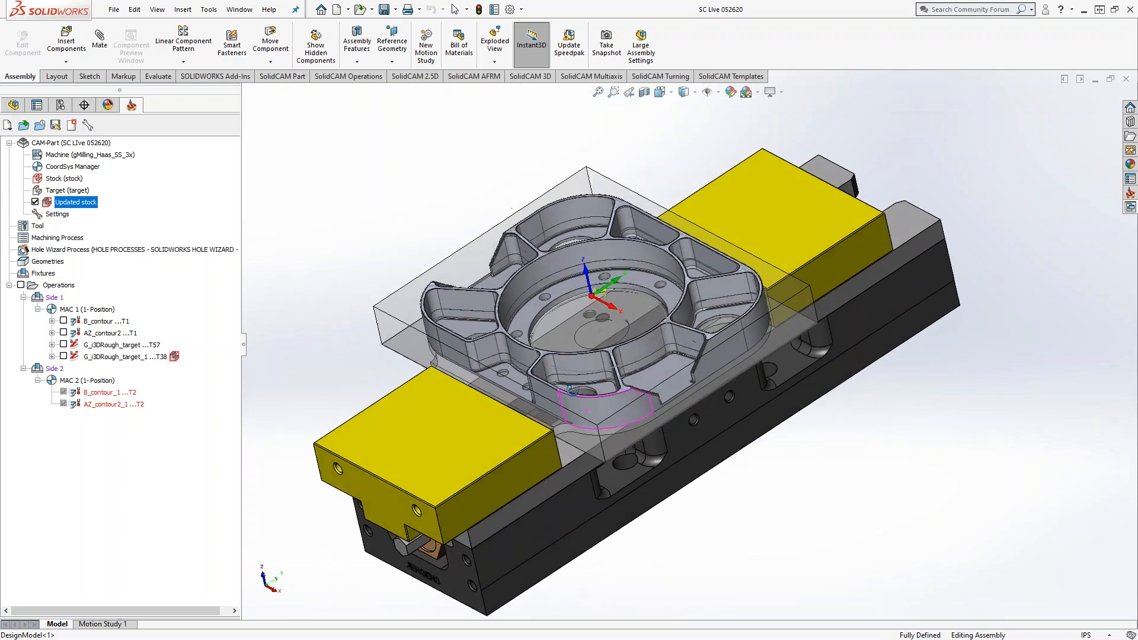
scroll(586, 358, down, 6)
middle_drag(581, 391, 582, 352)
scroll(582, 348, up, 1)
scroll(687, 350, up, 3)
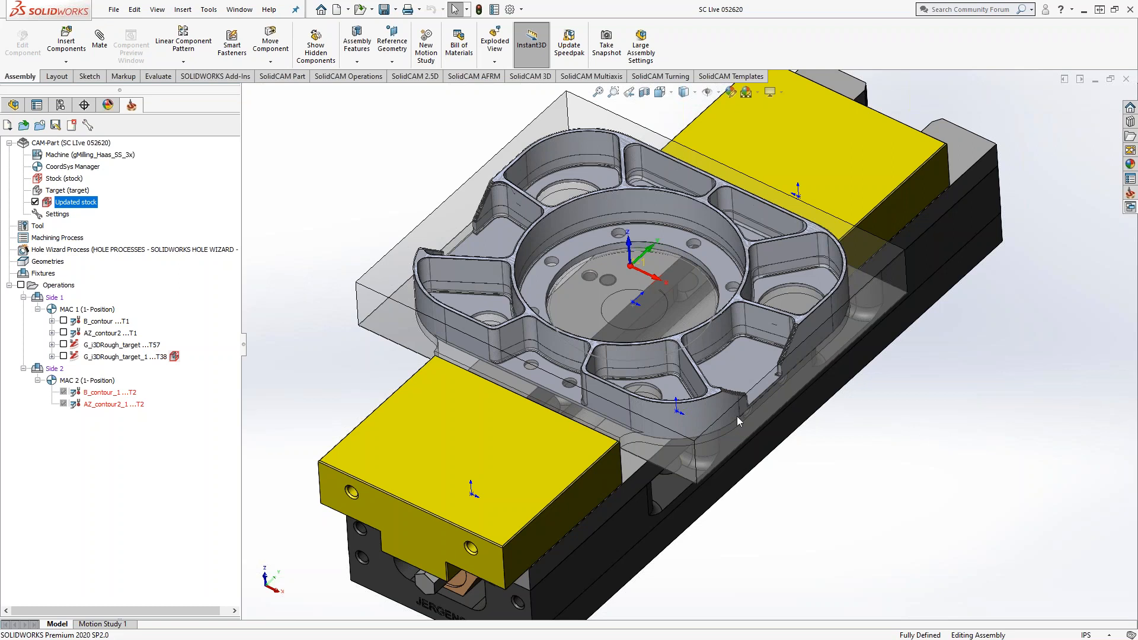
right_click(109, 358)
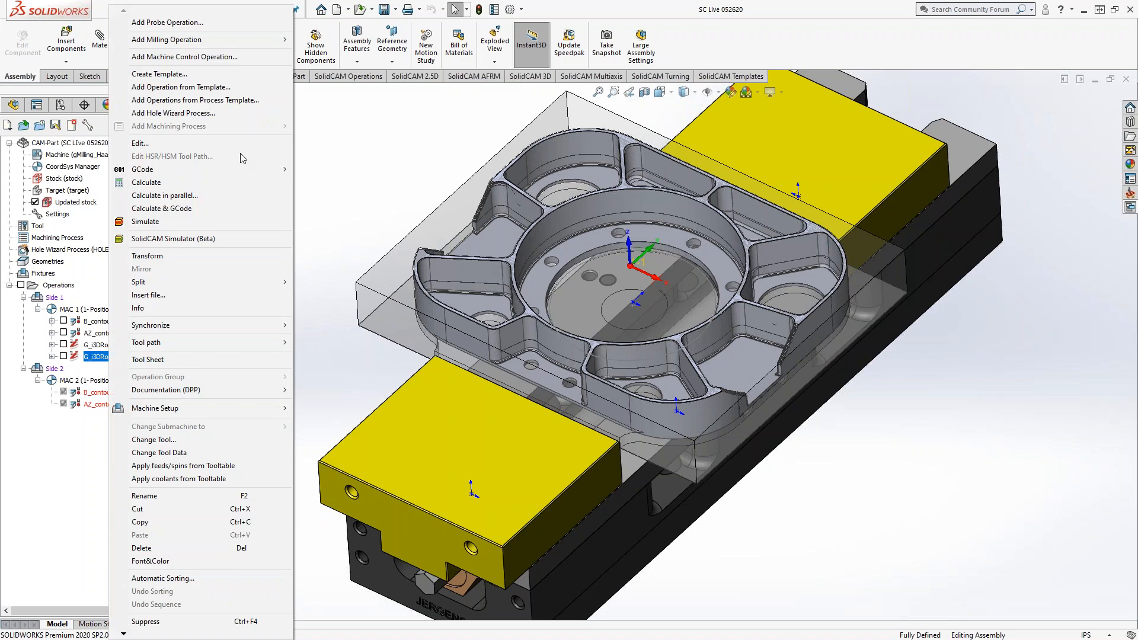
mouse_move(223, 39)
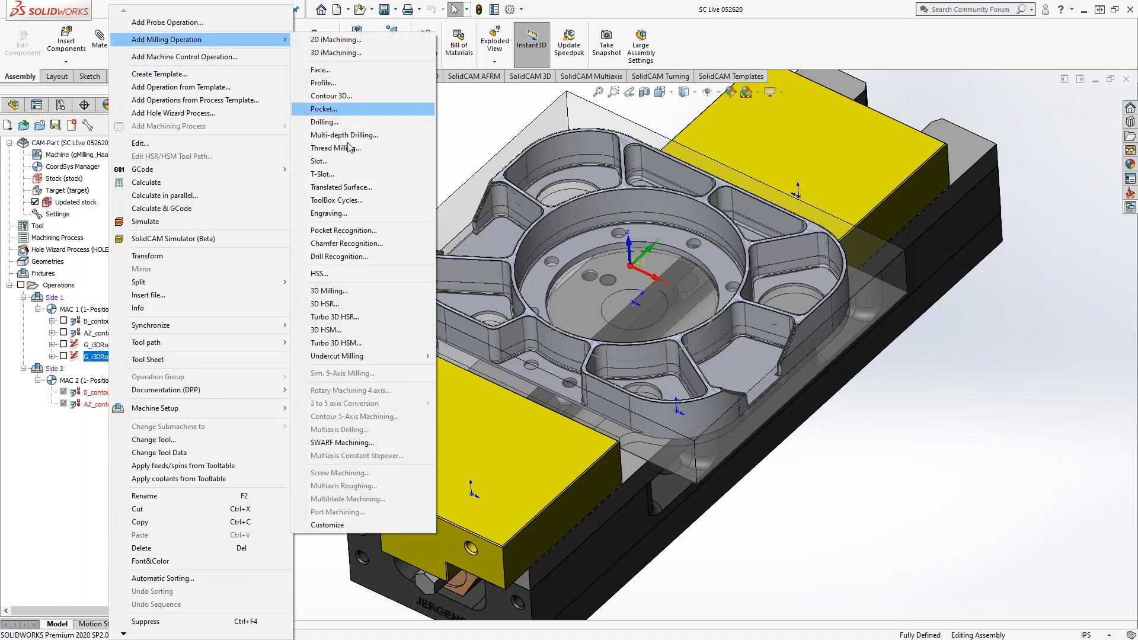
click(335, 331)
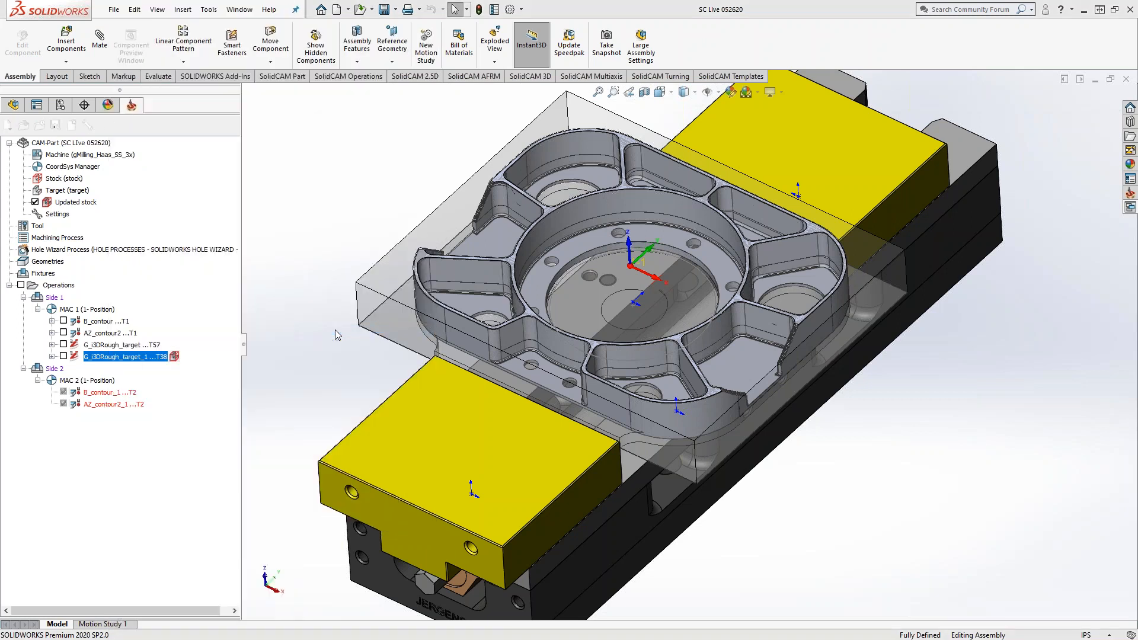
click(372, 149)
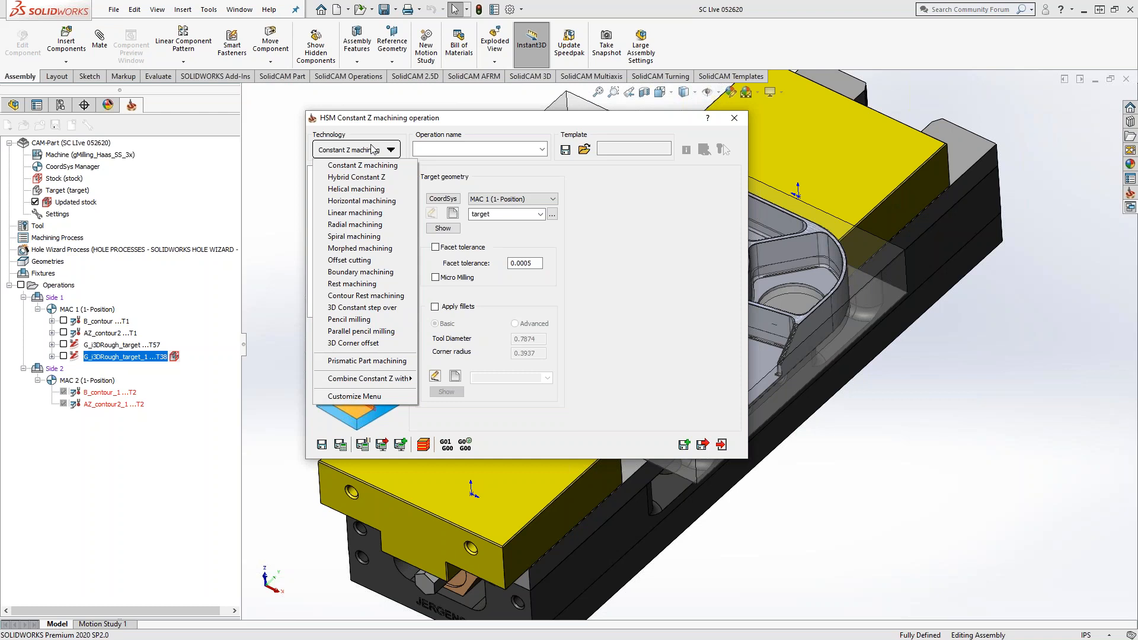
click(387, 202)
drag(478, 123, 244, 112)
Examine the flat rib tops and pocket floors of the updated stock from several angles.
scroll(624, 285, up, 3)
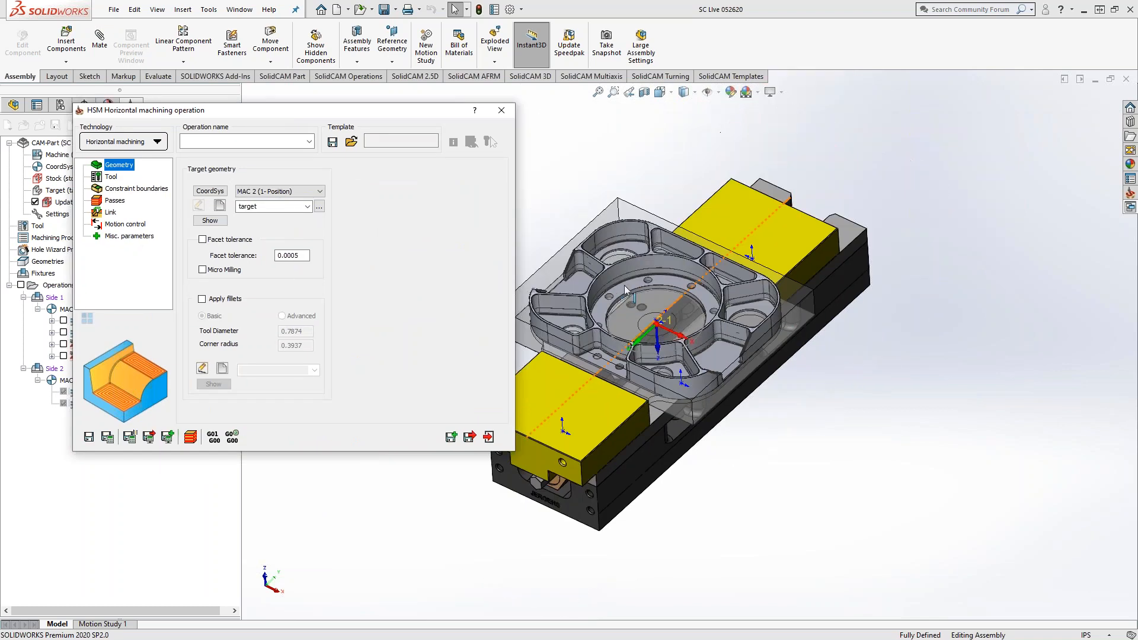
scroll(612, 290, down, 2)
scroll(611, 289, down, 2)
mouse_move(646, 286)
middle_down()
mouse_move(635, 343)
mouse_move(653, 269)
middle_up()
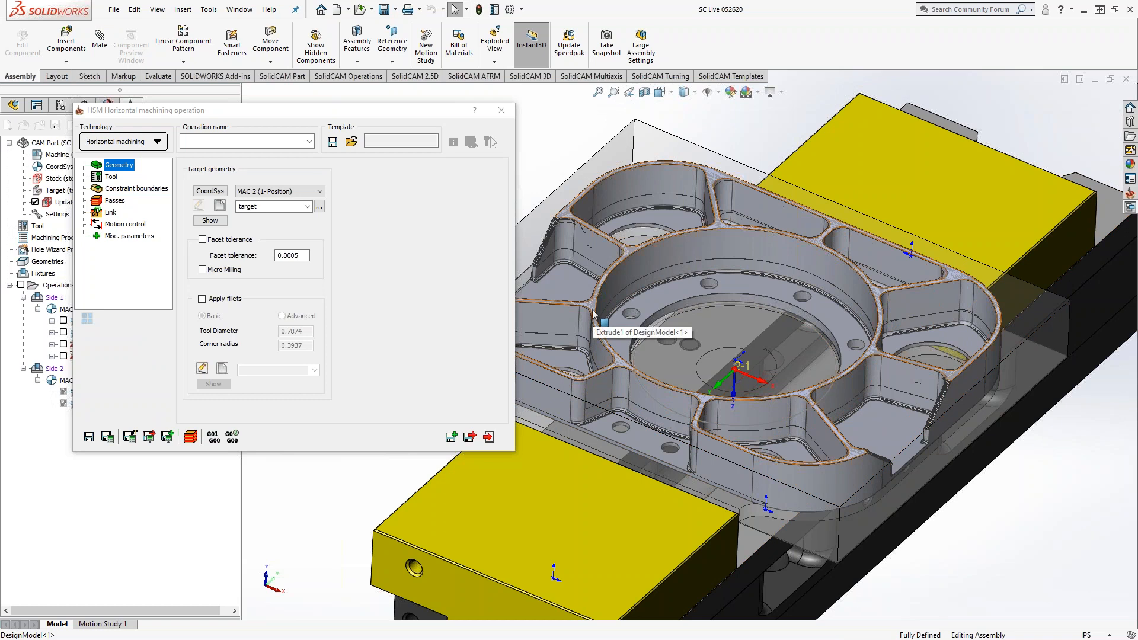
middle_drag(588, 329, 578, 361)
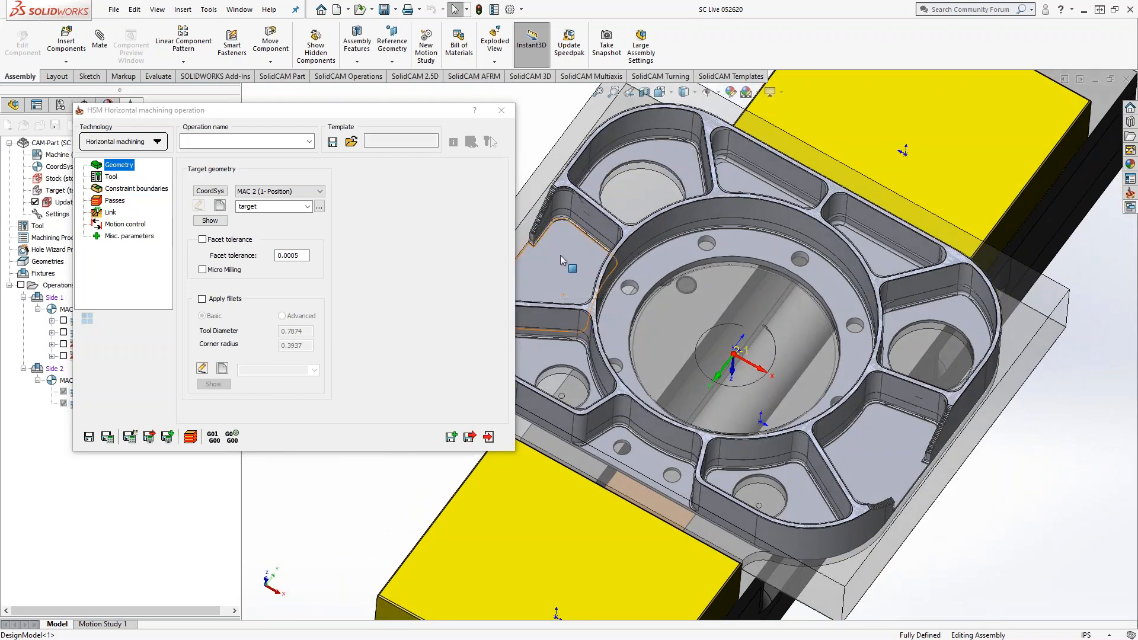
mouse_move(577, 311)
middle_down()
mouse_move(576, 281)
mouse_move(588, 303)
middle_up()
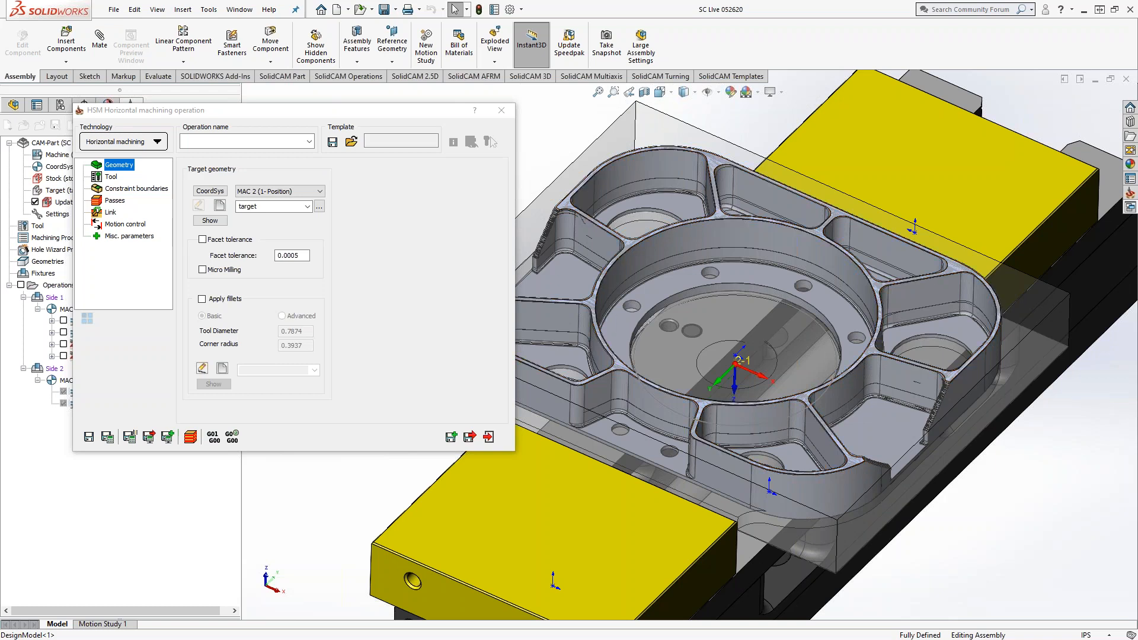
Examine the open pockets and their stepped slanted walls on both sides of the part.
middle_drag(939, 437, 1017, 373)
scroll(1022, 380, down, 3)
scroll(1022, 381, down, 3)
middle_drag(884, 378, 890, 486)
scroll(657, 410, up, 5)
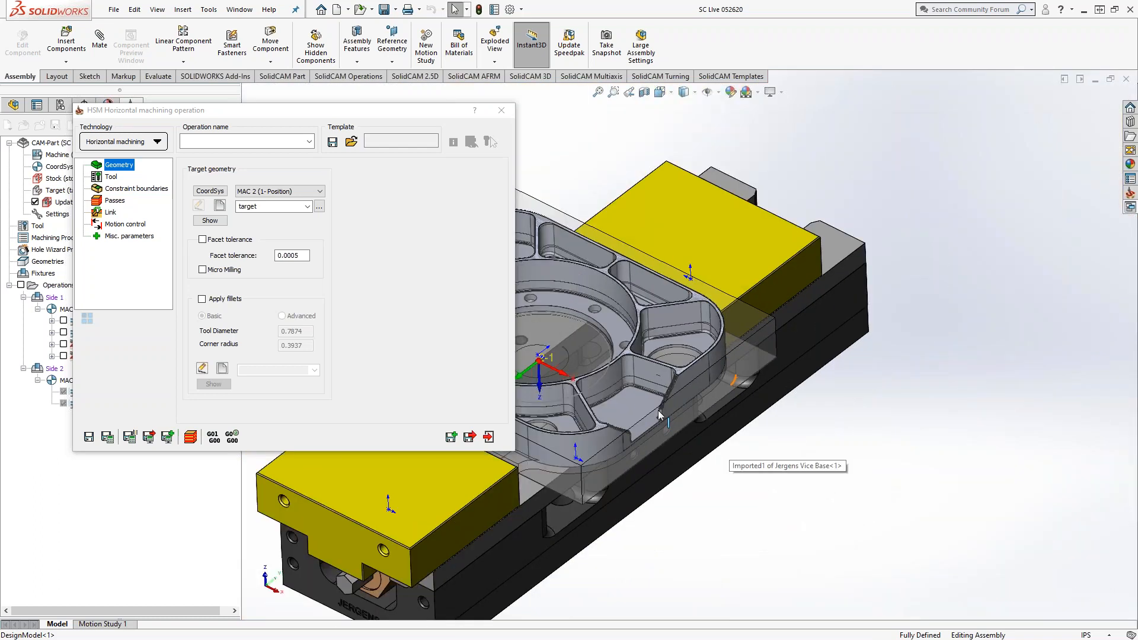
ctrl+middle_drag(560, 312, 859, 332)
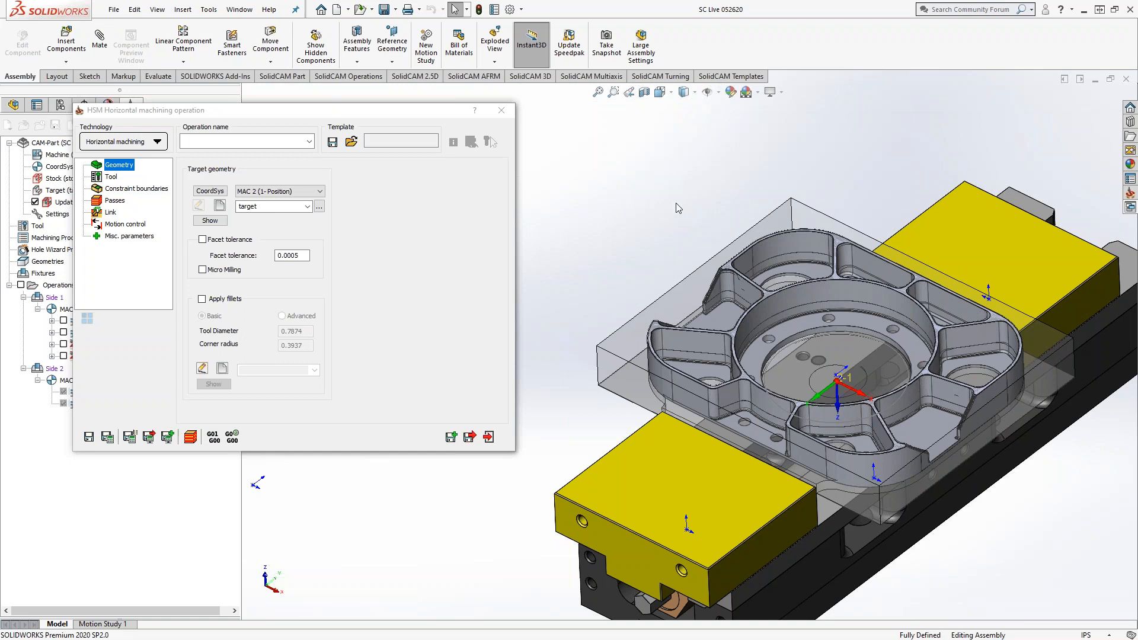
scroll(751, 322, down, 3)
scroll(750, 323, down, 2)
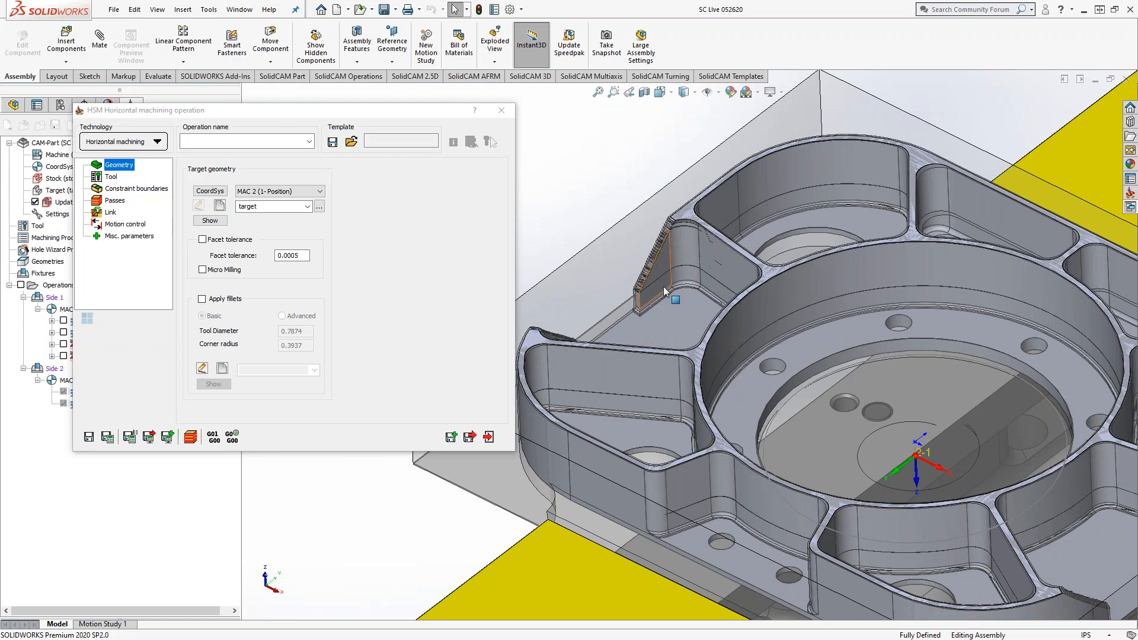
Try the Combine Constant Z with Horizontal machining technology and attempt to view its horizontal passes.
click(132, 143)
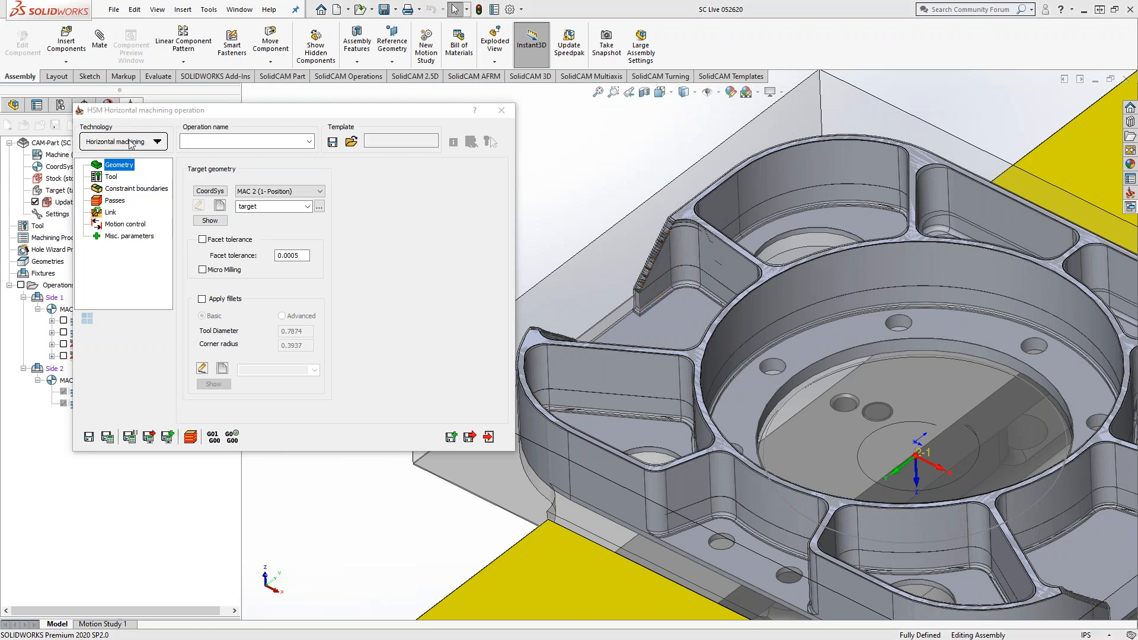
mouse_move(157, 373)
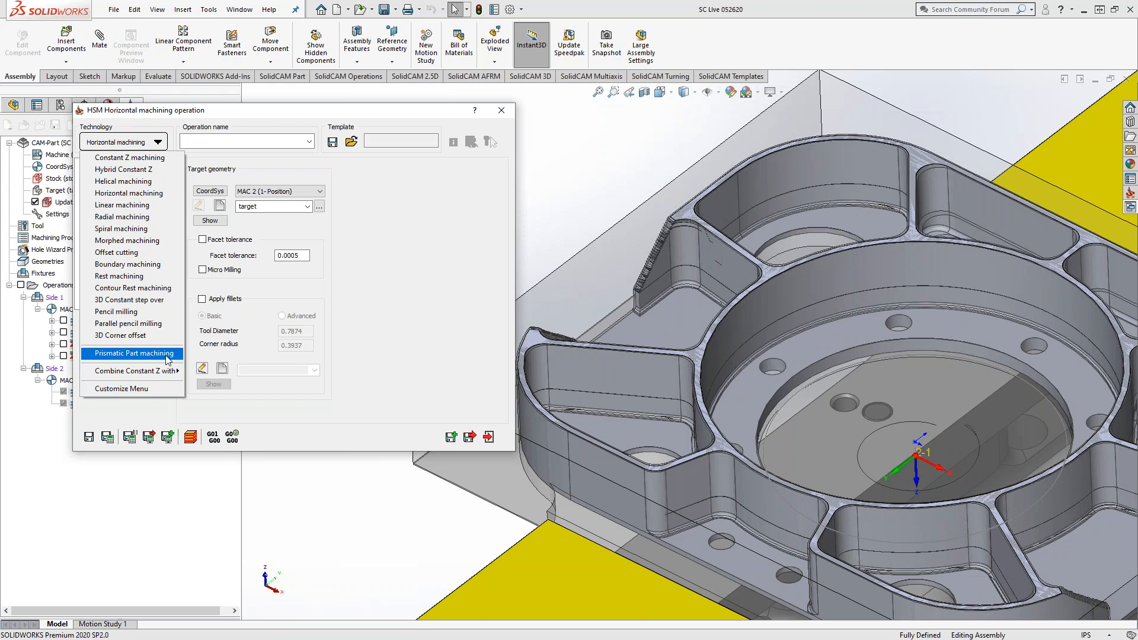
mouse_move(165, 371)
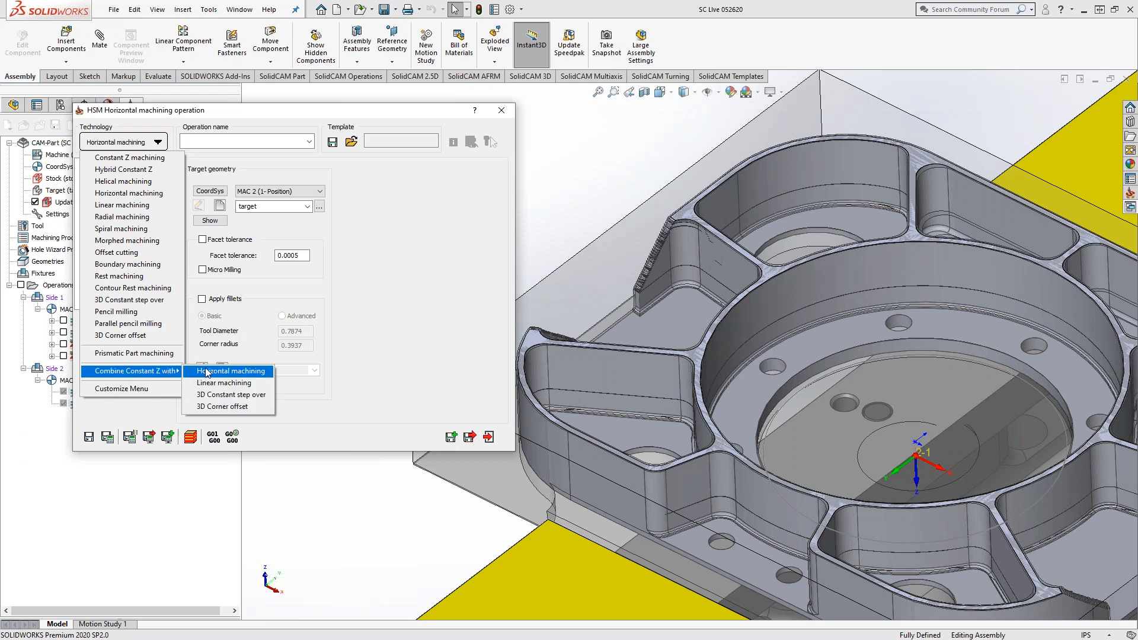
click(207, 372)
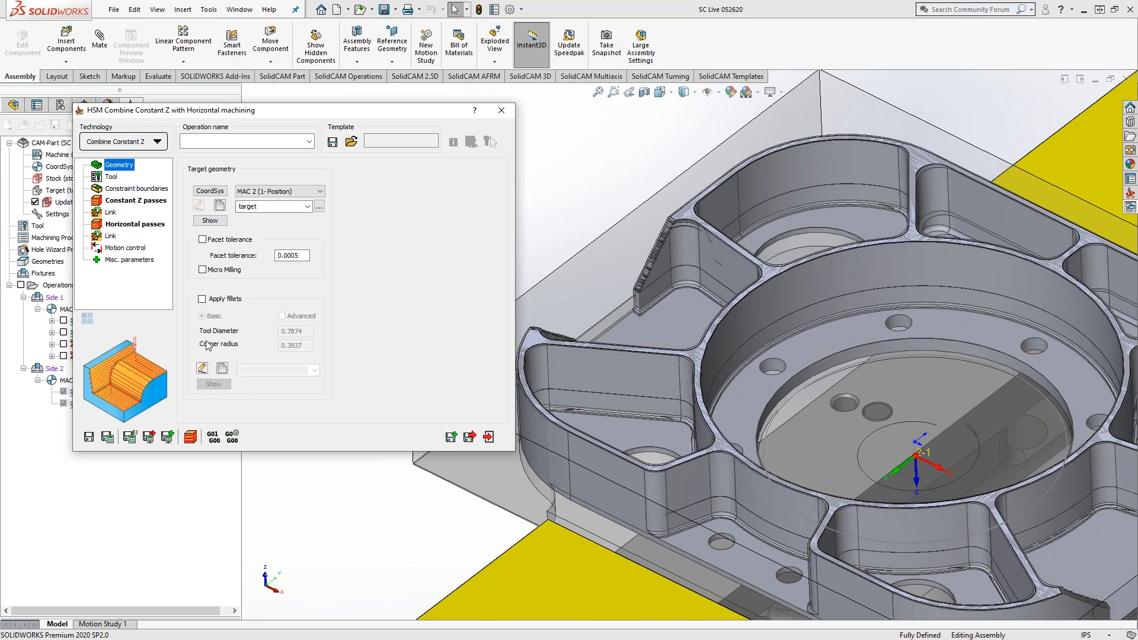
click(135, 224)
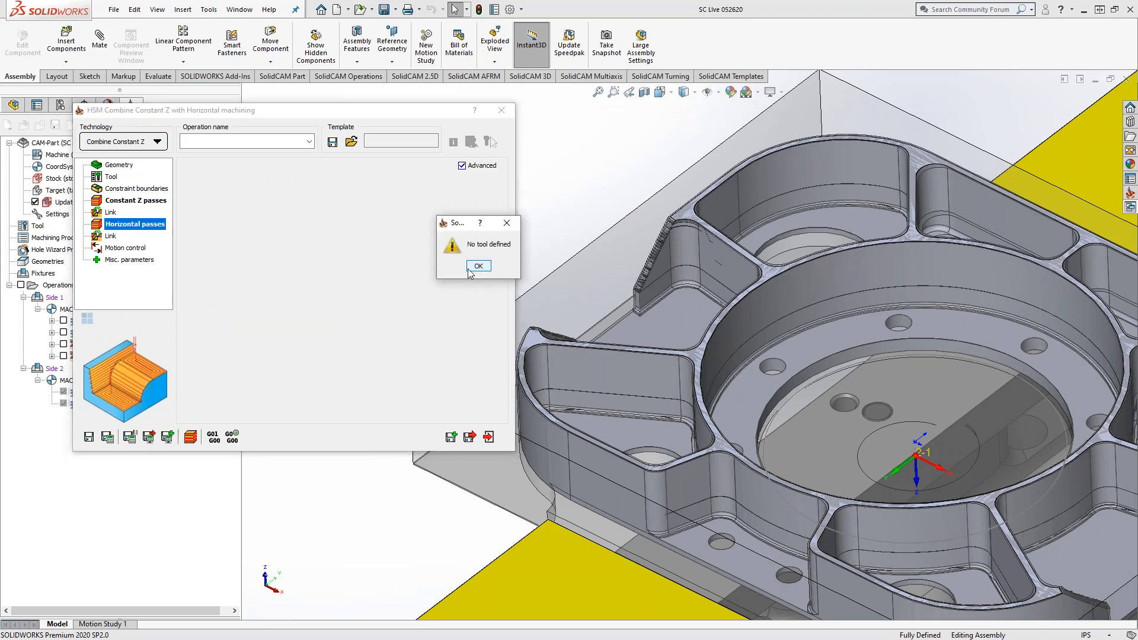
click(479, 266)
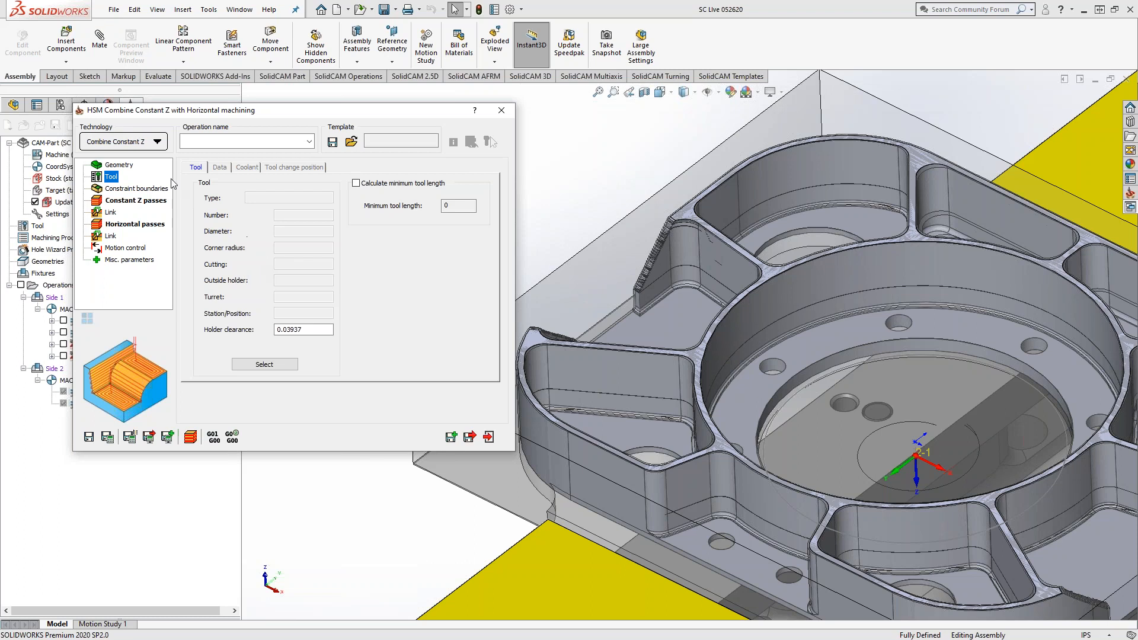
click(136, 224)
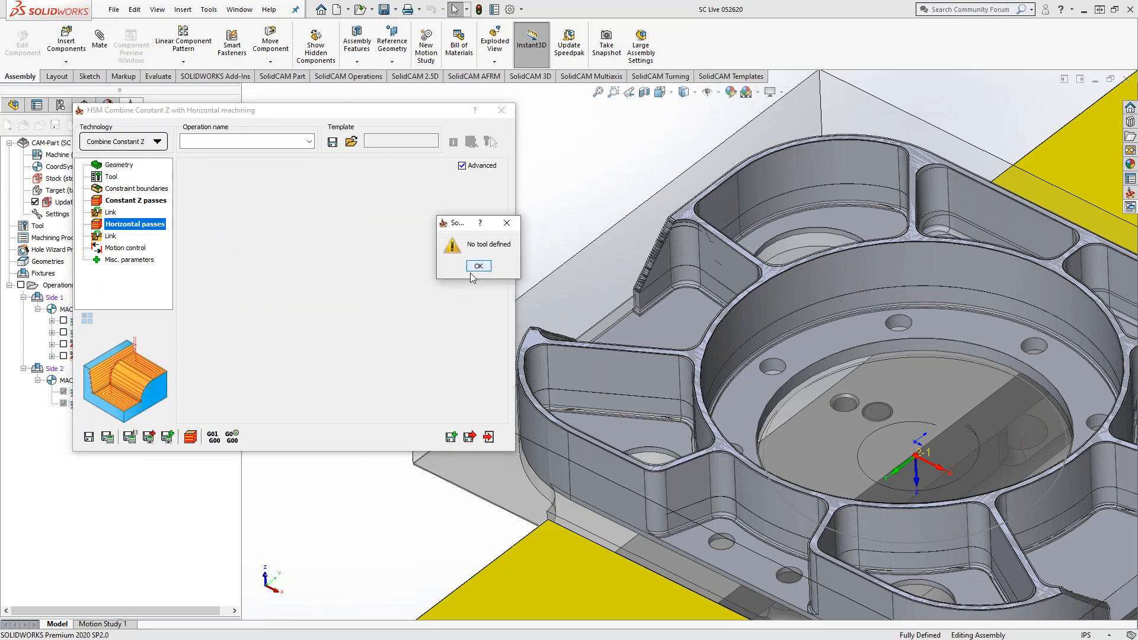
click(480, 267)
Try the Prismatic Part machining technology and return the operation to Horizontal machining.
click(139, 142)
click(126, 353)
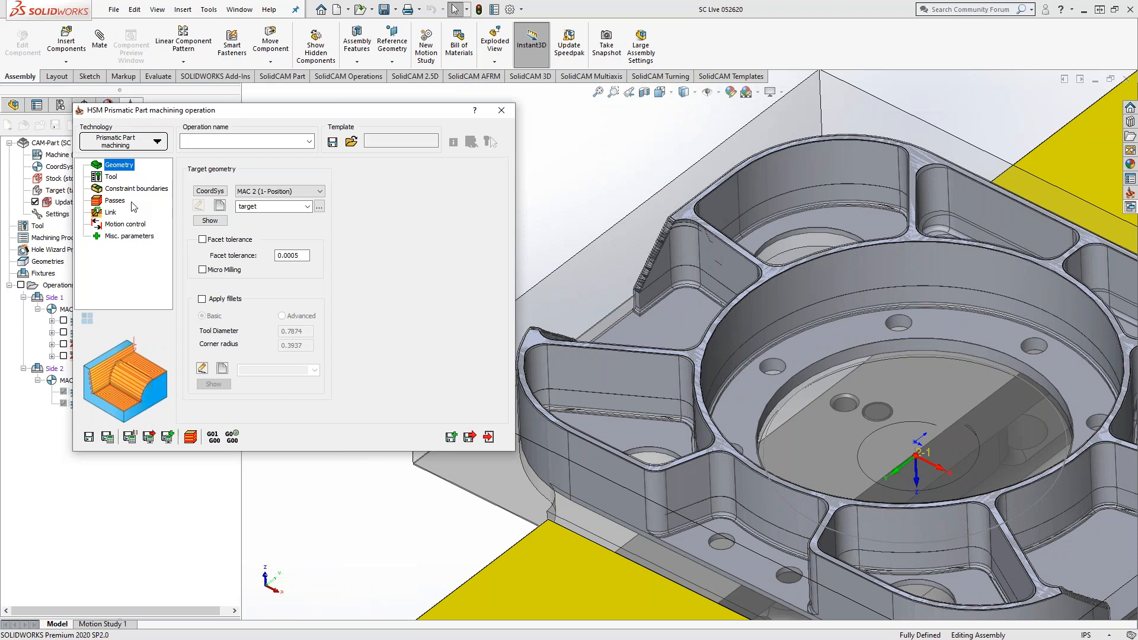
click(142, 142)
click(132, 193)
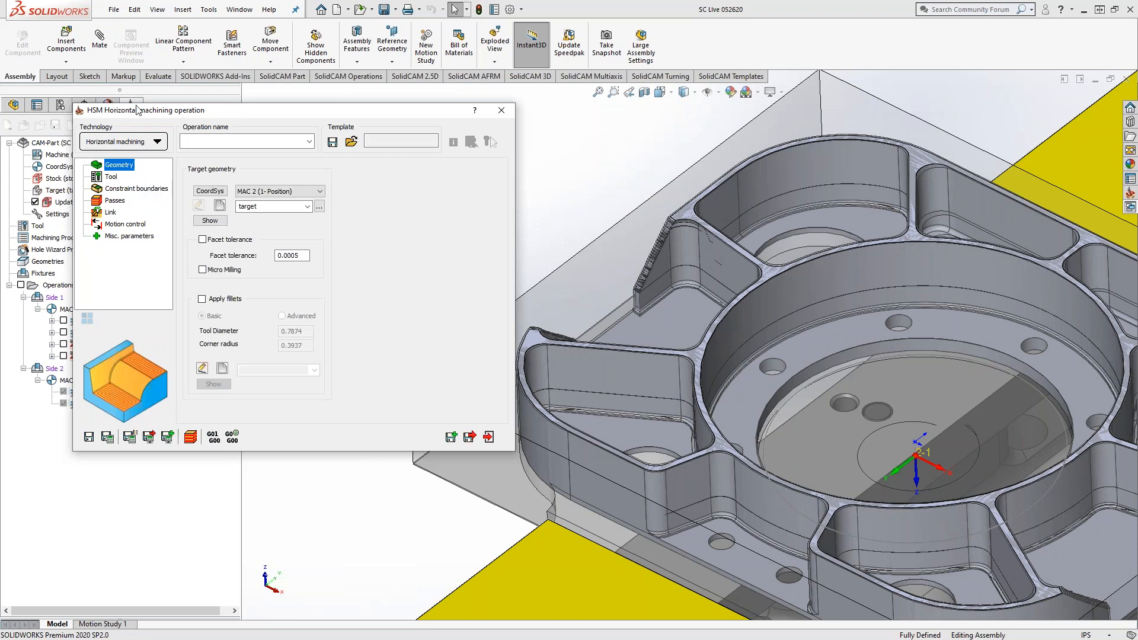
Set the Horizontal machining operation's coordinate system to MAC 1 (1- Position).
drag(138, 110, 185, 136)
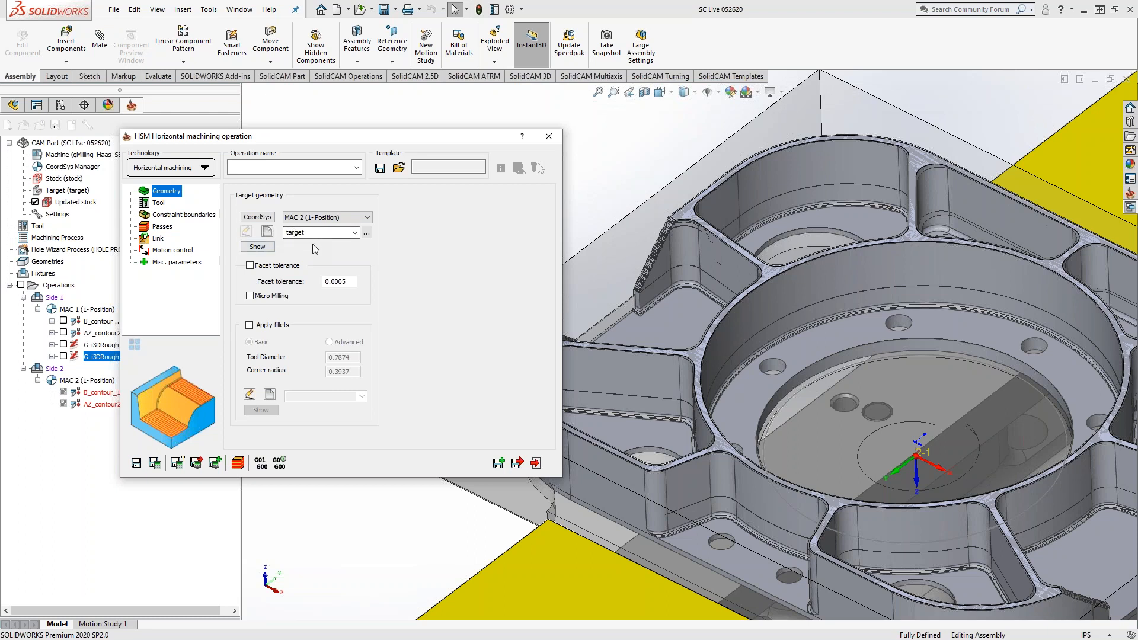
click(332, 218)
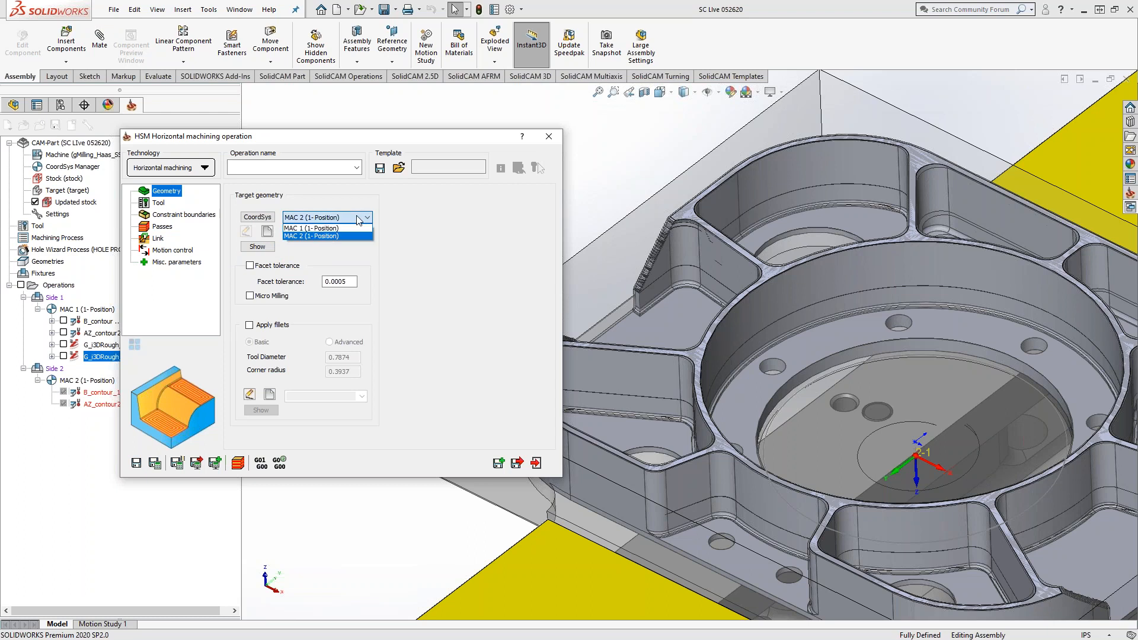
click(334, 230)
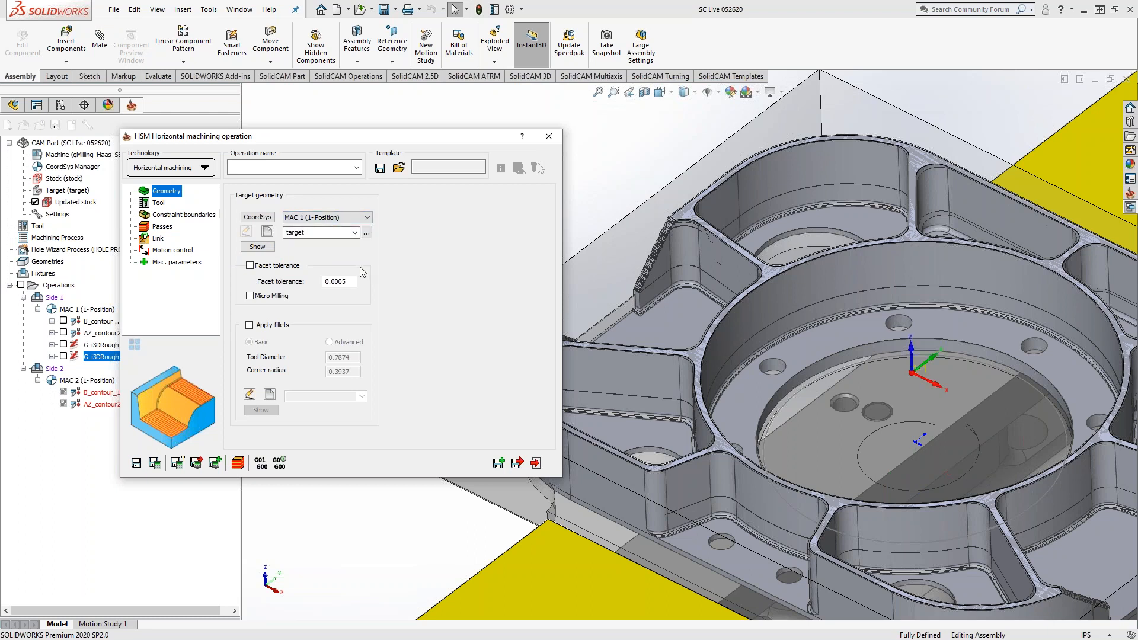
Assign tool 38, the 0.5 inch end mill, to the Horizontal machining operation.
click(158, 203)
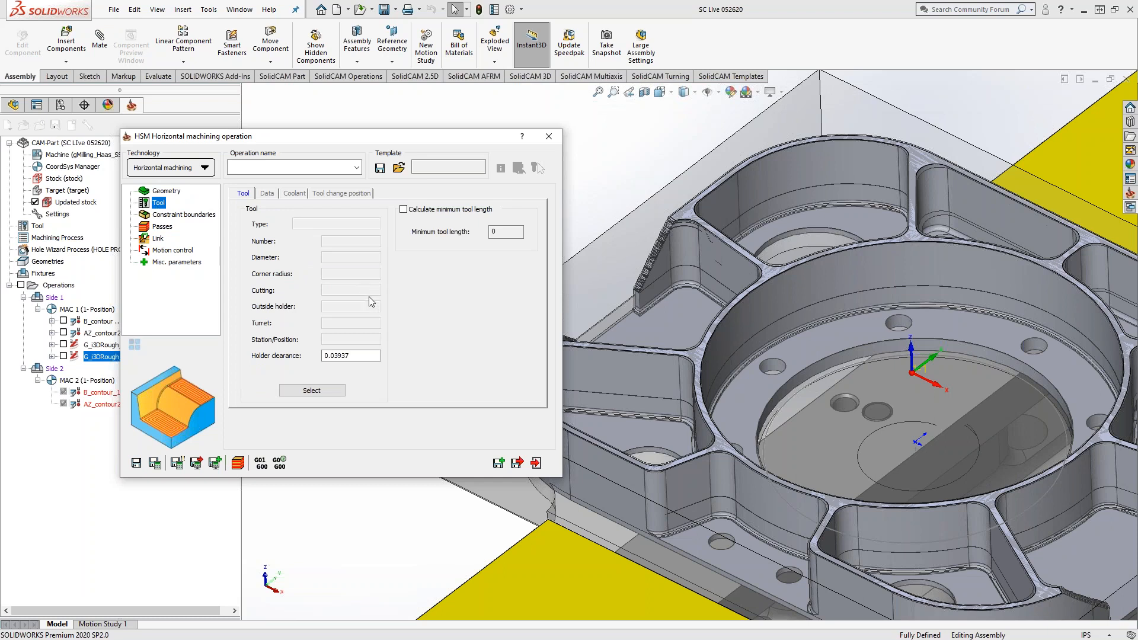
click(315, 394)
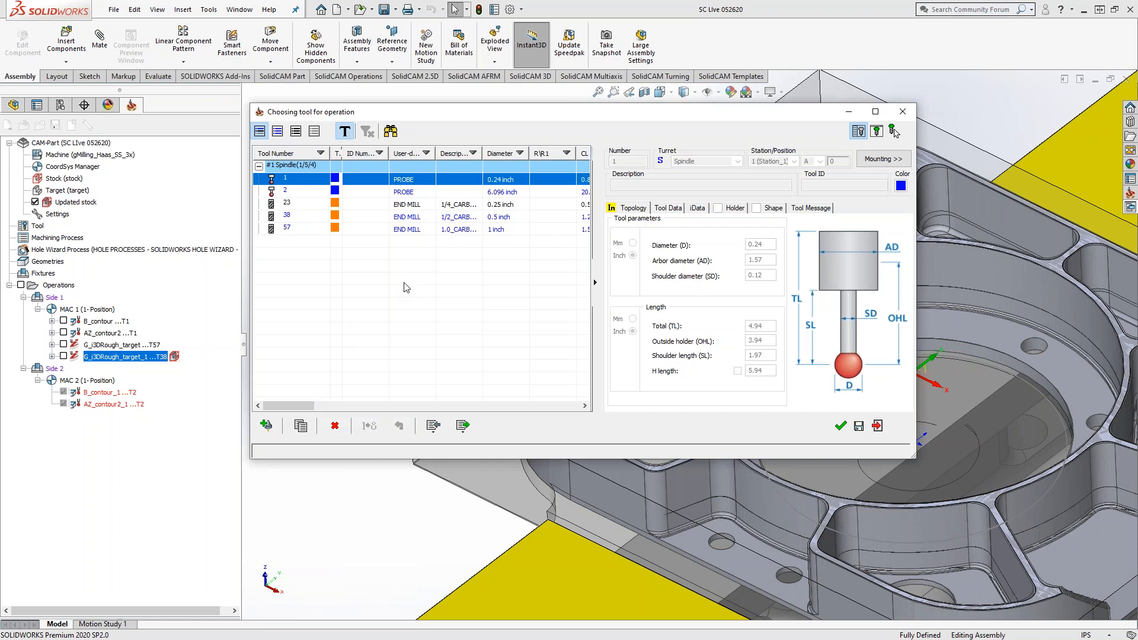
click(306, 216)
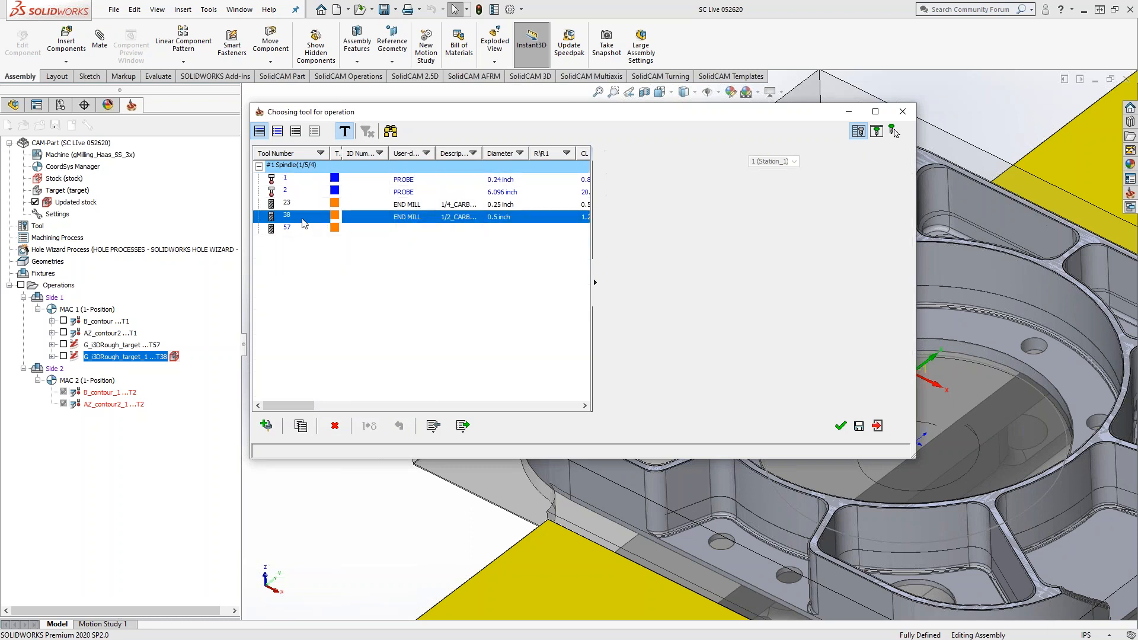
click(841, 426)
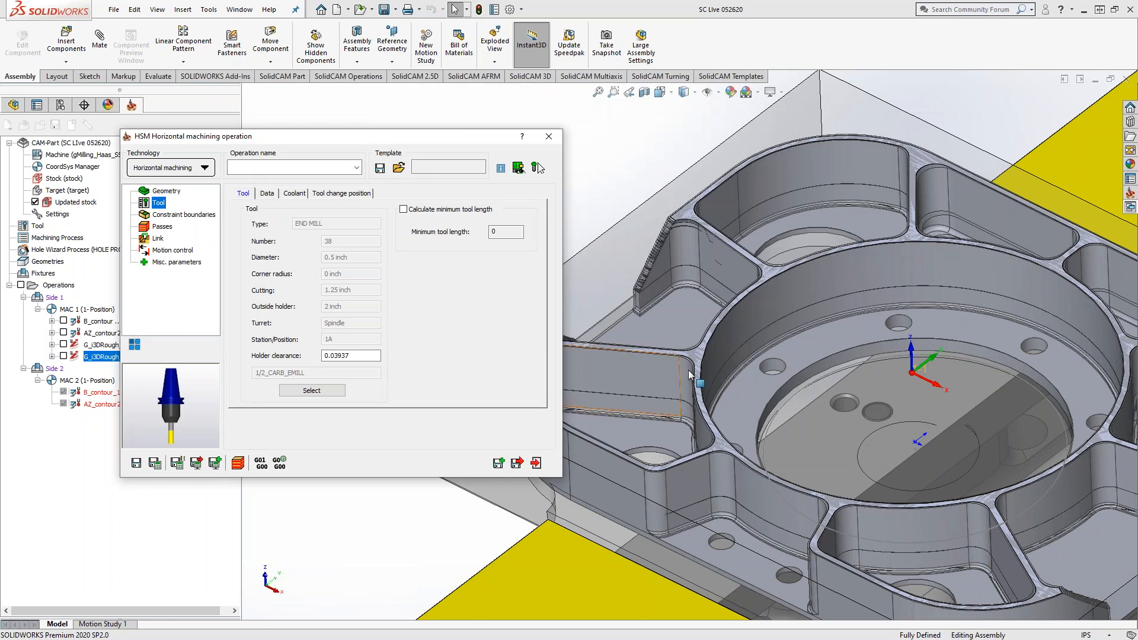
Open the SOLIDCAM MASTER TOOLS FOR ALUMINUM library to import a different tool for the Horizontal machining operation.
scroll(702, 302, down, 5)
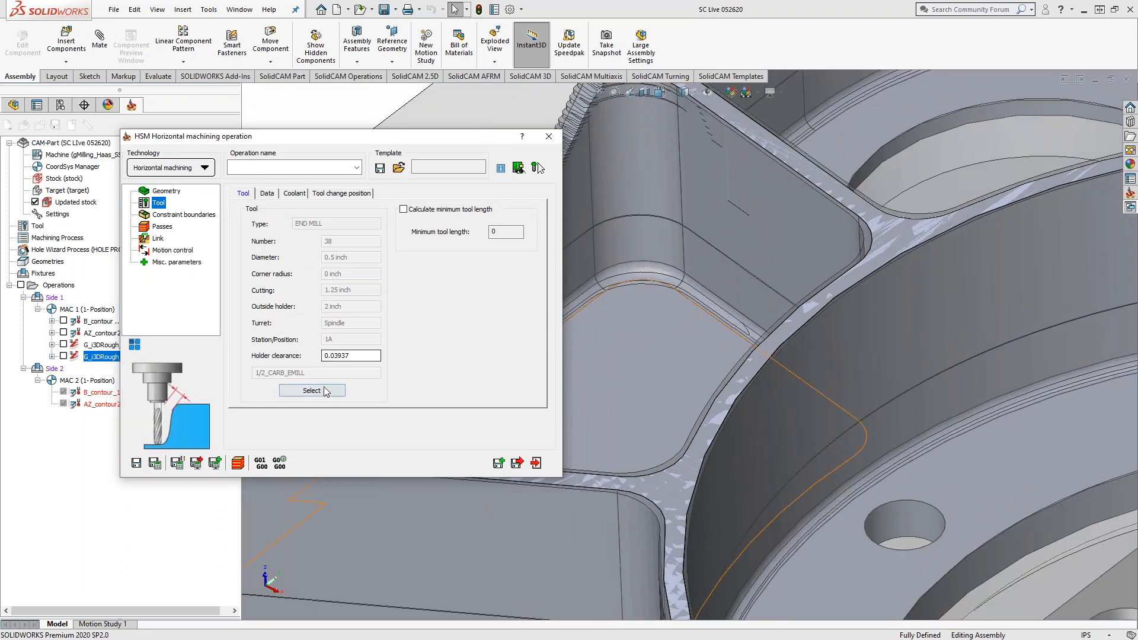
click(321, 393)
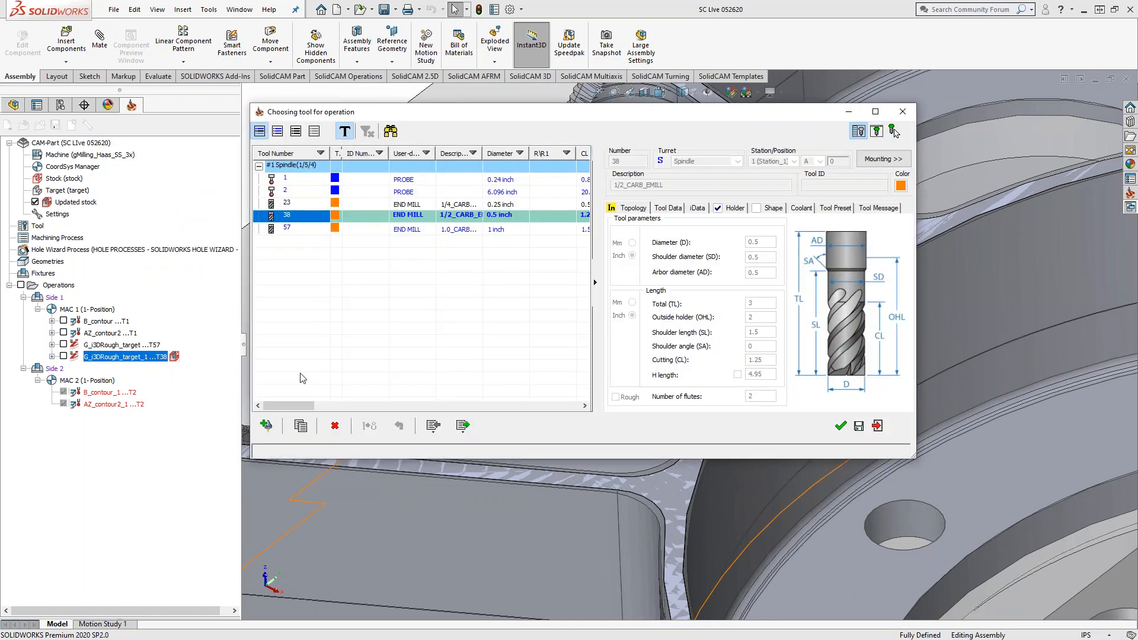
click(433, 425)
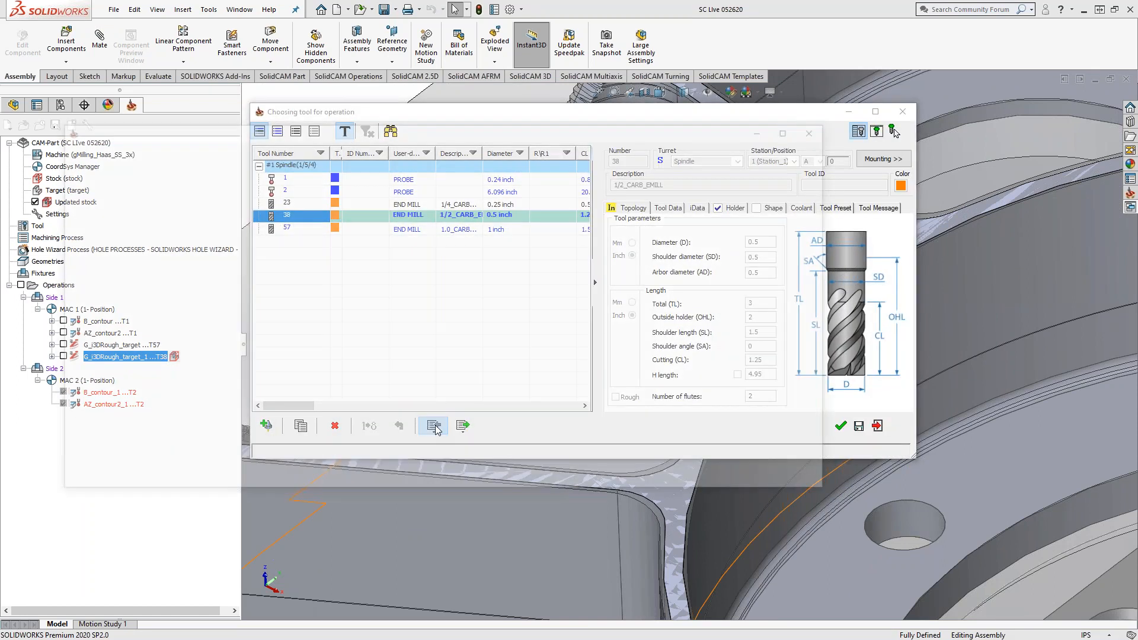
click(409, 153)
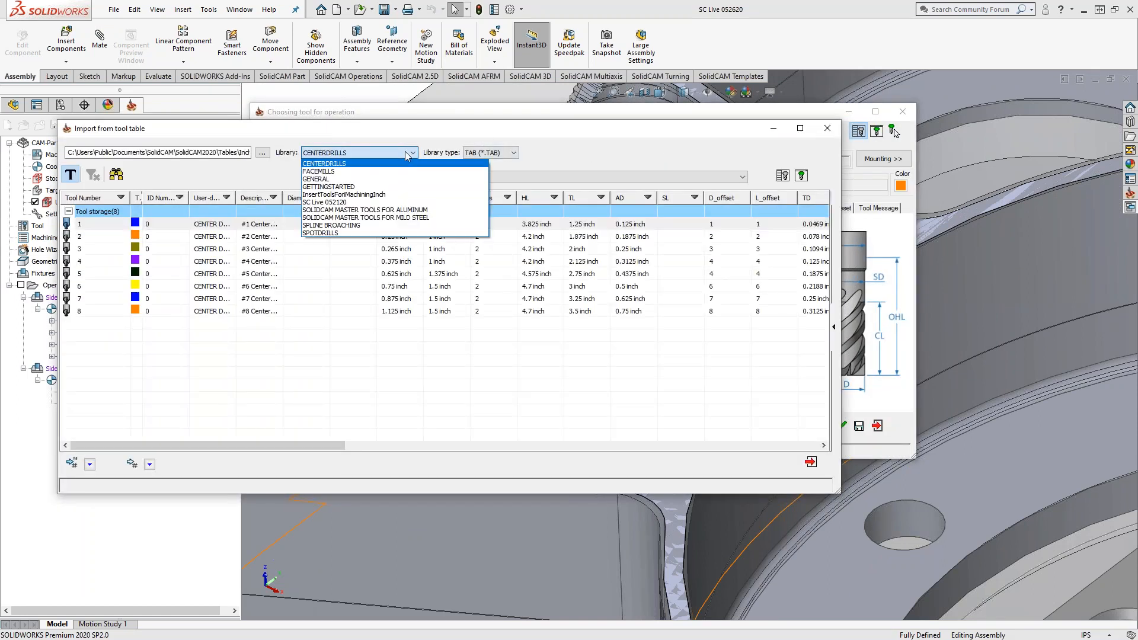
click(413, 210)
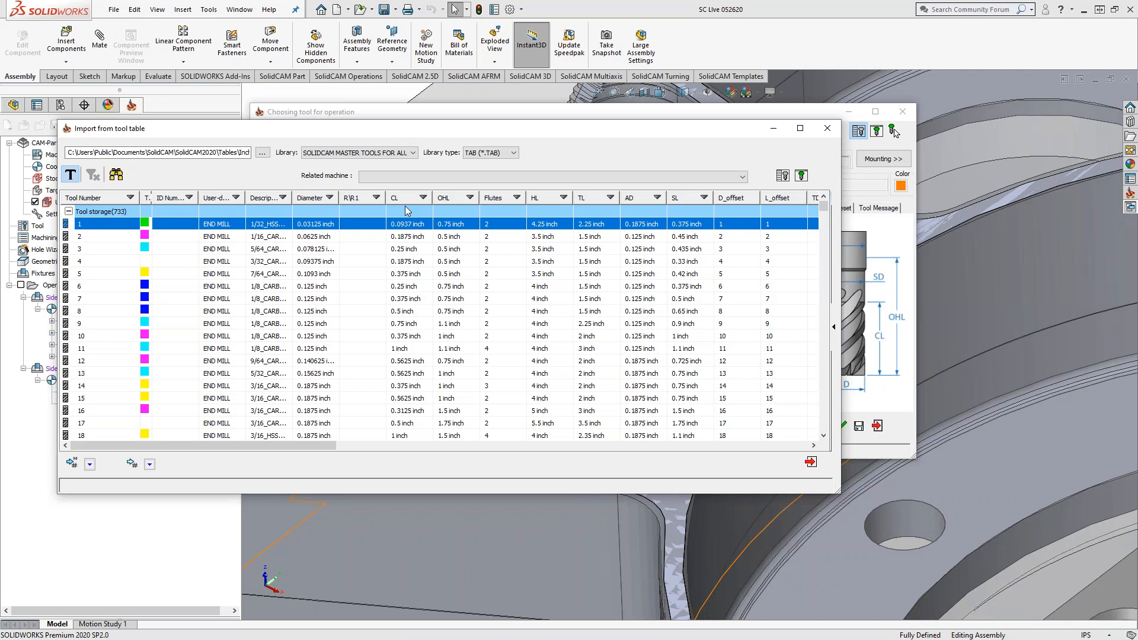
Filter the tool library by tool type to list only bull nose mills.
click(235, 197)
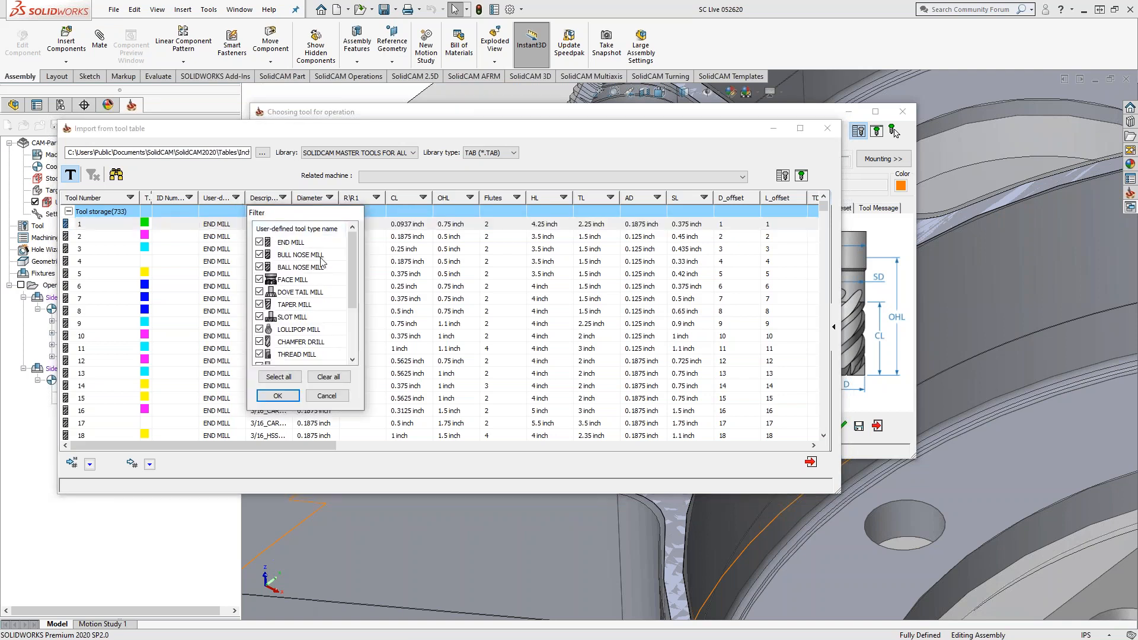
click(329, 377)
click(260, 255)
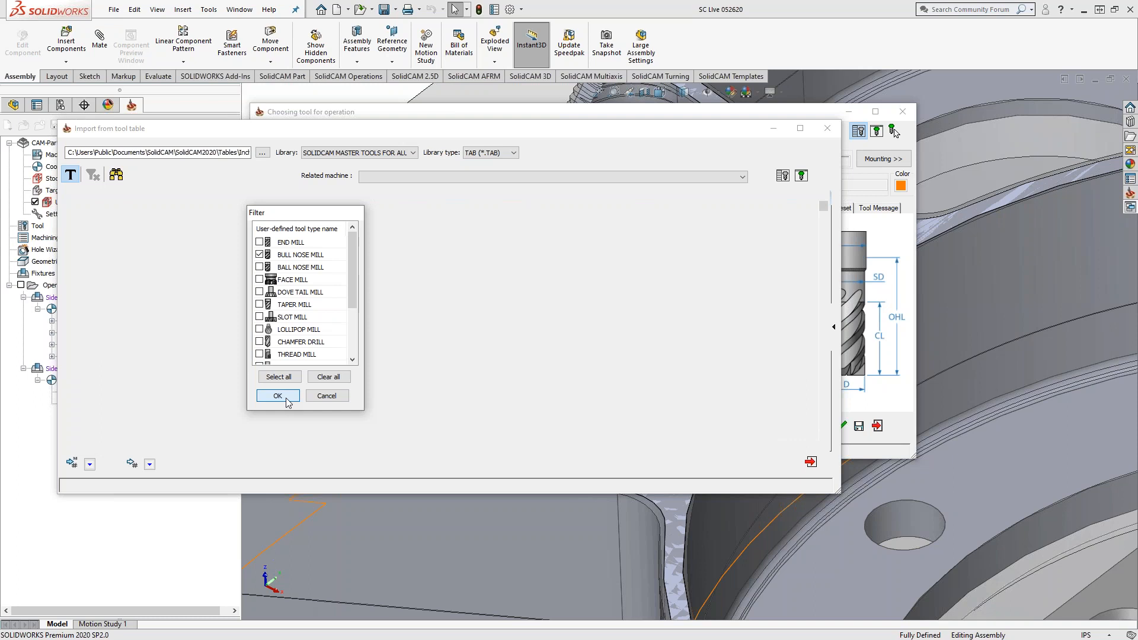
click(287, 398)
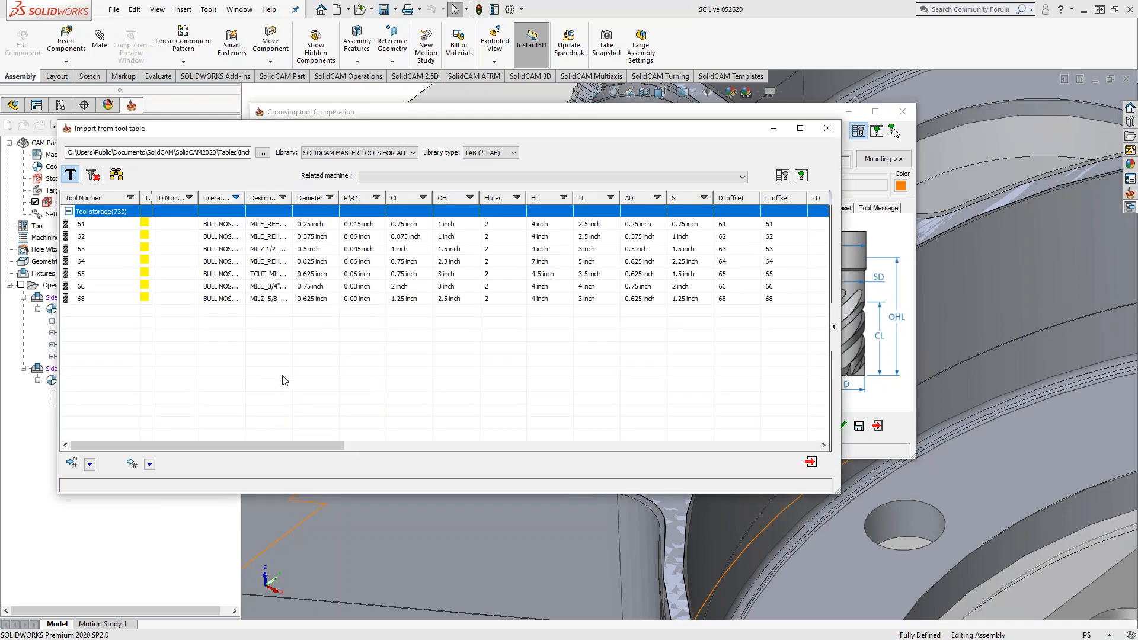
Sort the bull nose mills by diameter and import tool 63, the 0.5 inch one with 0.045 inch corner radius.
click(308, 199)
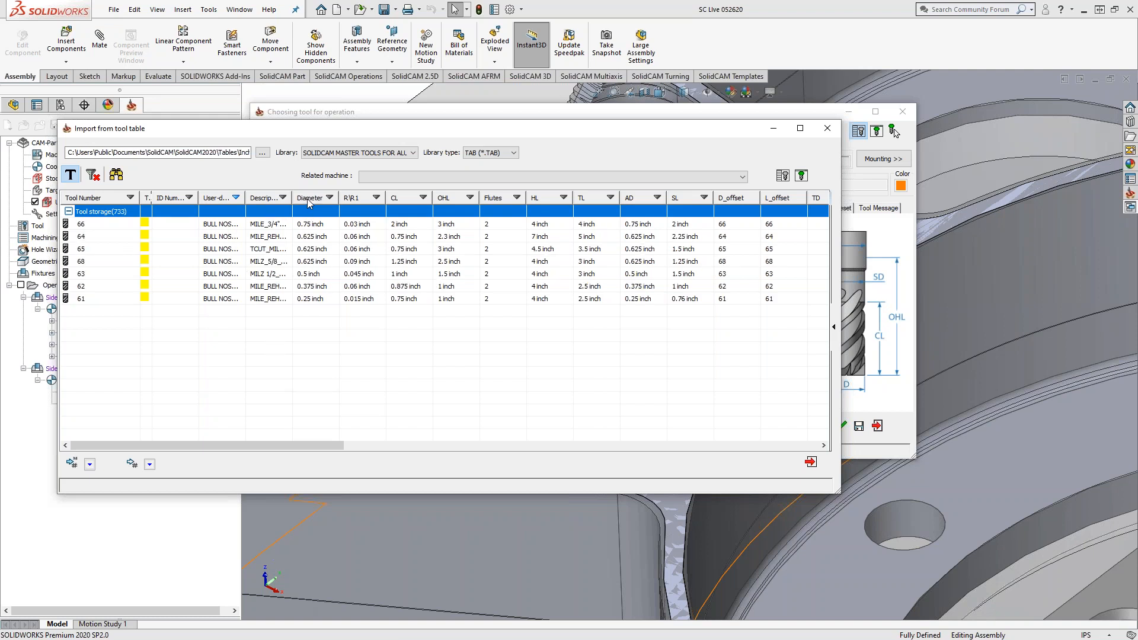
click(315, 276)
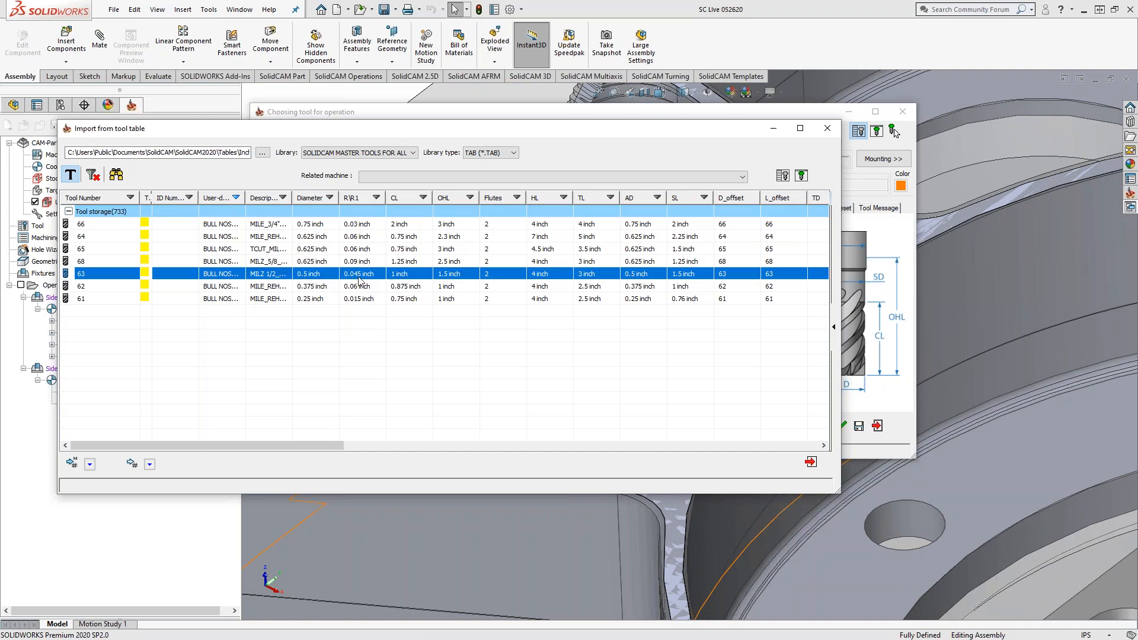
click(131, 464)
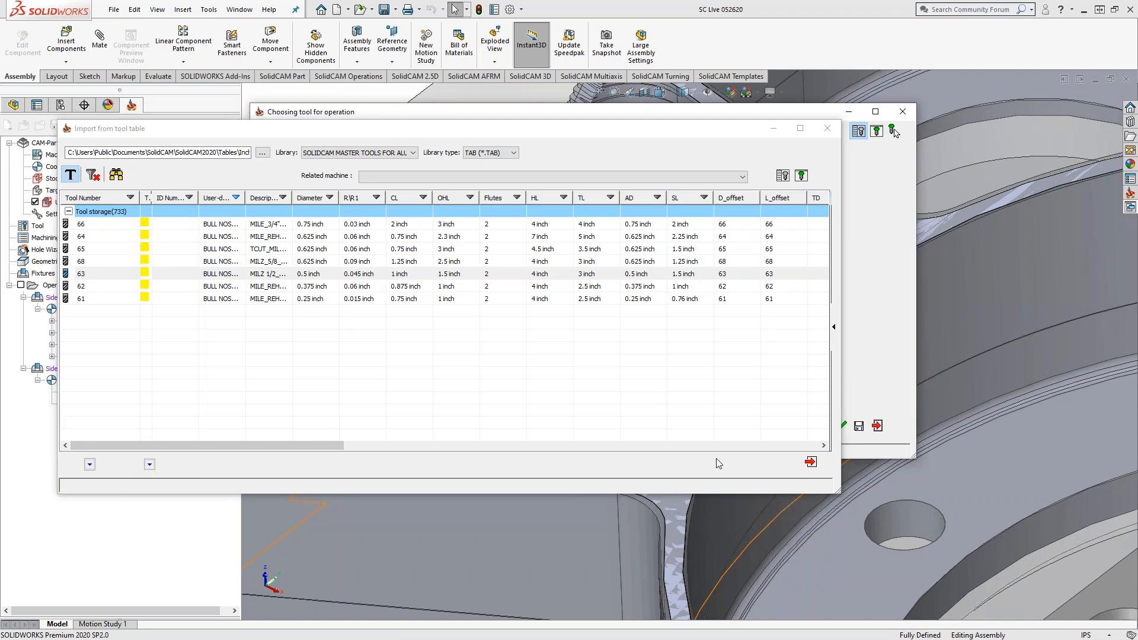
click(810, 463)
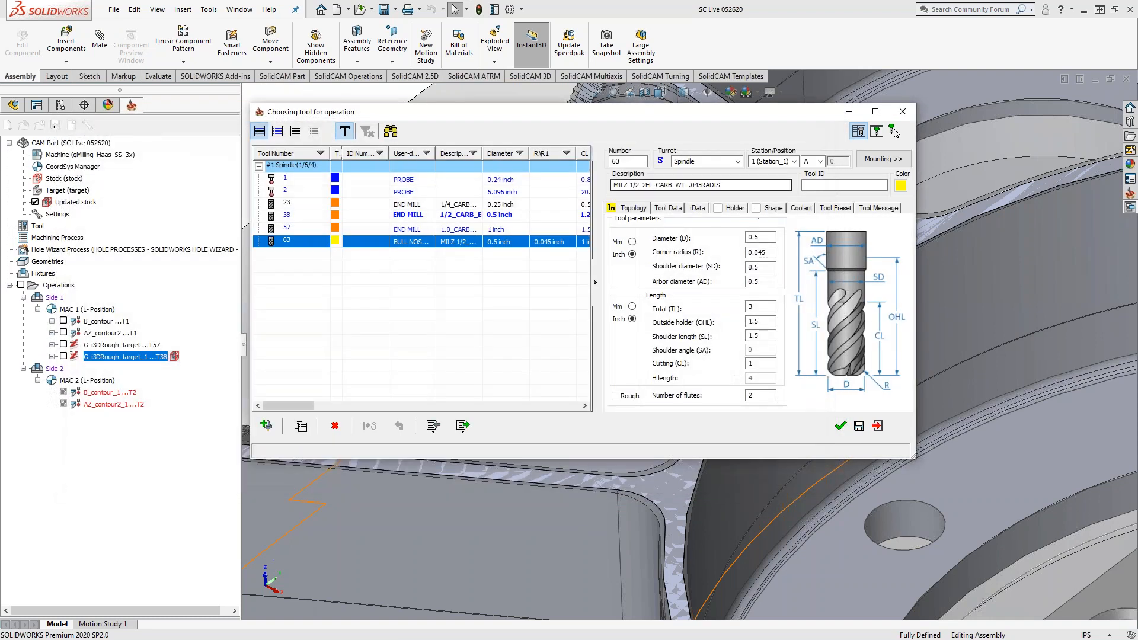
Check the radius of the fillet along the pocket floor on the model.
double_click(719, 113)
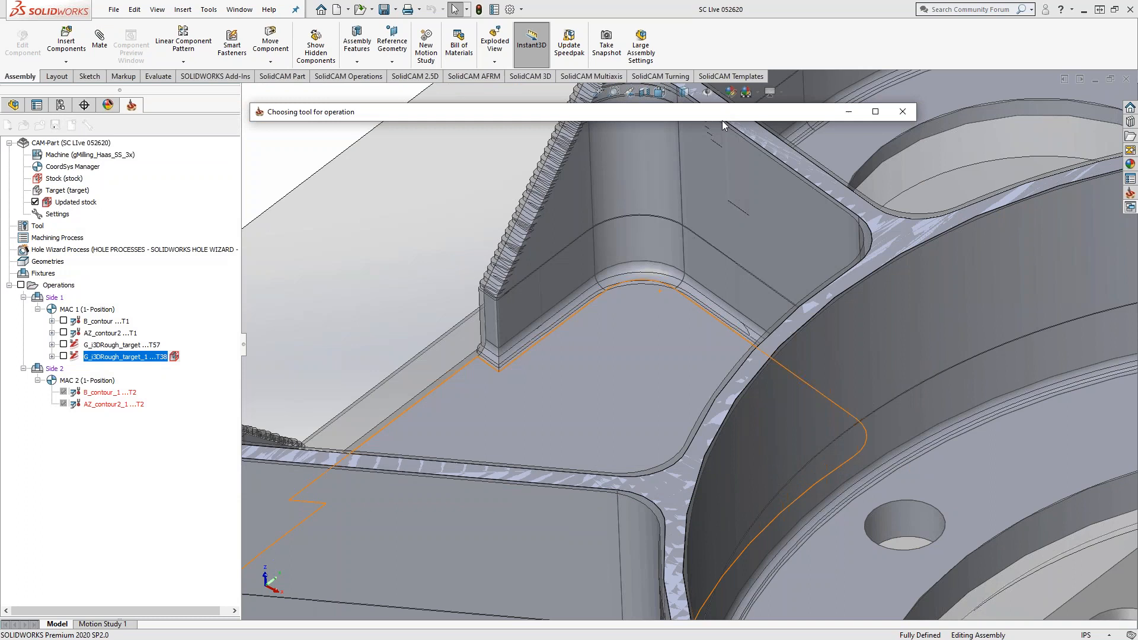
click(680, 279)
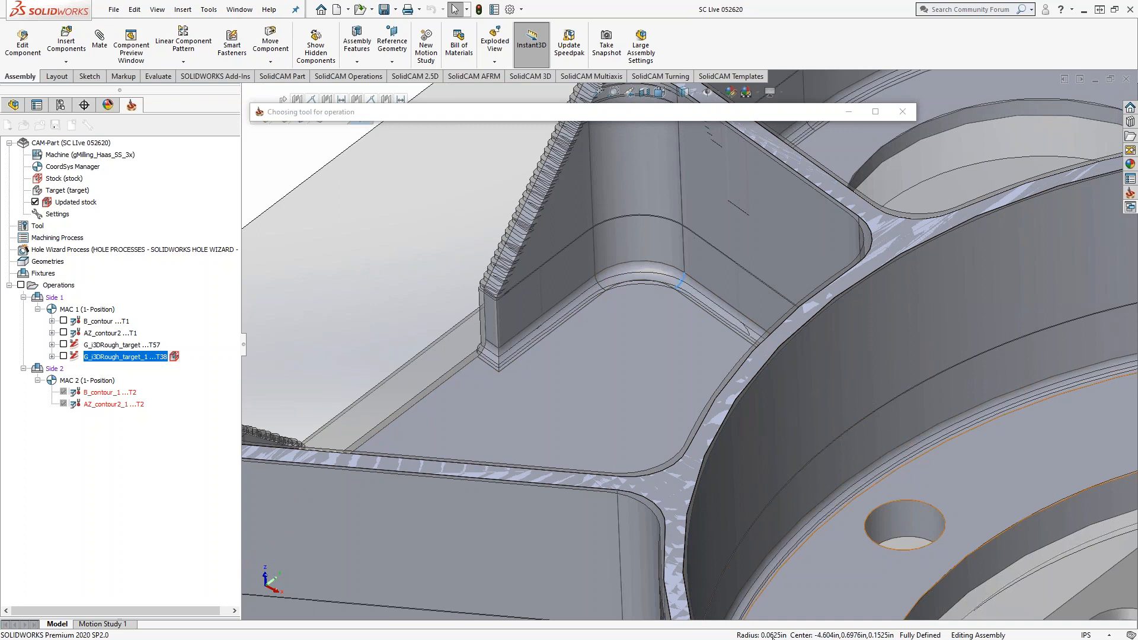
click(518, 117)
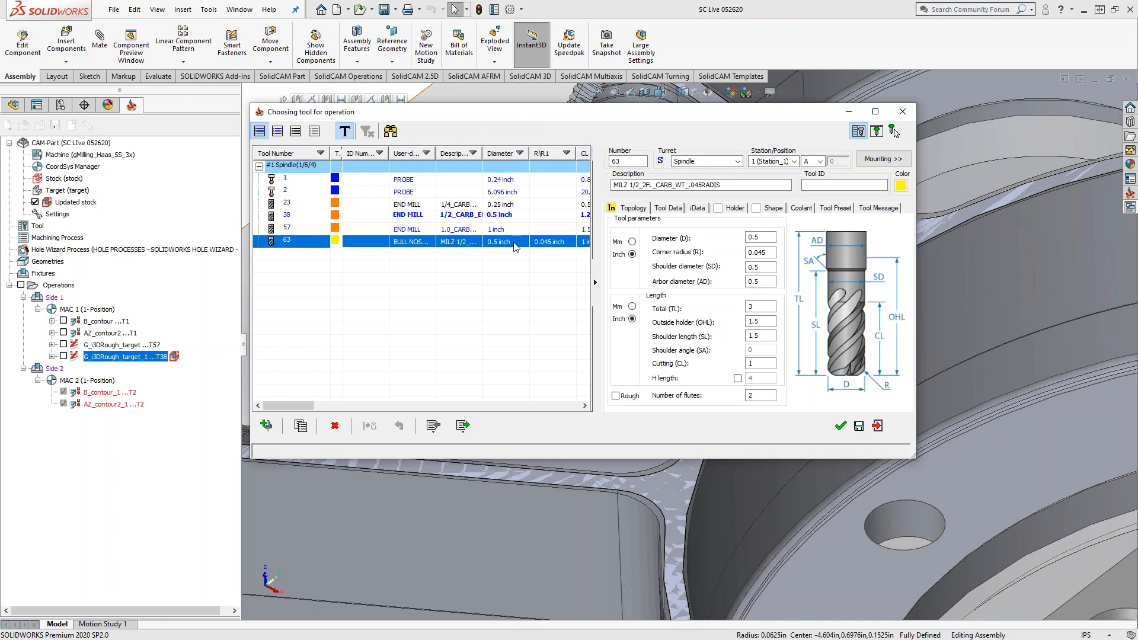
Set the corner radius of bull nose mill 63 to 0.0625 inch and assign the tool to the operation.
drag(678, 109, 454, 91)
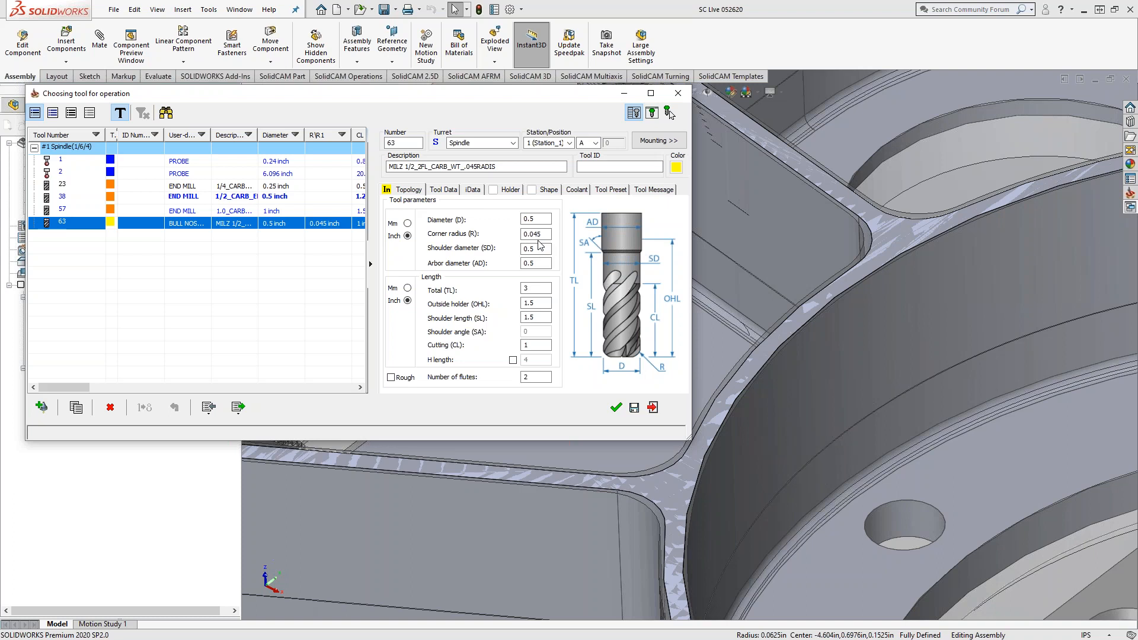
click(547, 233)
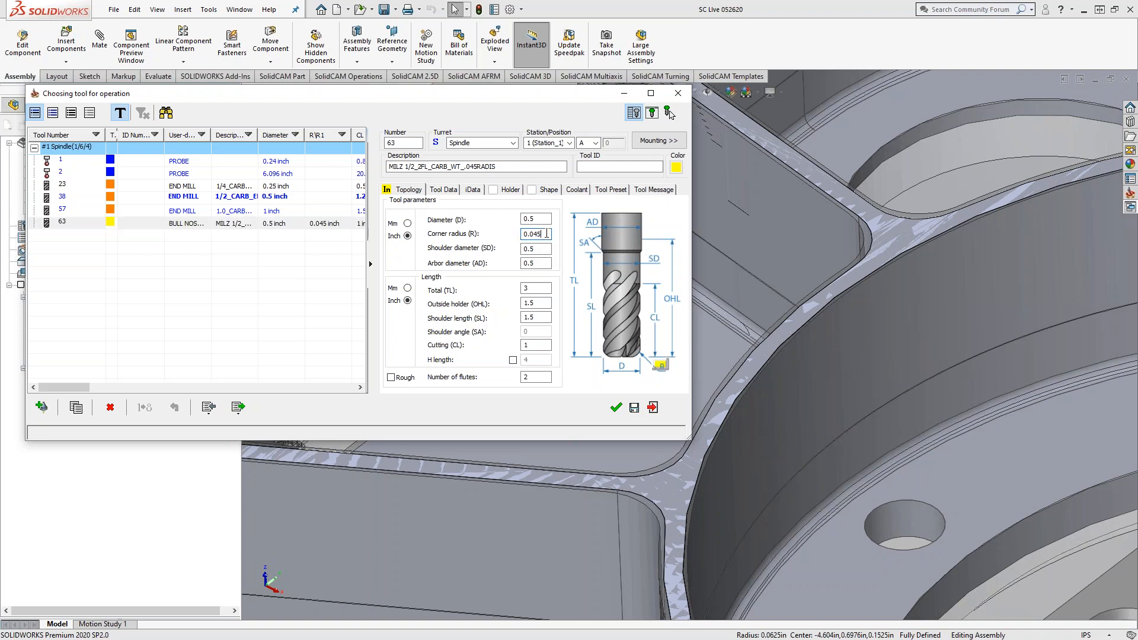
key(BackSpace)
key(BackSpace)
text(625)
click(615, 407)
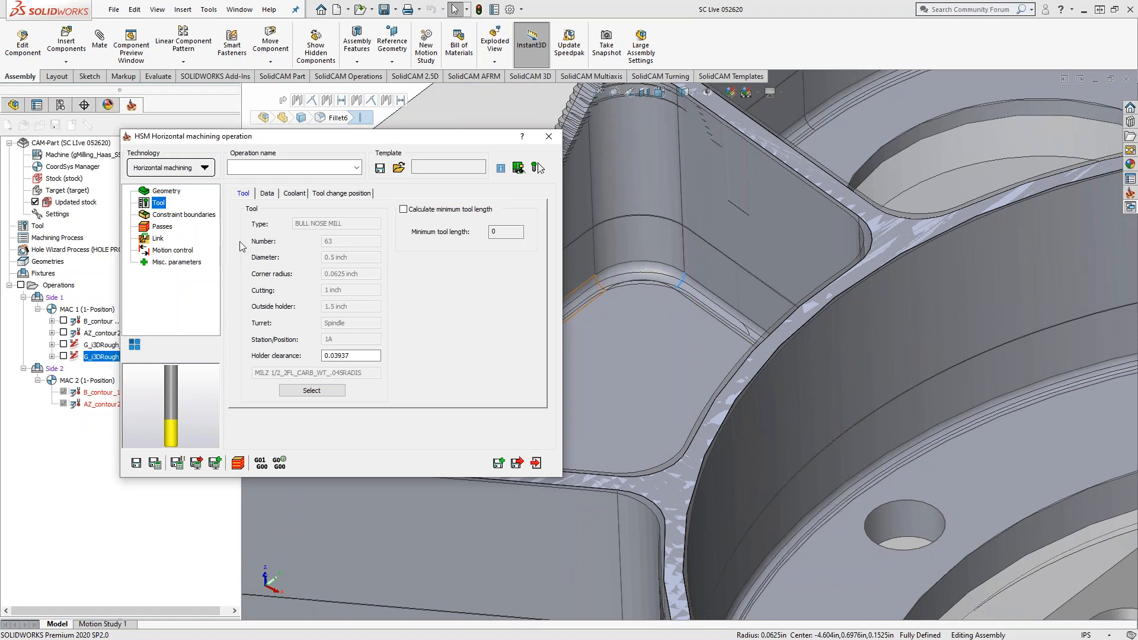
Review the tool's feed and spin data, and try the auto-created box of target geometry as constraint boundary, previewing its chain.
click(264, 198)
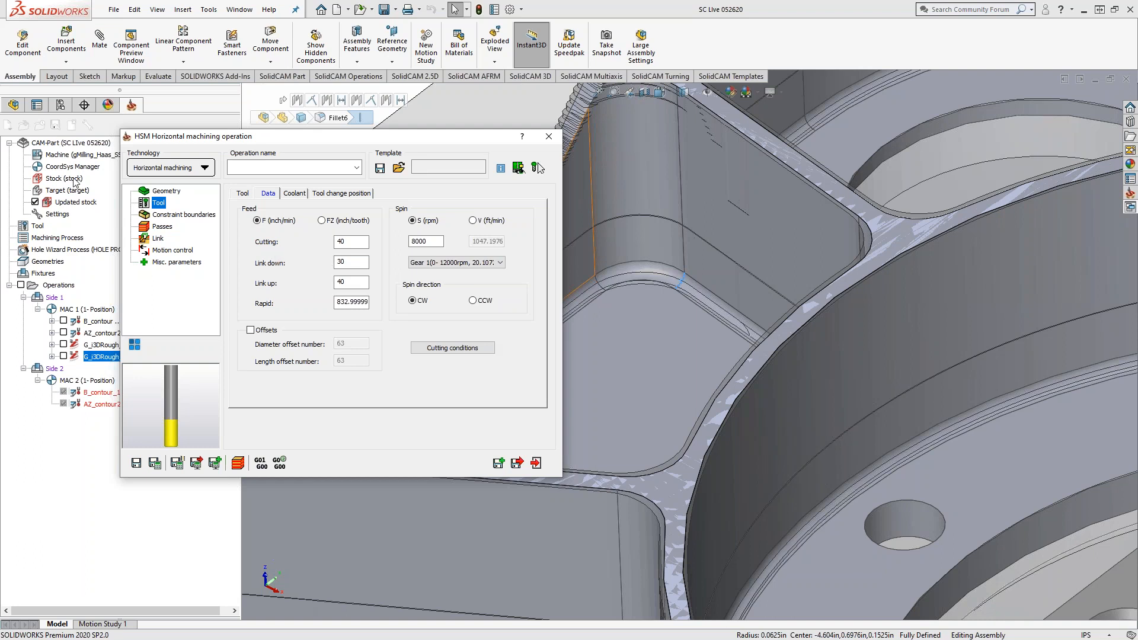
click(183, 214)
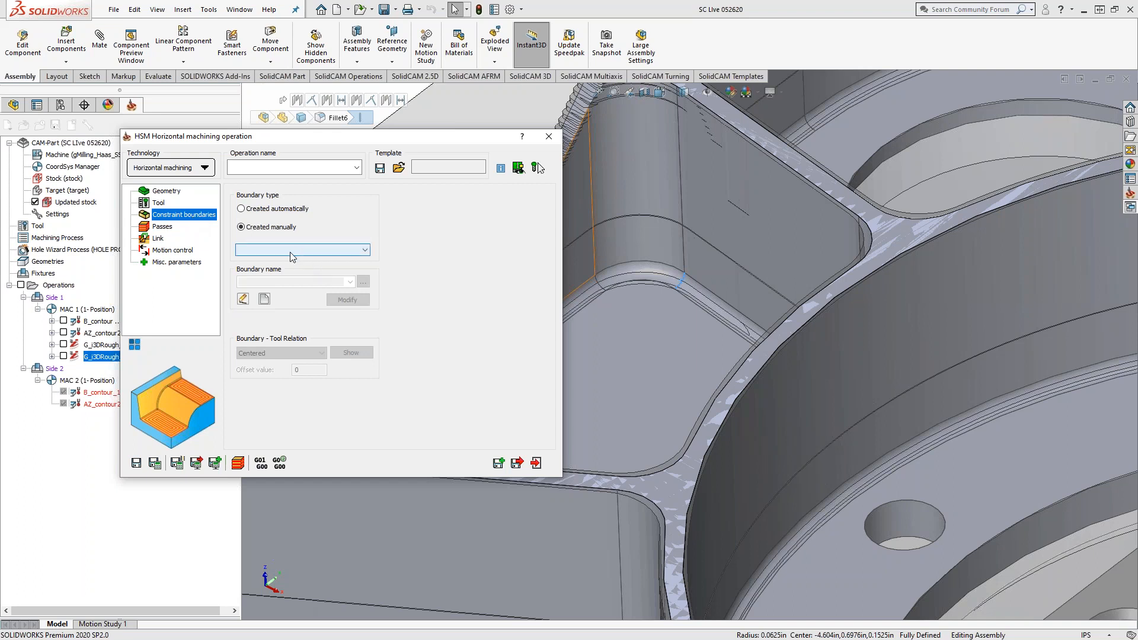
click(281, 212)
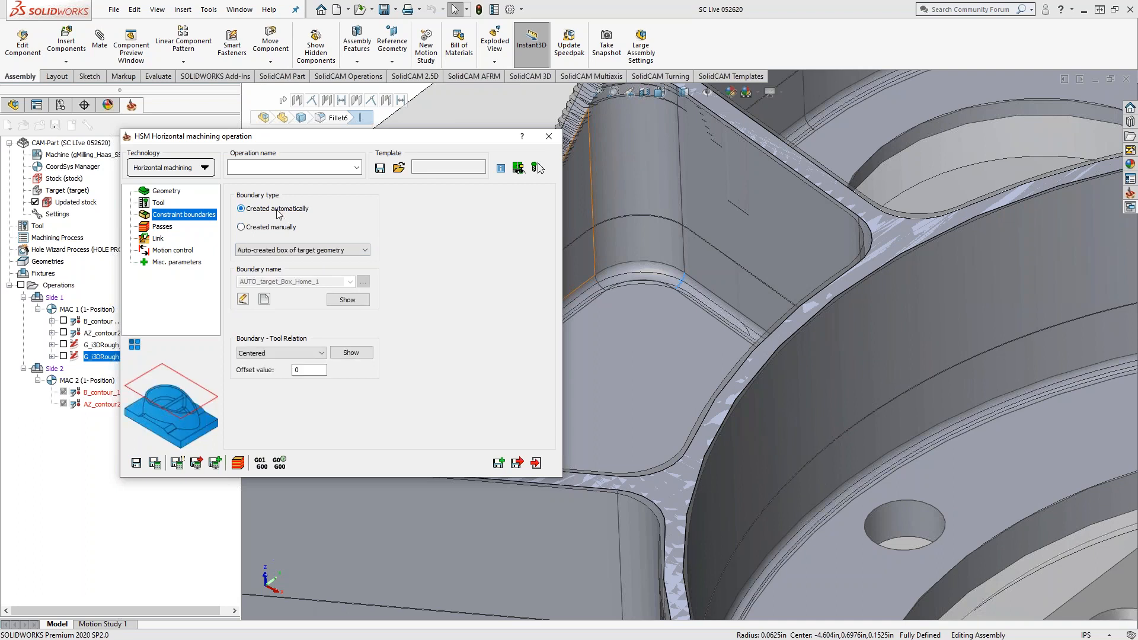
click(347, 300)
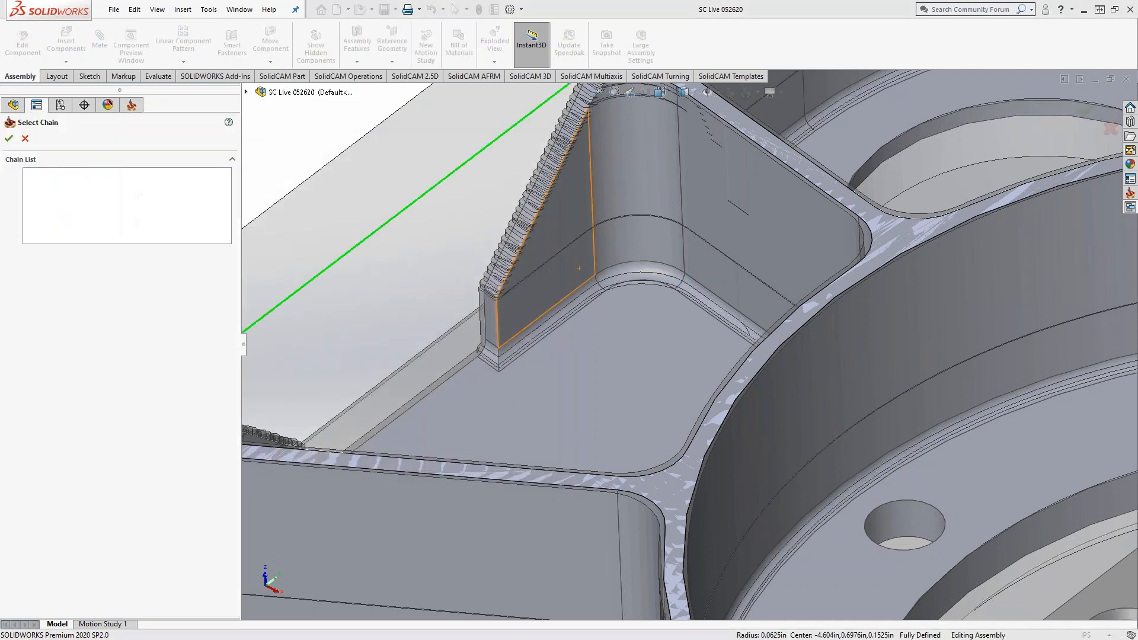
scroll(561, 338, up, 7)
middle_drag(650, 391, 572, 364)
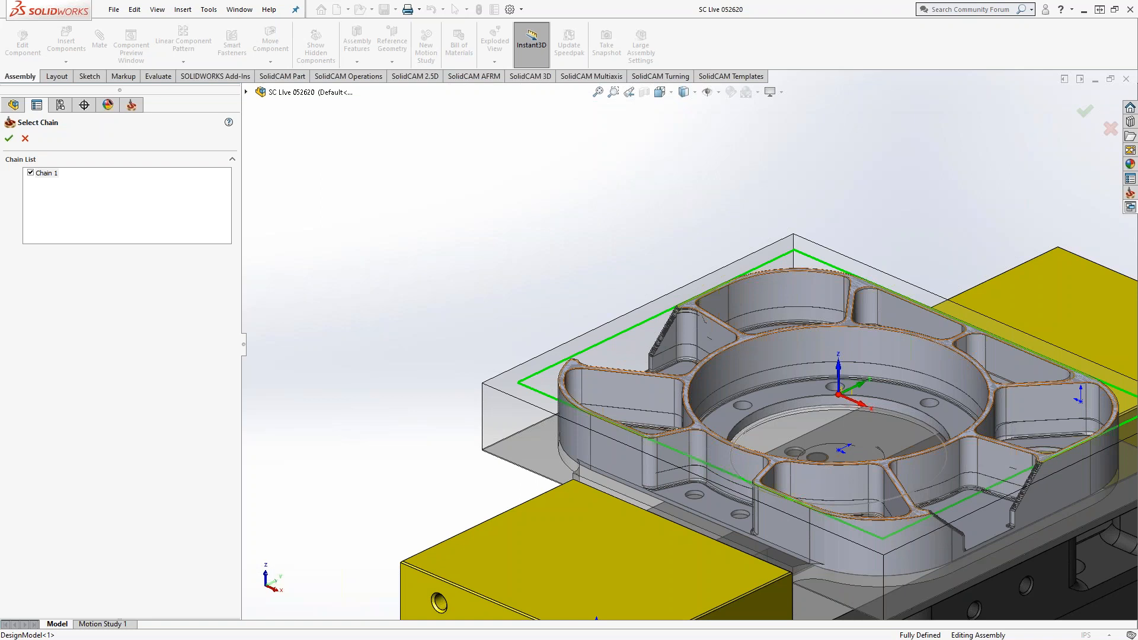
scroll(567, 411, down, 3)
scroll(568, 411, down, 3)
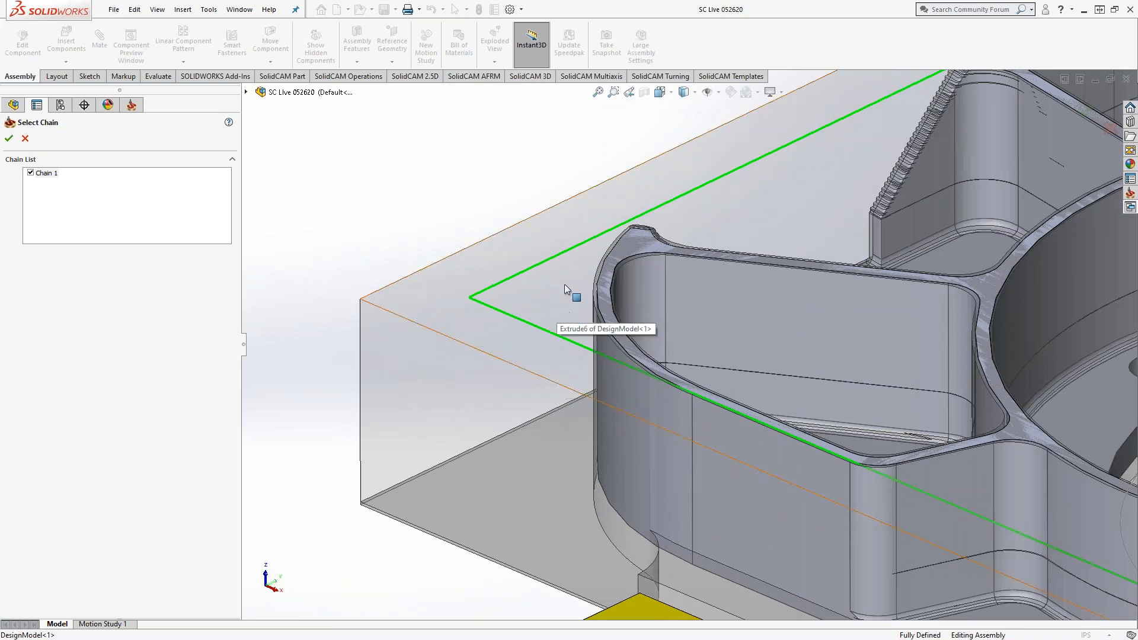
scroll(569, 311, up, 5)
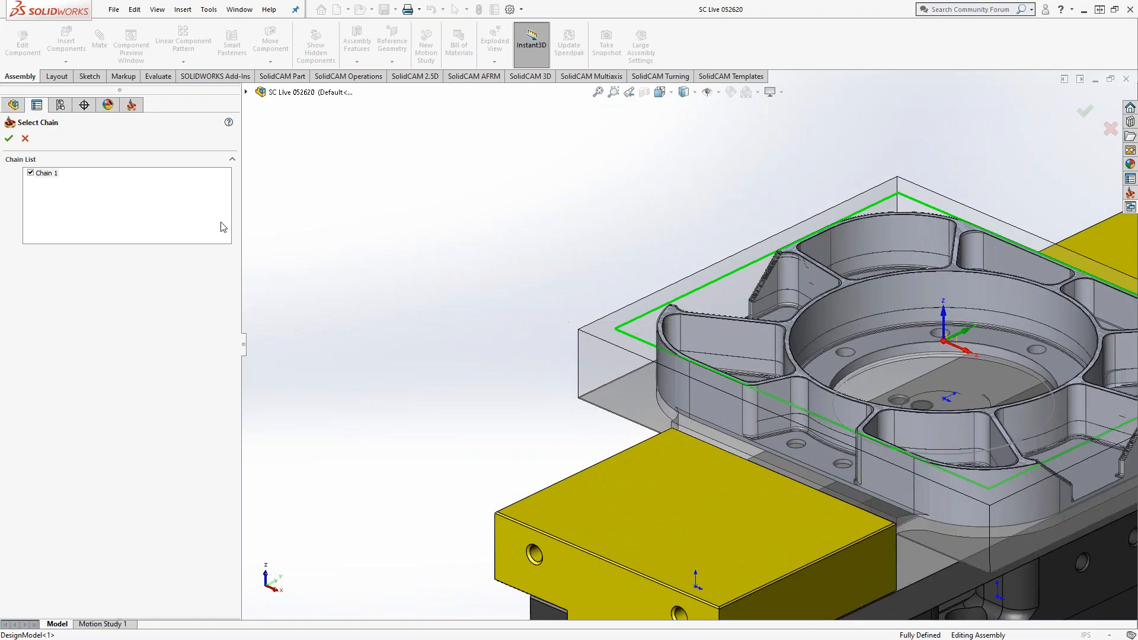
click(25, 138)
Create the user-defined constraint boundary contour1 as a Constant Z chain along the part's lower outer edge.
click(264, 230)
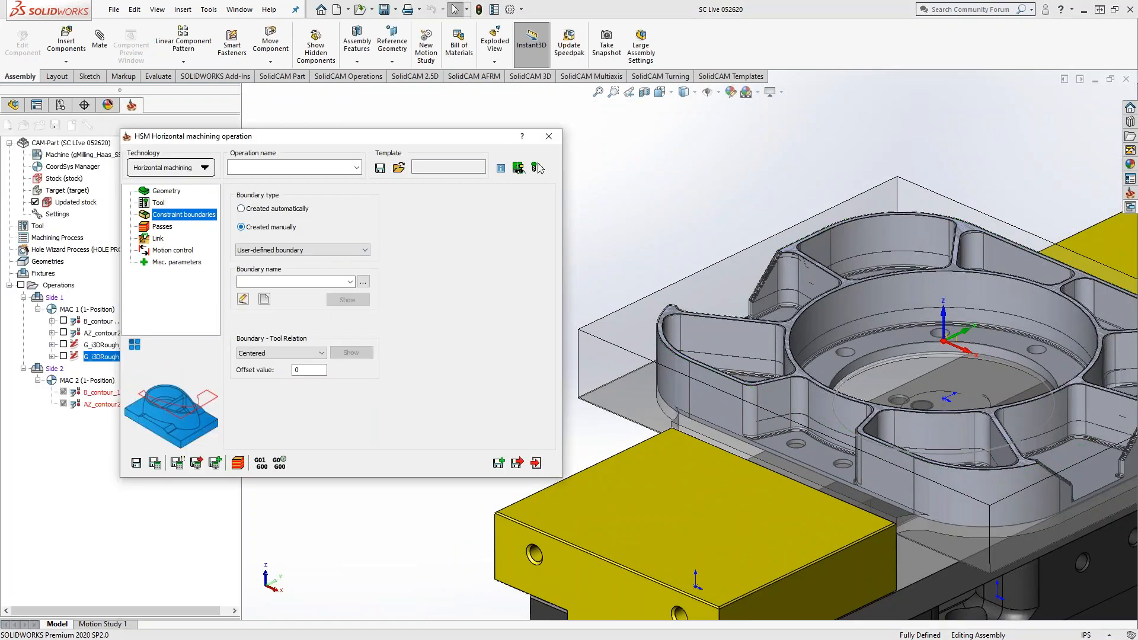
click(264, 299)
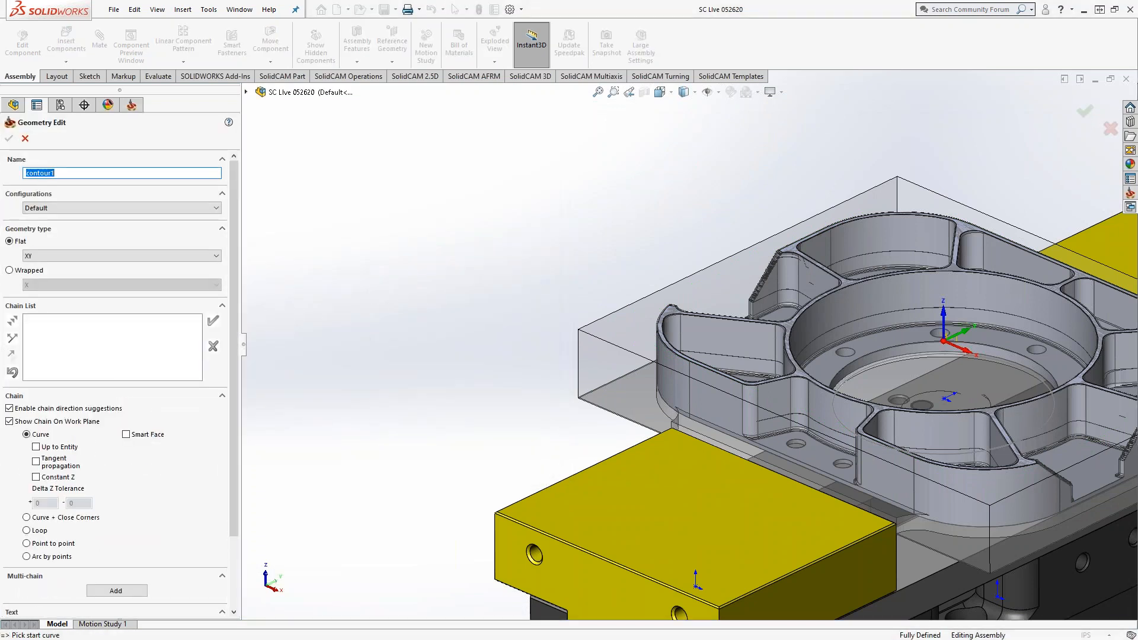
scroll(808, 535, down, 2)
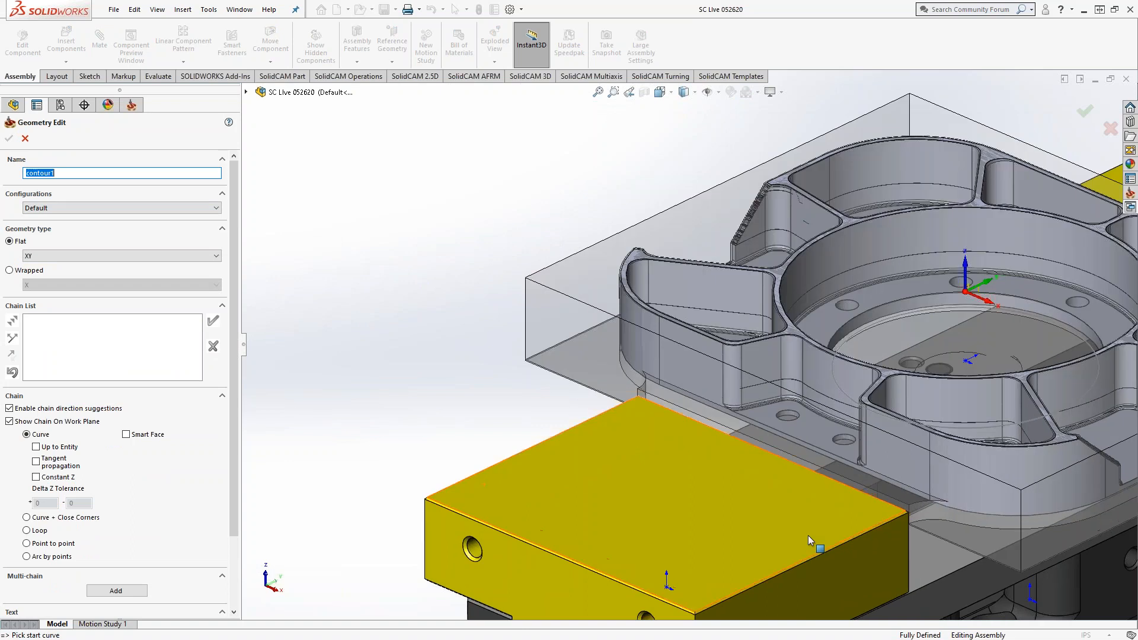
scroll(808, 535, down, 2)
scroll(887, 485, down, 2)
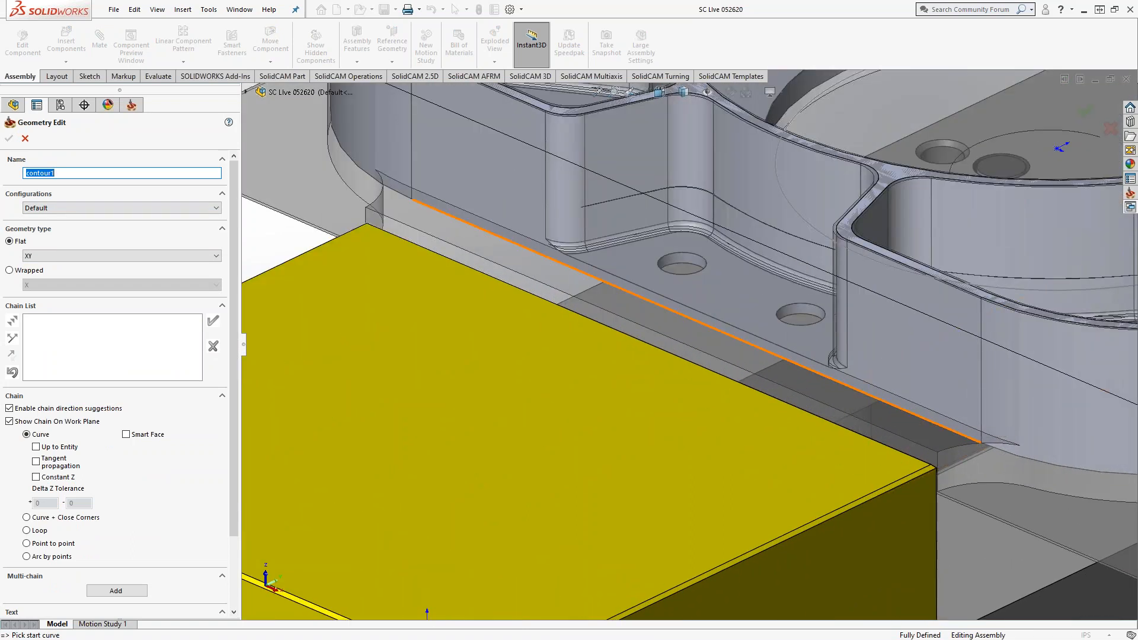
click(895, 408)
click(52, 481)
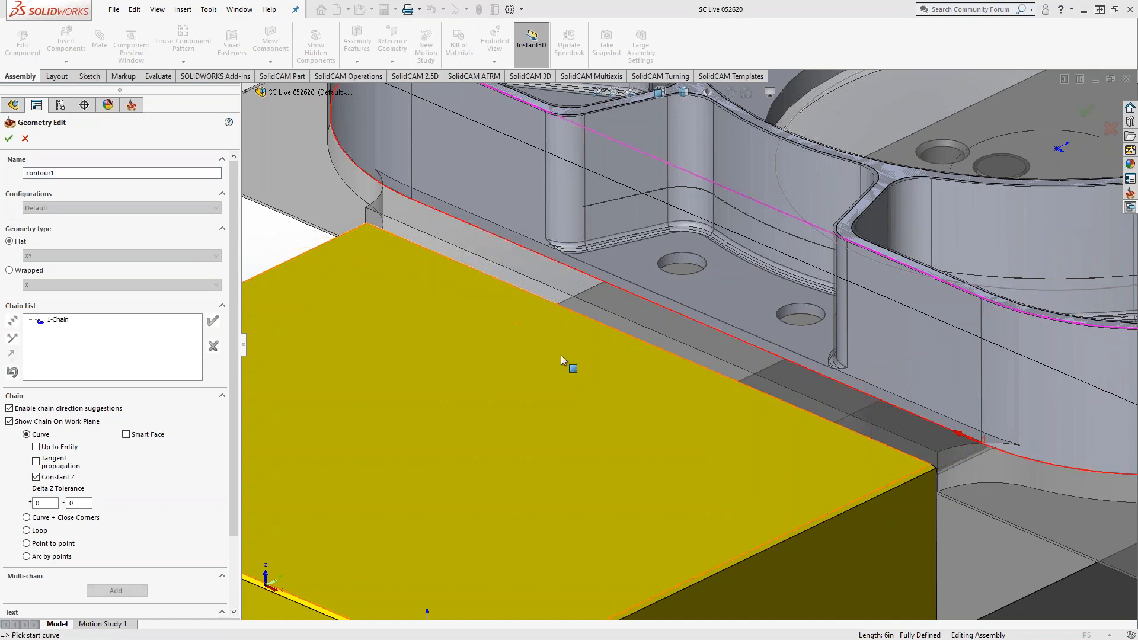
click(459, 262)
scroll(561, 355, up, 6)
click(9, 138)
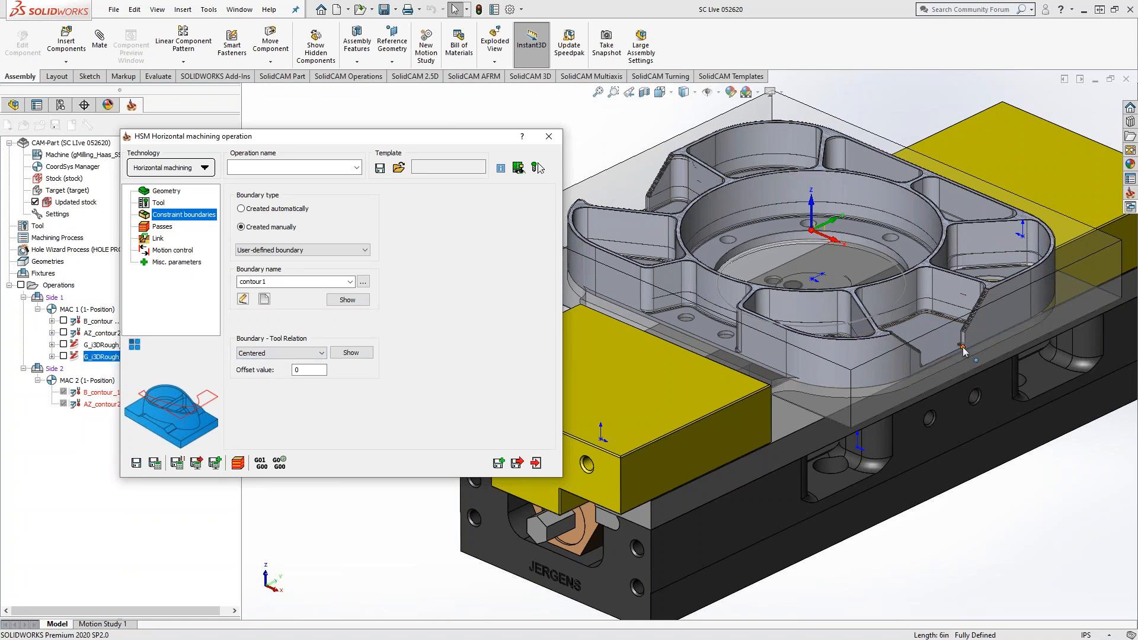
Set the constraint boundary's offset value to .063 with the tool relation kept Centered.
scroll(962, 347, down, 5)
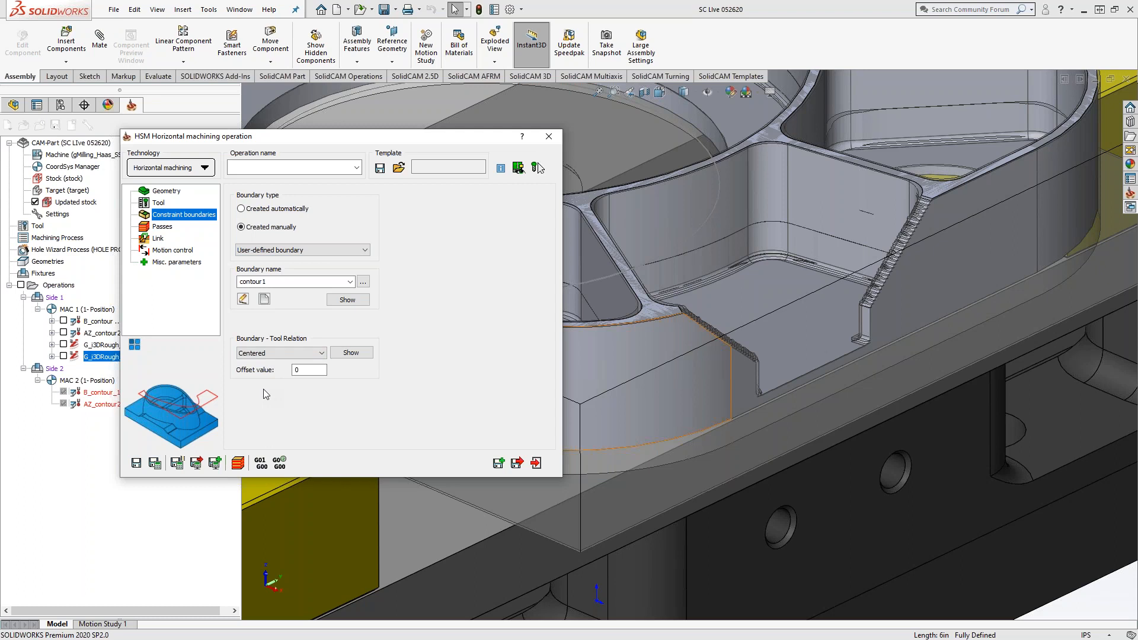
scroll(847, 347, down, 5)
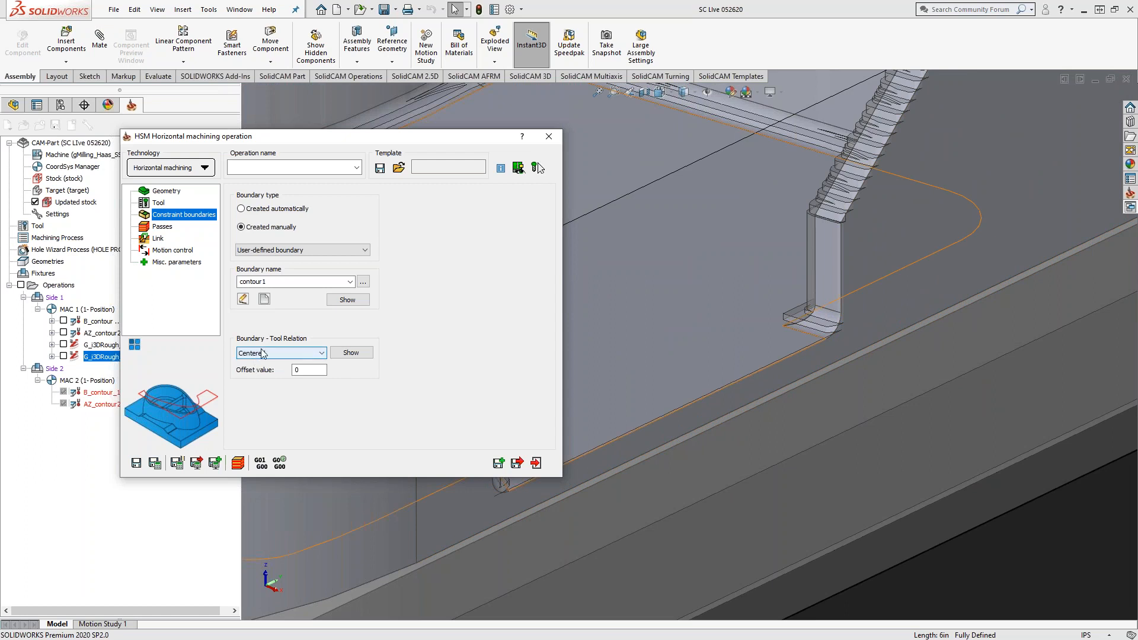
click(298, 372)
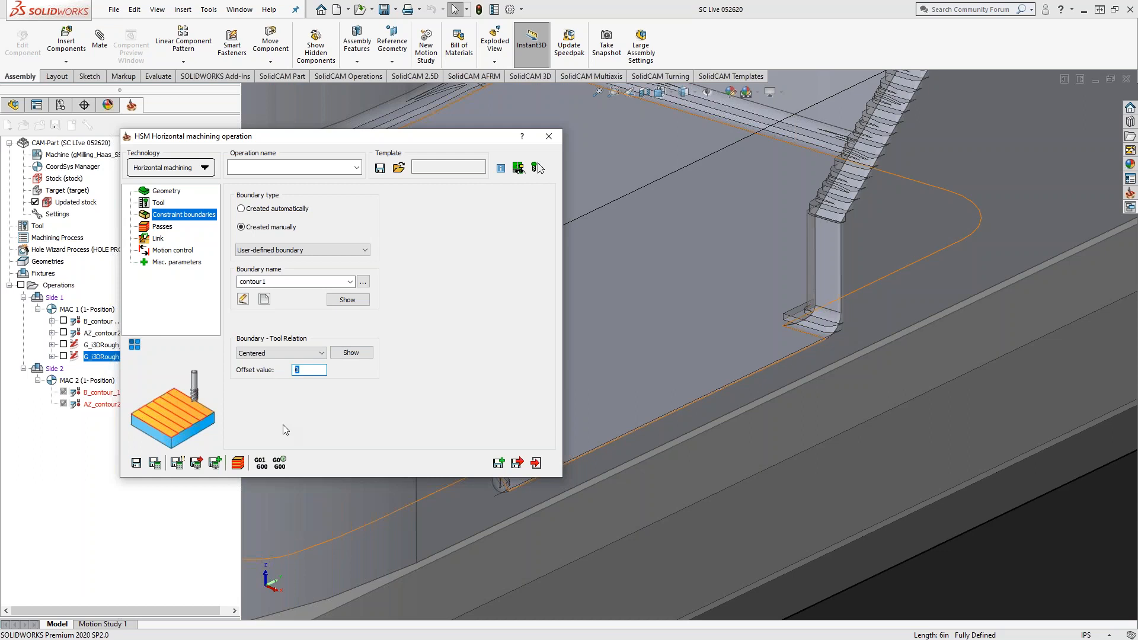
text(.03)
key(BackSpace)
text(63)
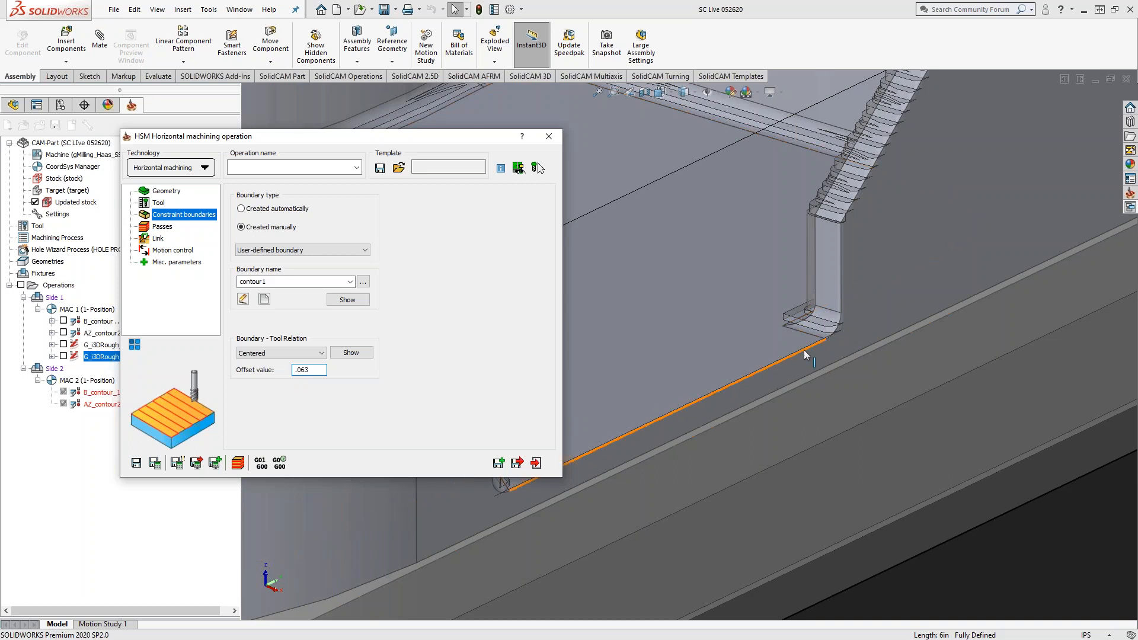
Set the minimum offset of the horizontal machining passes to .25 inch.
scroll(833, 336, up, 3)
scroll(815, 335, up, 3)
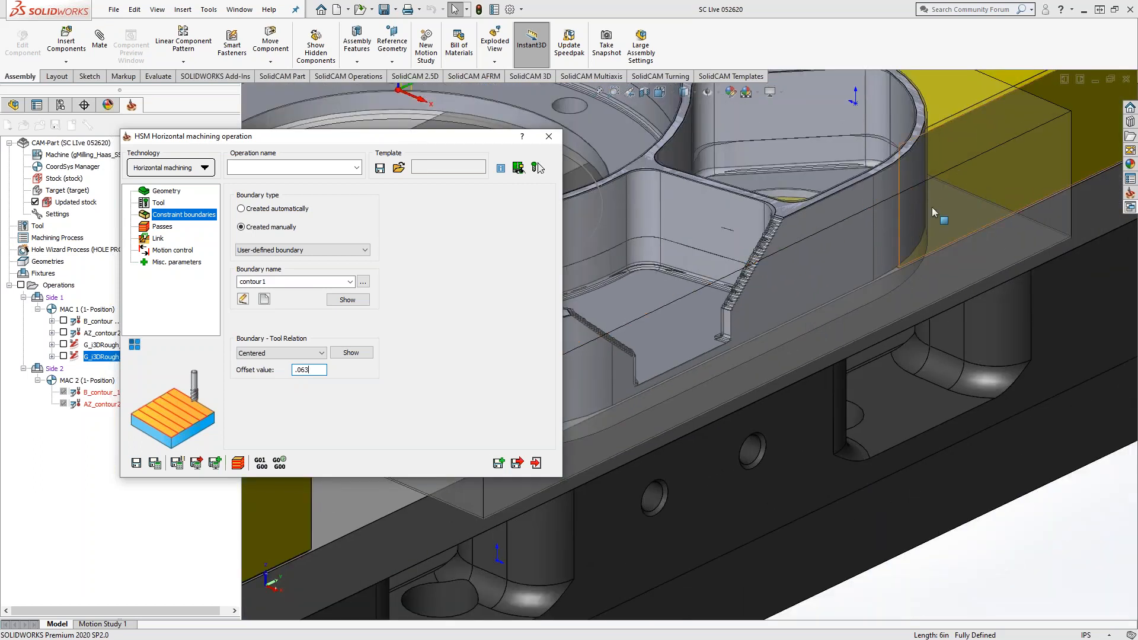
scroll(714, 362, down, 3)
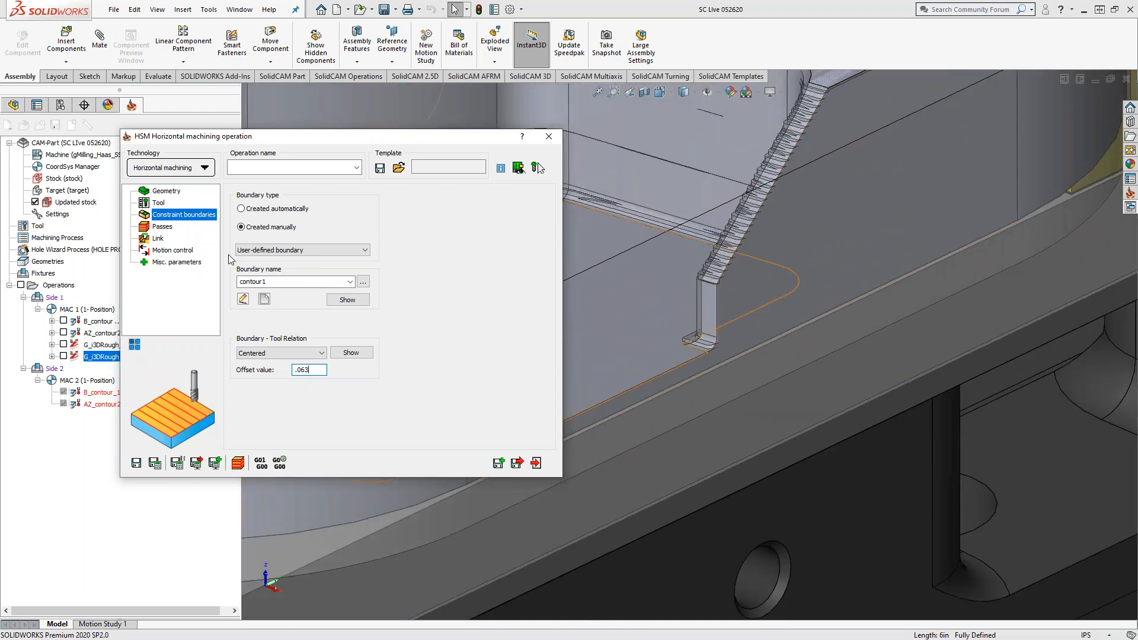
click(162, 227)
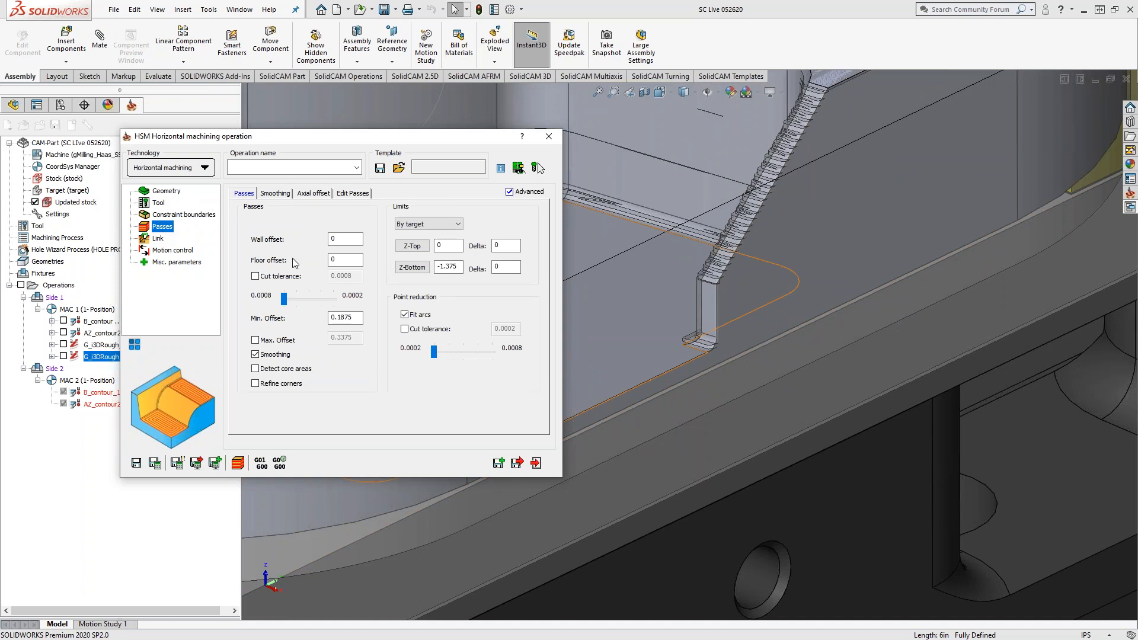
click(339, 260)
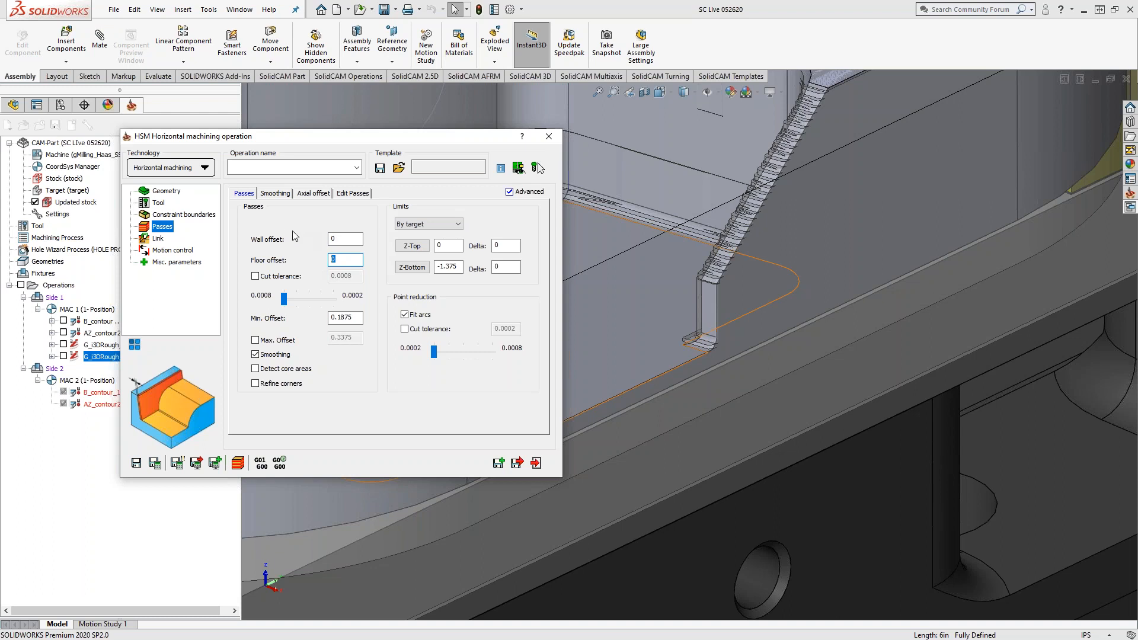
double_click(354, 320)
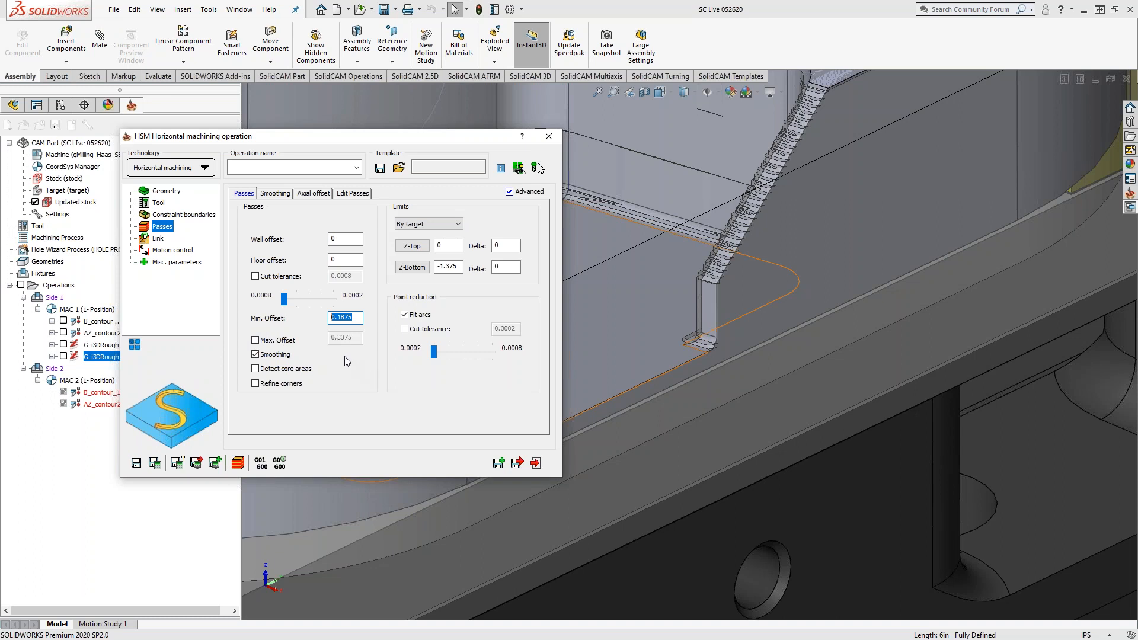
text(.25)
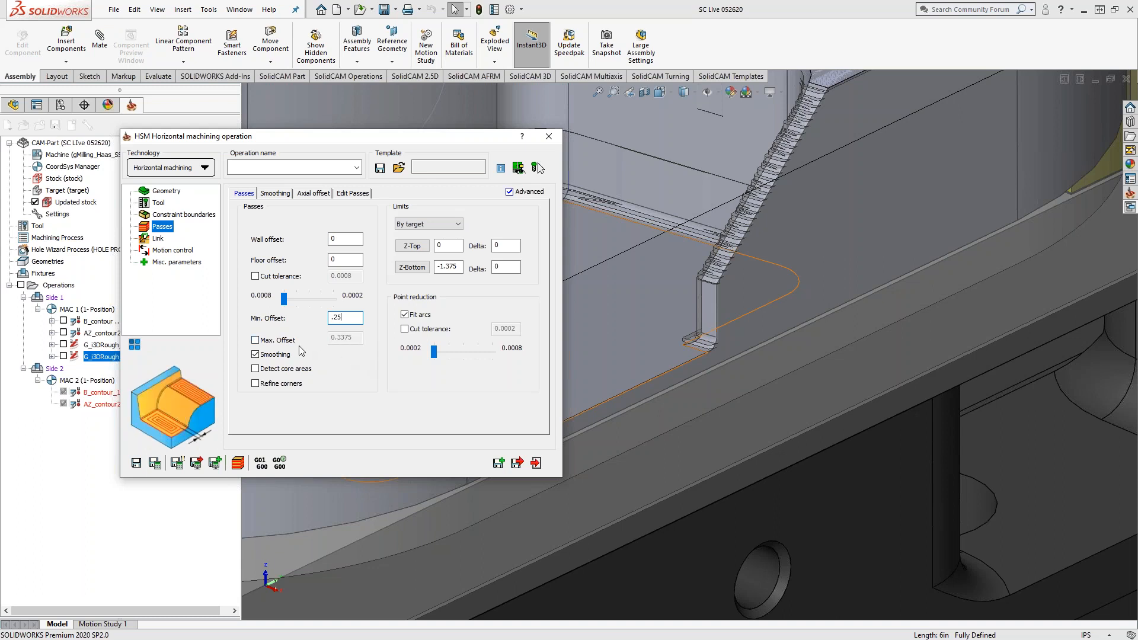
Enable Detect core areas for the passes with Smoothing kept on, and try the Refine corners option.
click(256, 356)
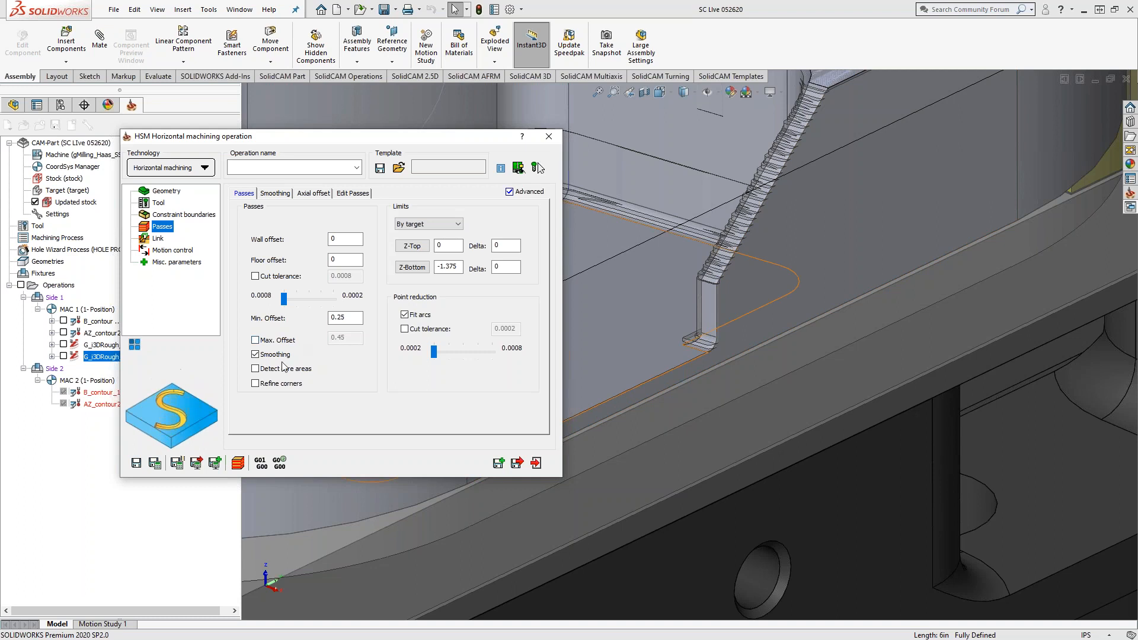
click(256, 368)
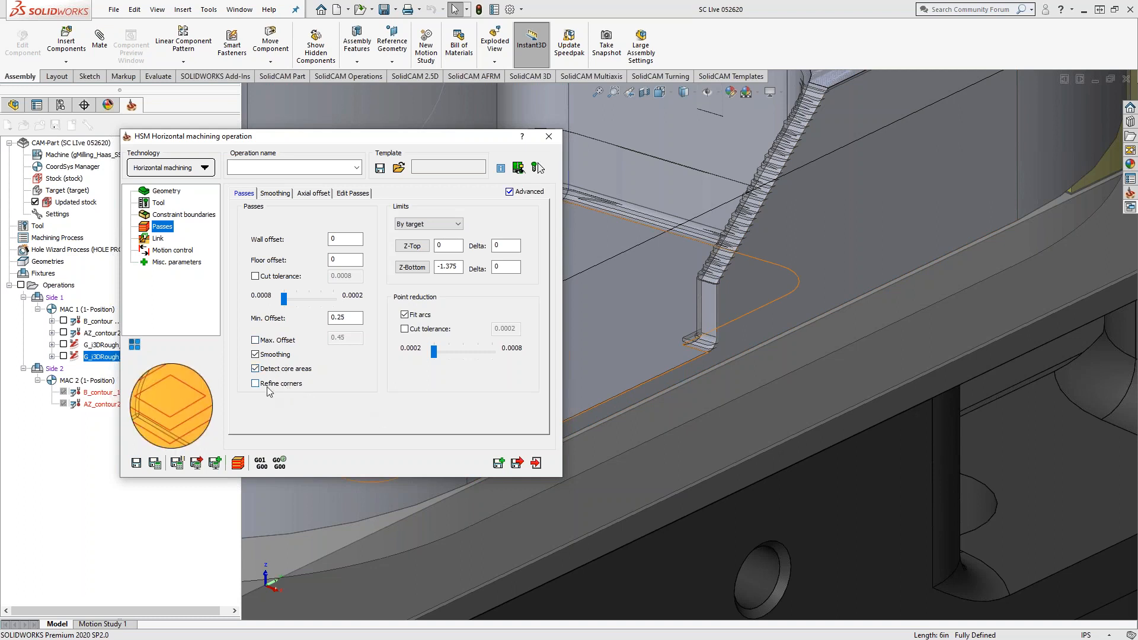
click(256, 384)
click(256, 386)
Look up the Refine corners option in the milling help's Horizontal machining parameters topic.
click(524, 138)
click(285, 384)
drag(548, 113, 423, 73)
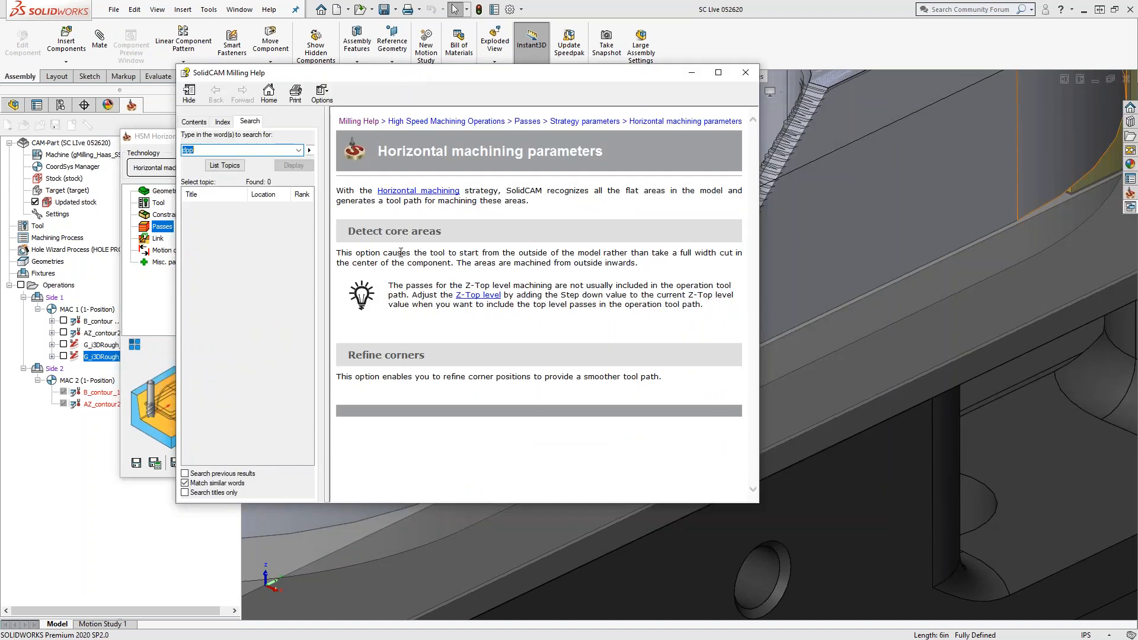
click(746, 73)
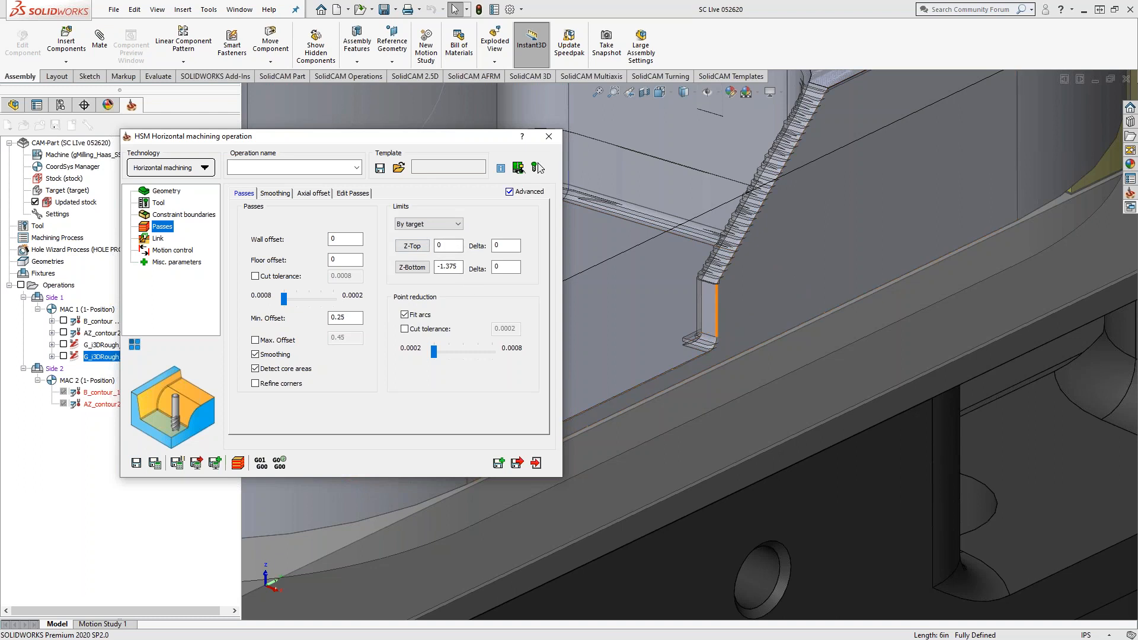
Define the Z-Top limit of the passes by picking the top face of the part's outer wall.
scroll(711, 295, up, 6)
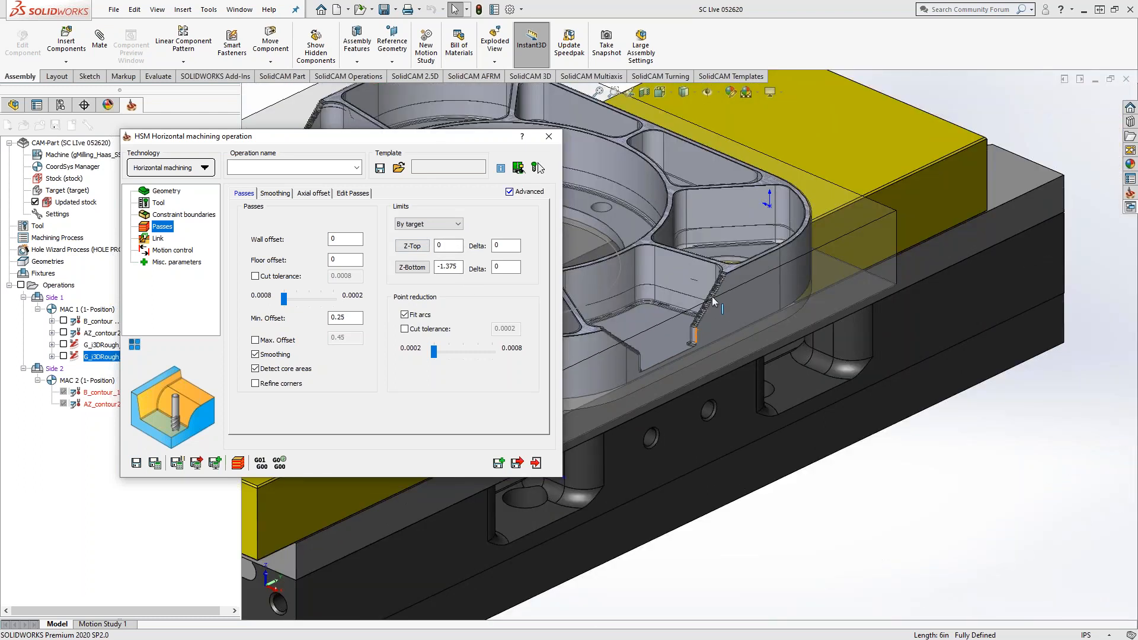
middle_drag(669, 265, 674, 242)
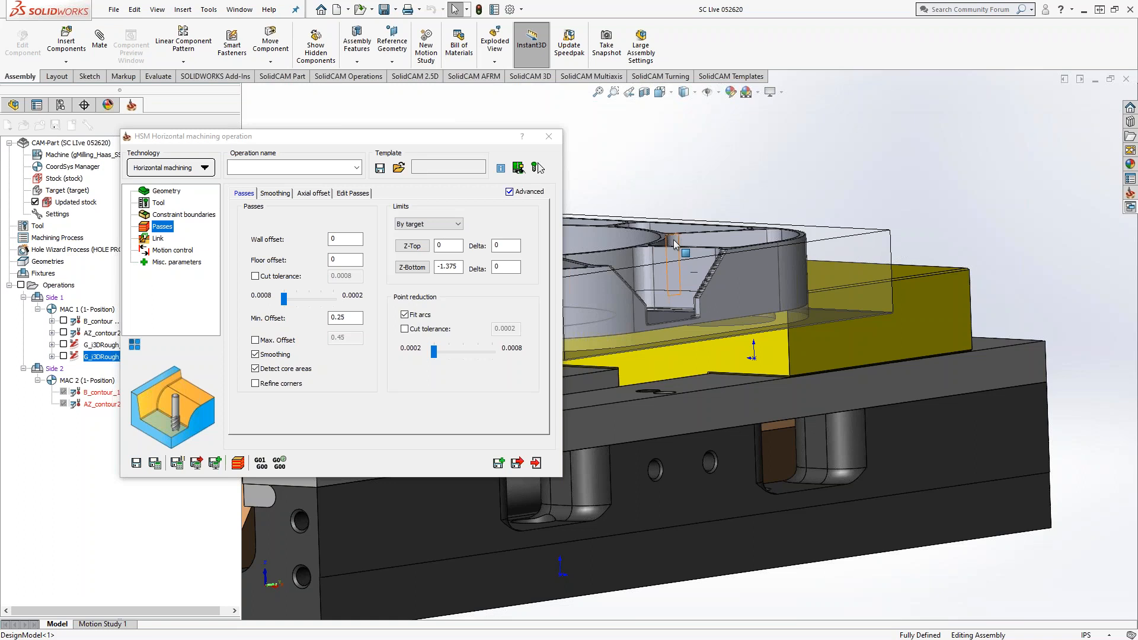
scroll(674, 243, down, 5)
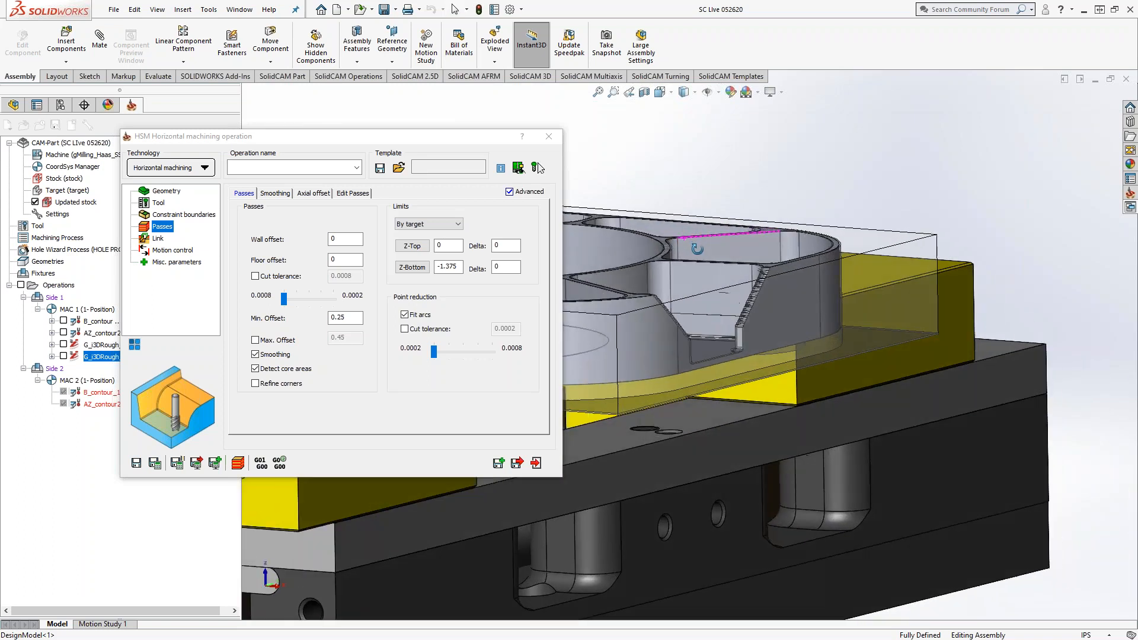
scroll(770, 286, down, 6)
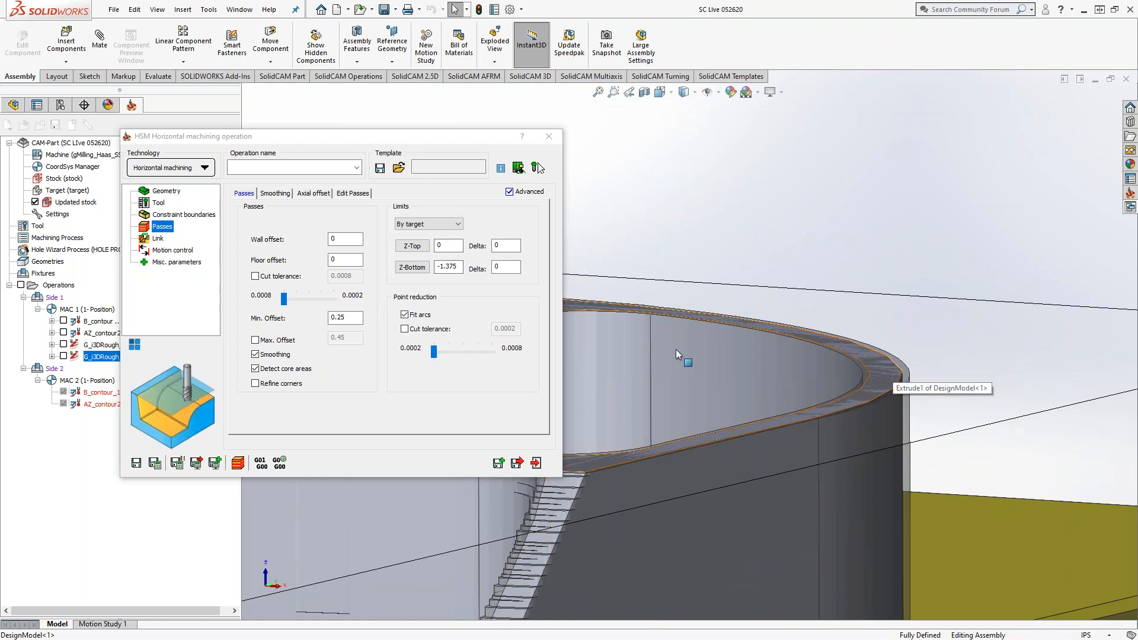
click(456, 245)
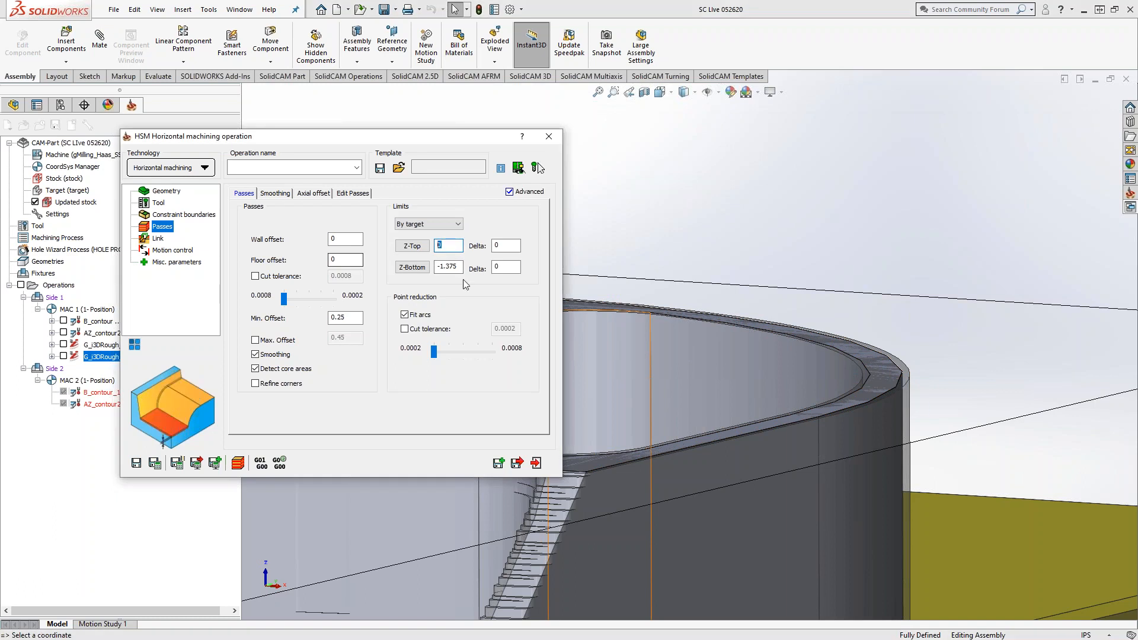
click(891, 378)
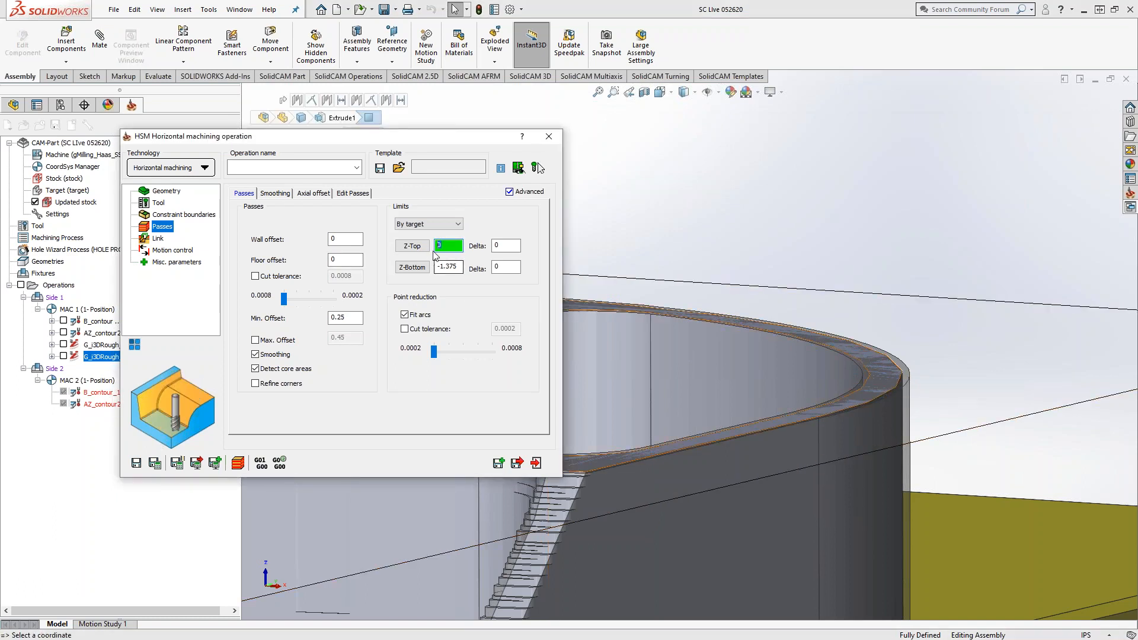
Define the Z-Bottom limit of the passes by picking the floor face of the part's open pocket.
click(496, 246)
key(Tab)
scroll(705, 384, up, 6)
middle_drag(665, 409, 664, 530)
scroll(644, 530, down, 1)
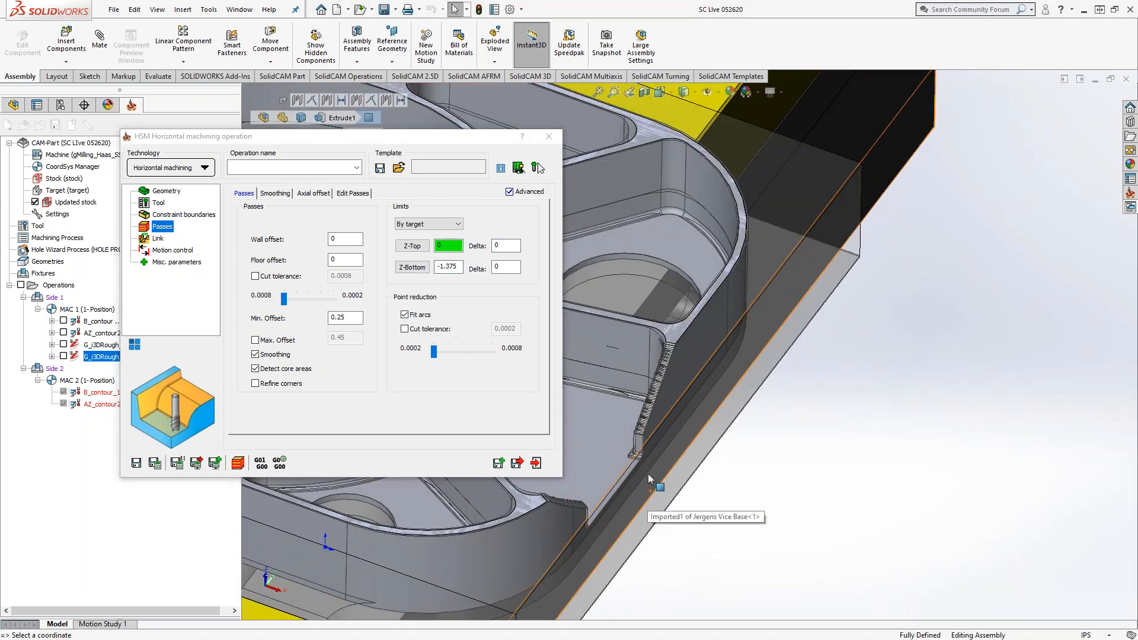
click(596, 434)
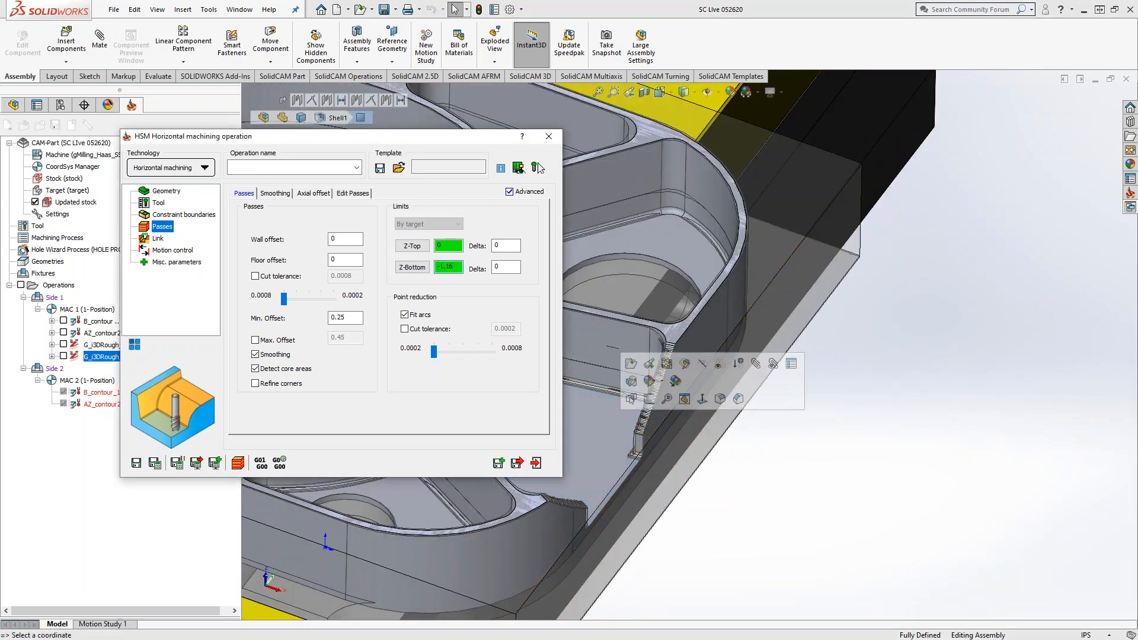
click(588, 447)
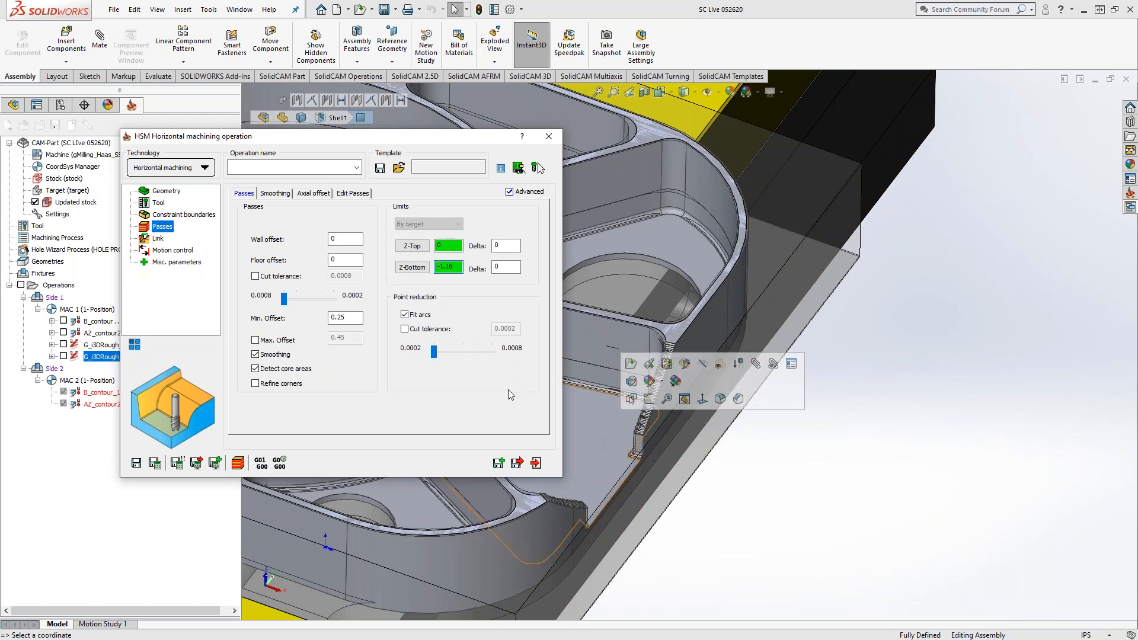
Review the passes' smoothing parameters and axial offset settings, switching Axial offset on and off again.
click(276, 194)
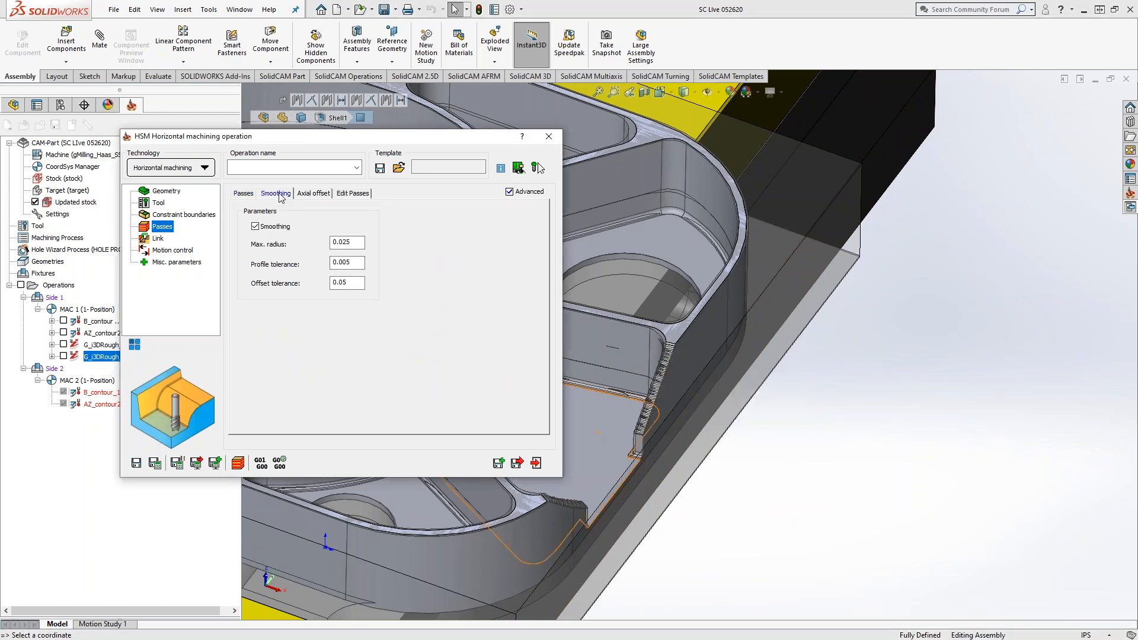
click(244, 194)
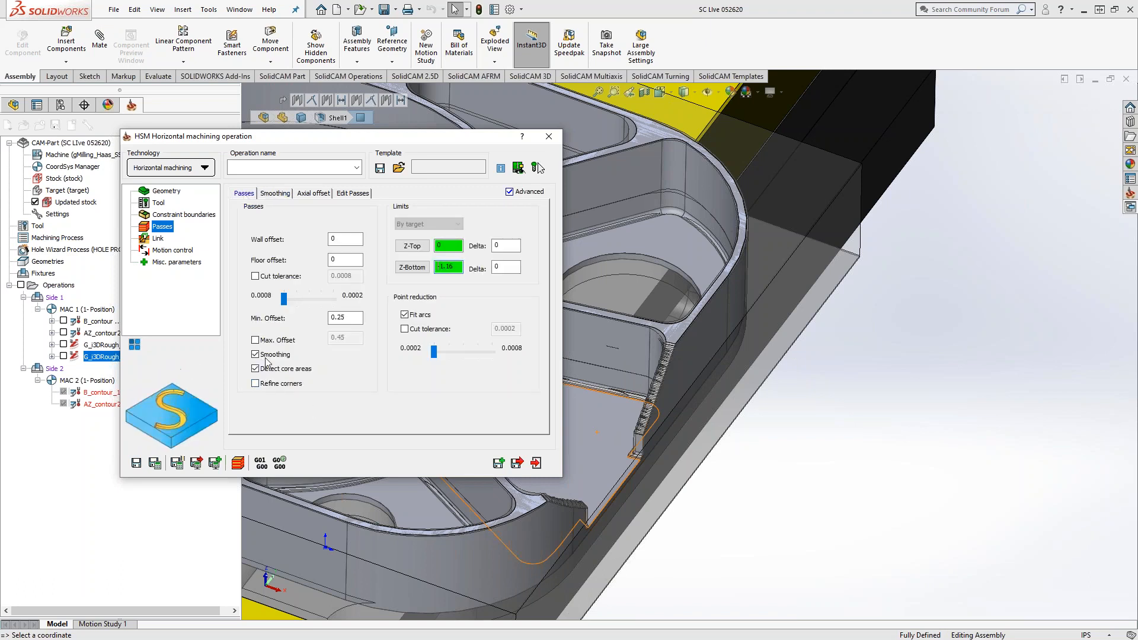
click(275, 195)
click(323, 194)
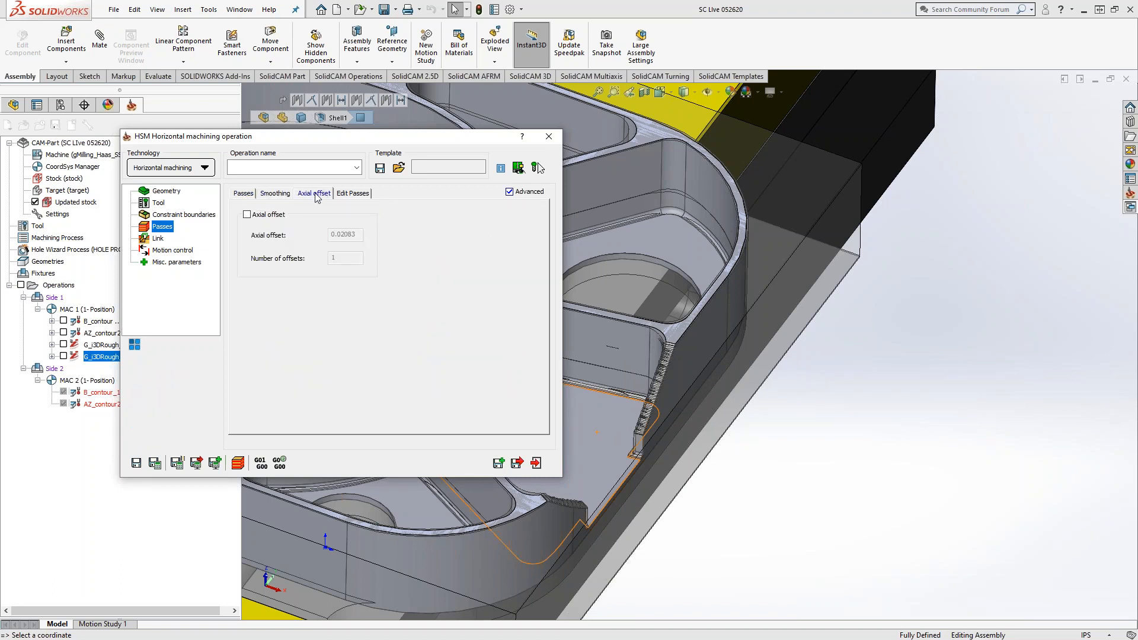
mouse_move(249, 225)
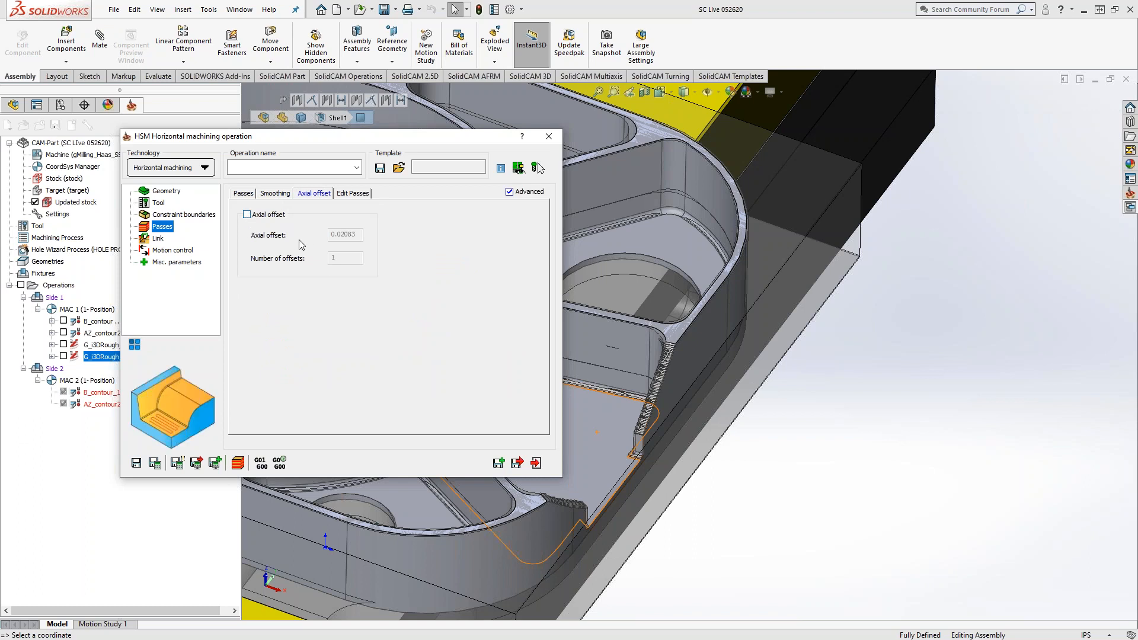
click(247, 215)
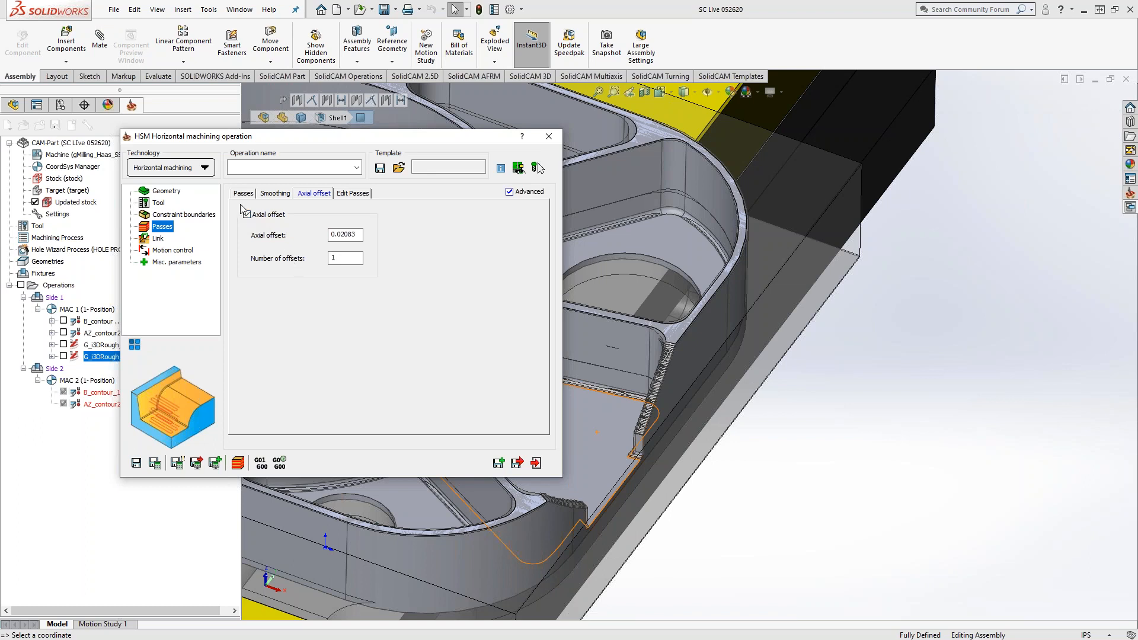
click(246, 216)
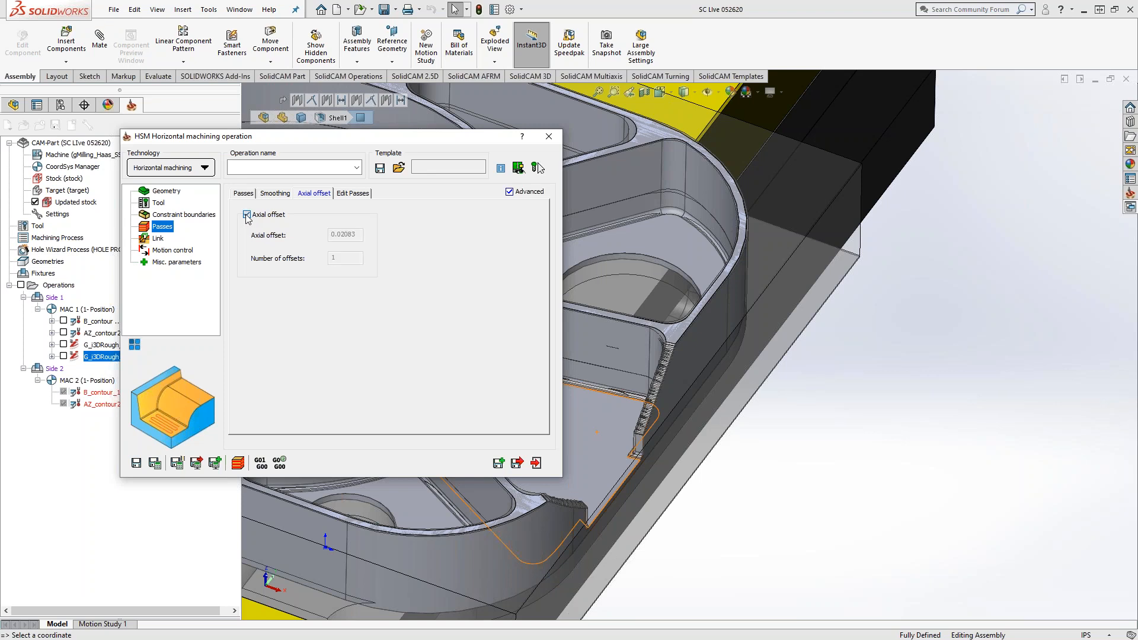
Try Gouge check while linking with a new 3D geometry, and review the operation's target geometry.
click(356, 196)
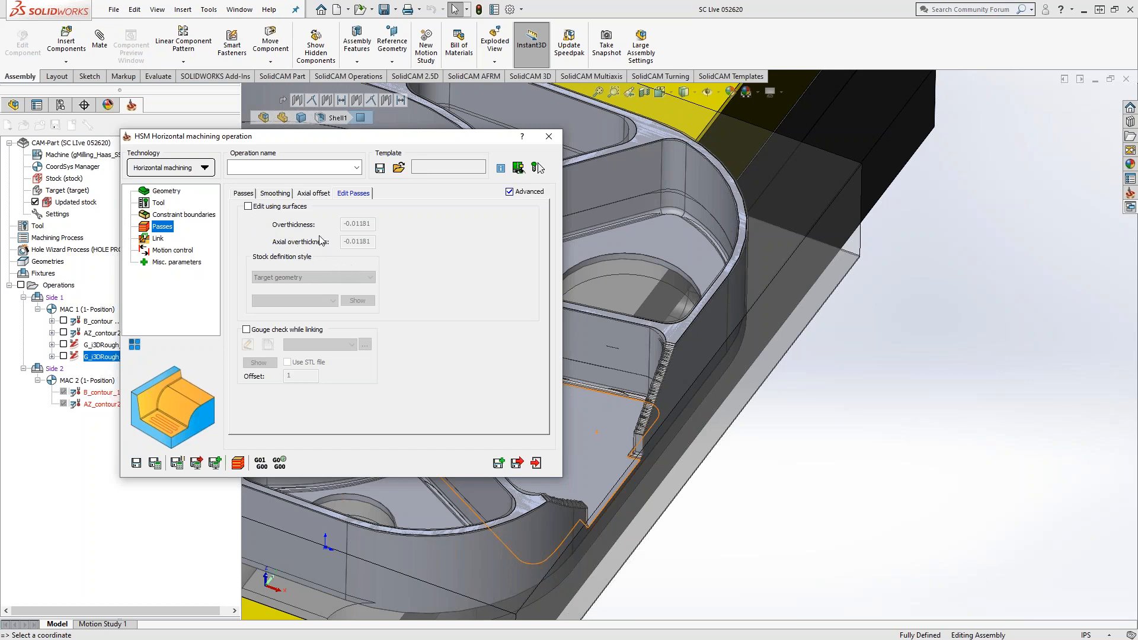
click(247, 329)
click(268, 344)
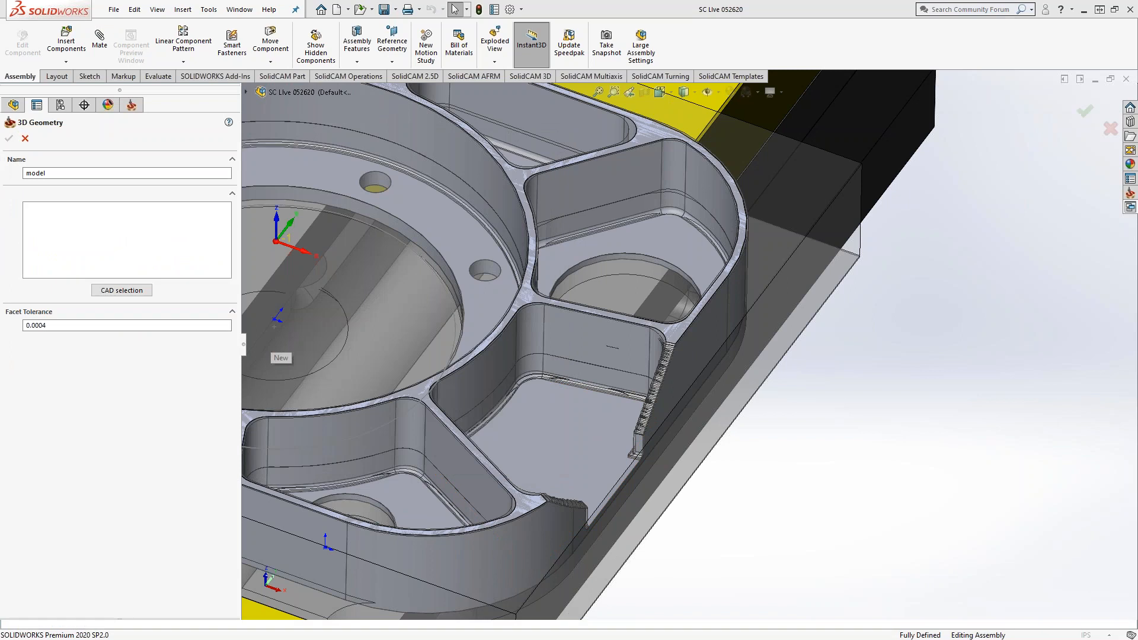
click(25, 139)
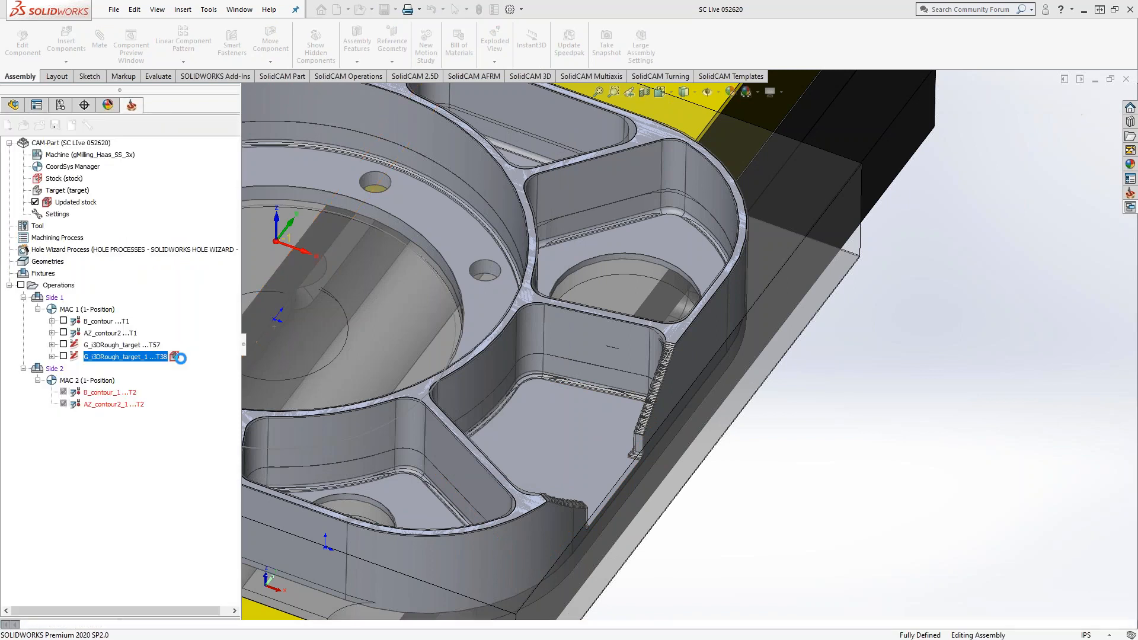
click(247, 330)
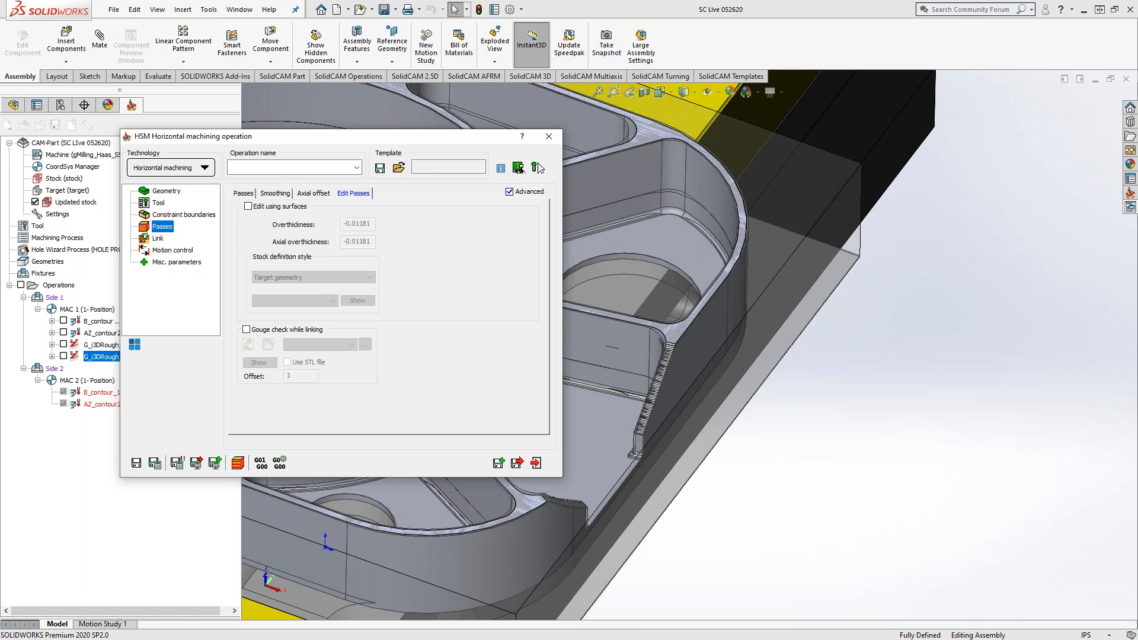
click(164, 194)
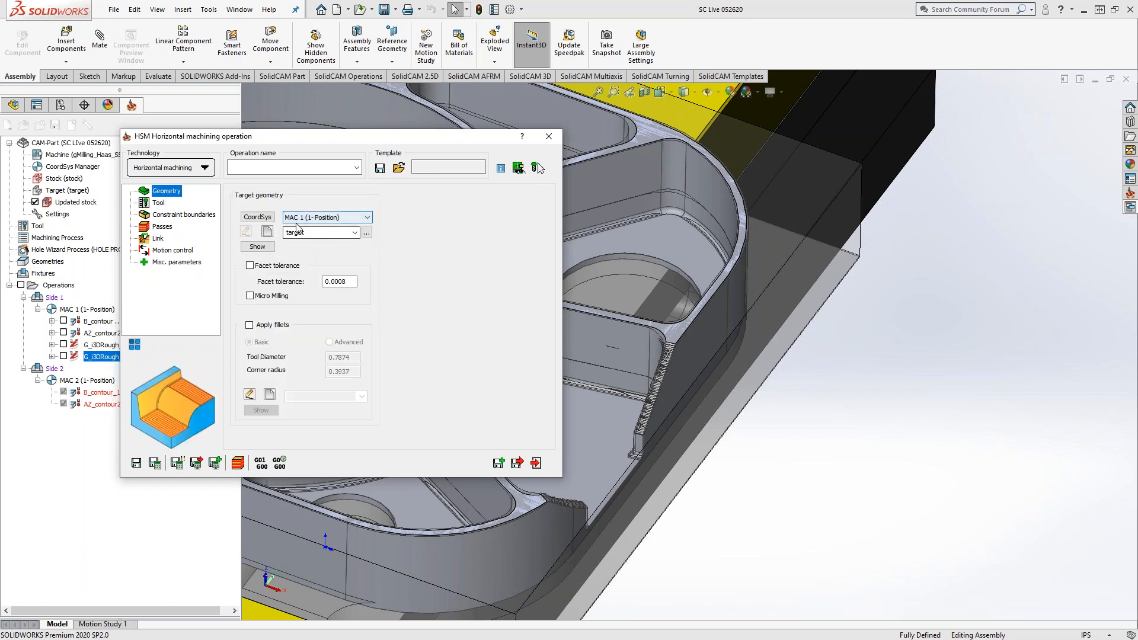
click(166, 228)
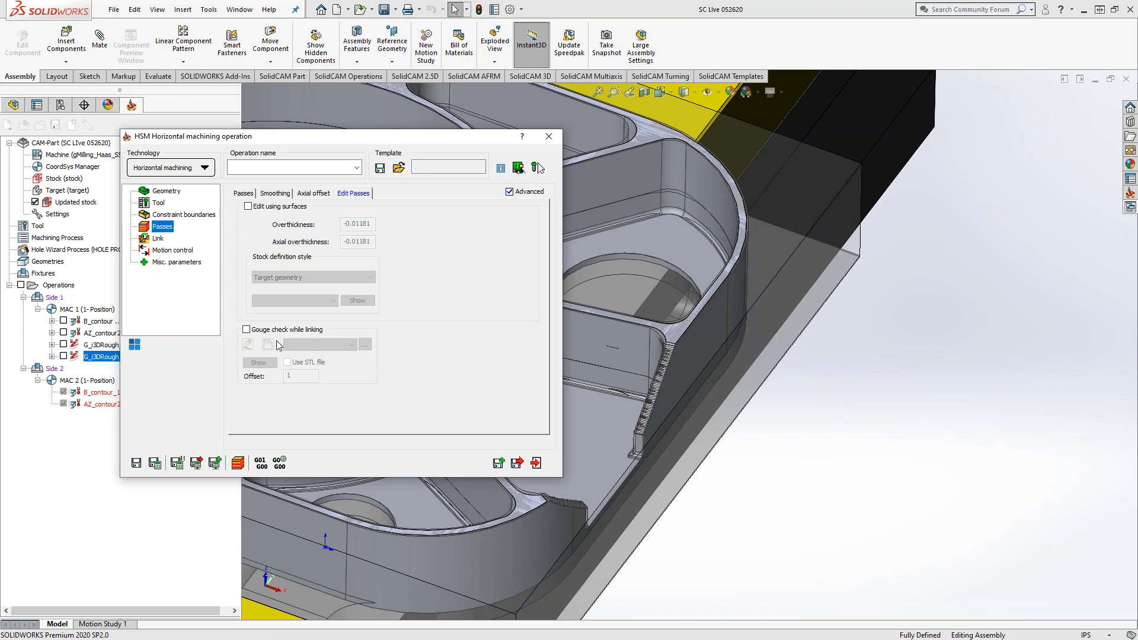
Try the Link by Z-level option in the general linking settings, toggling it on and off.
click(158, 238)
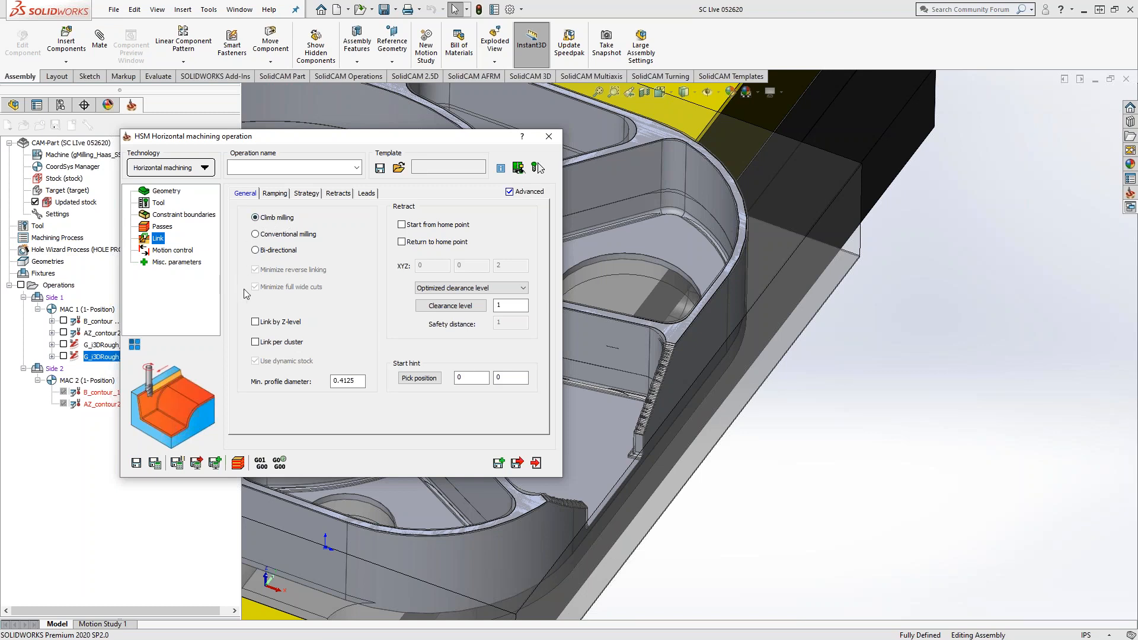
click(256, 322)
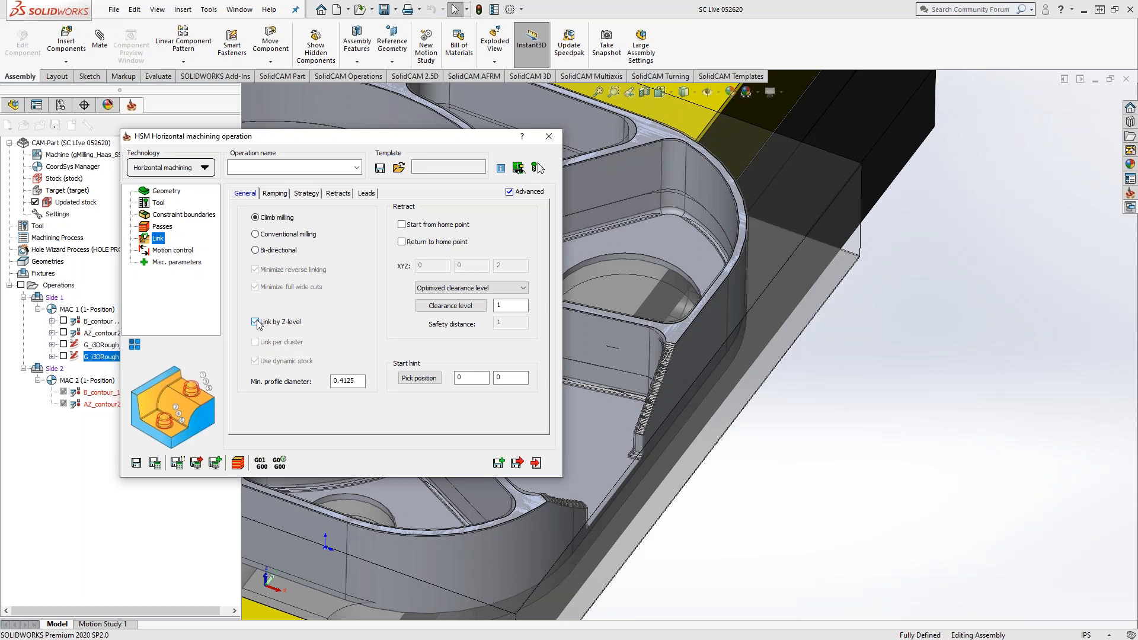
click(256, 321)
click(255, 322)
click(254, 321)
click(255, 325)
click(256, 327)
click(256, 326)
click(256, 324)
Set the ramping method for linking to Plunge ramping.
click(275, 194)
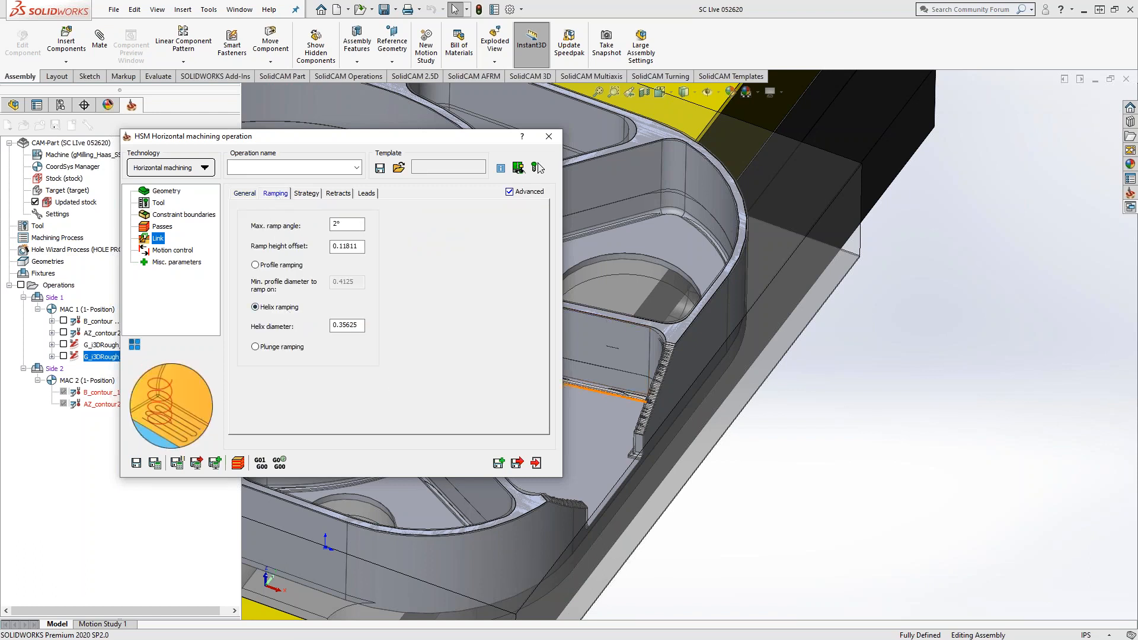
click(256, 349)
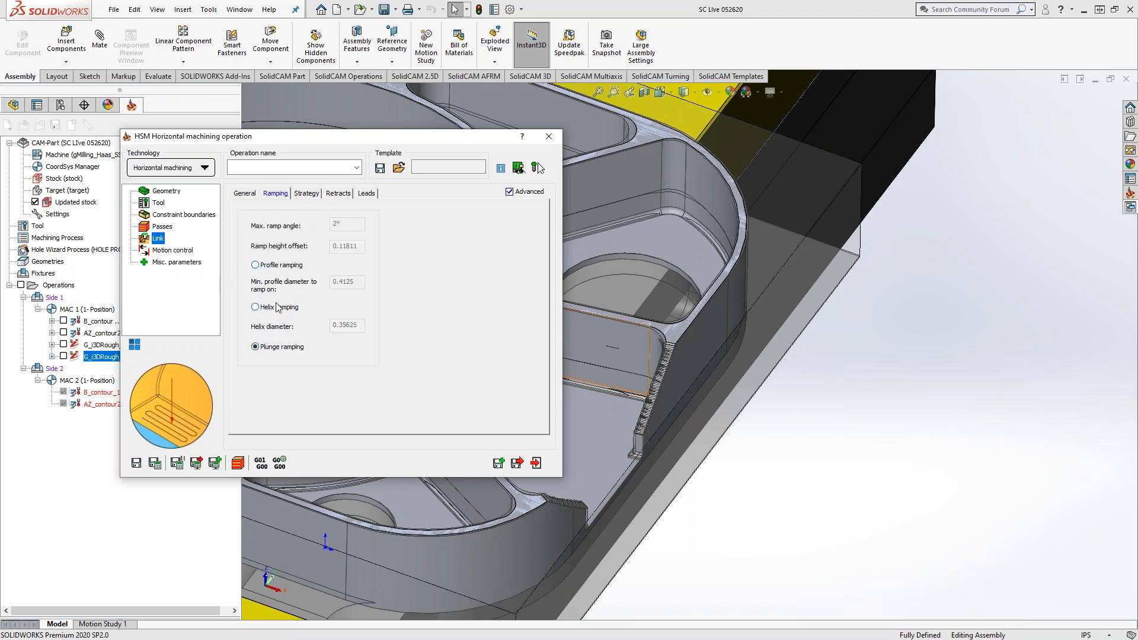
Review the strategy, retracts, leads and general linking settings, and save and calculate the Horizontal machining operation.
click(308, 193)
click(337, 193)
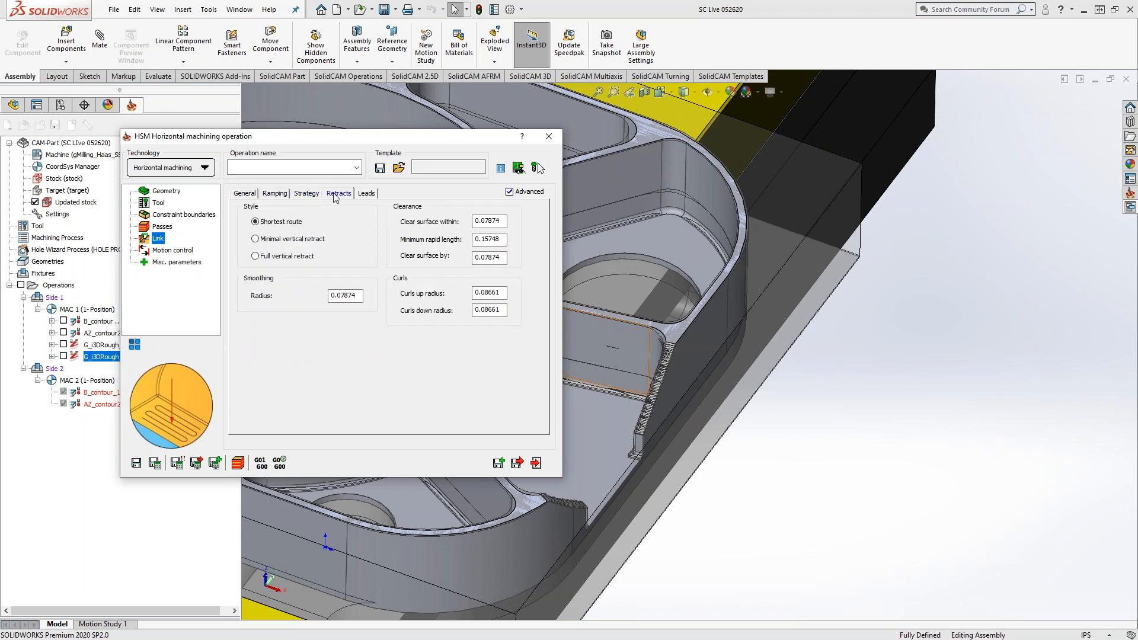
click(302, 193)
click(337, 193)
click(364, 194)
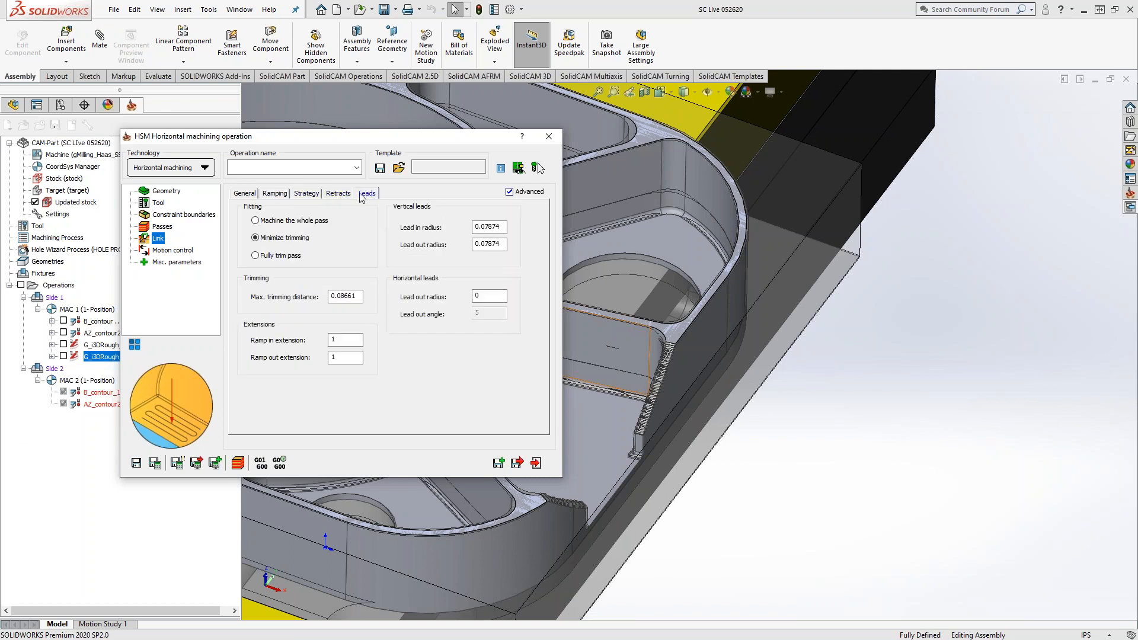
click(243, 194)
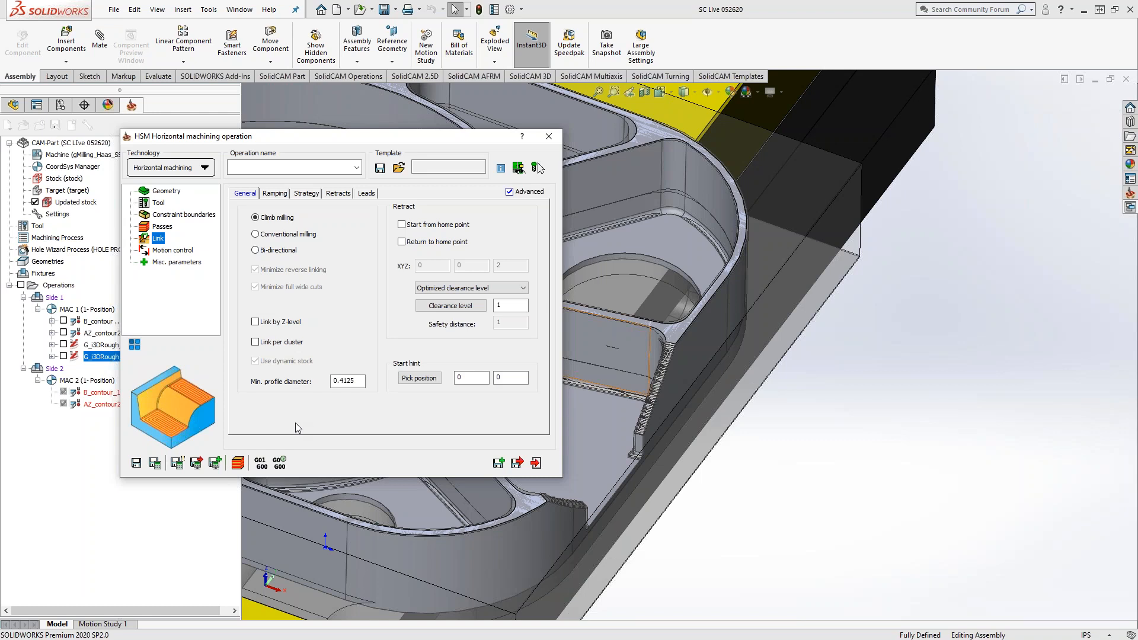
click(155, 463)
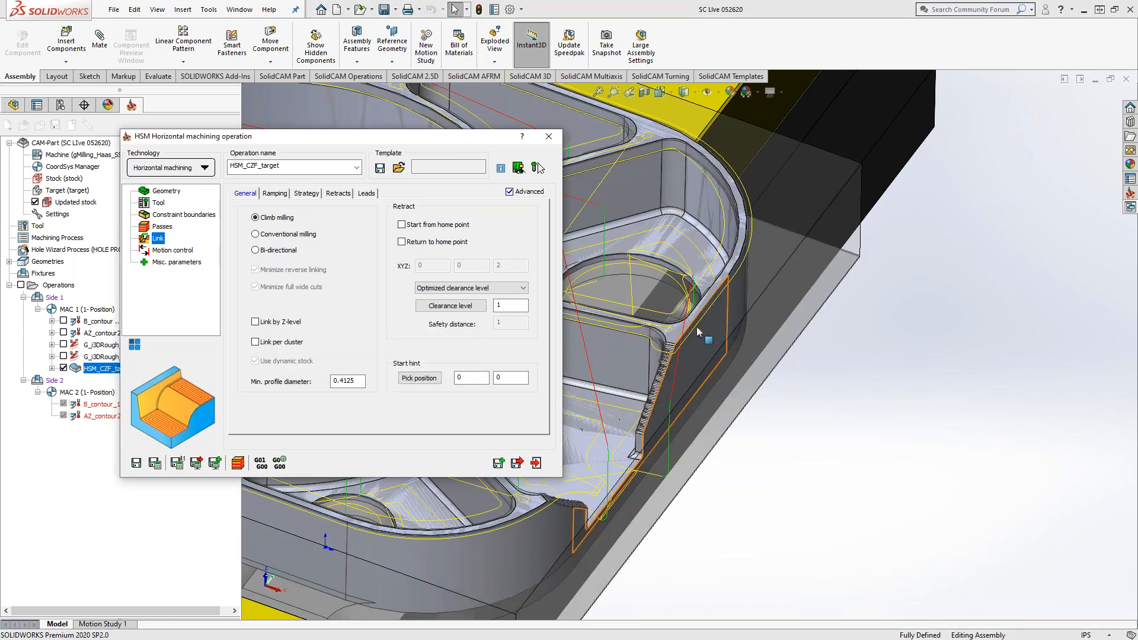
Set the Z-Top delta of the passes limits to -0.005 and recalculate the Horizontal machining operation.
click(168, 230)
click(240, 195)
click(493, 247)
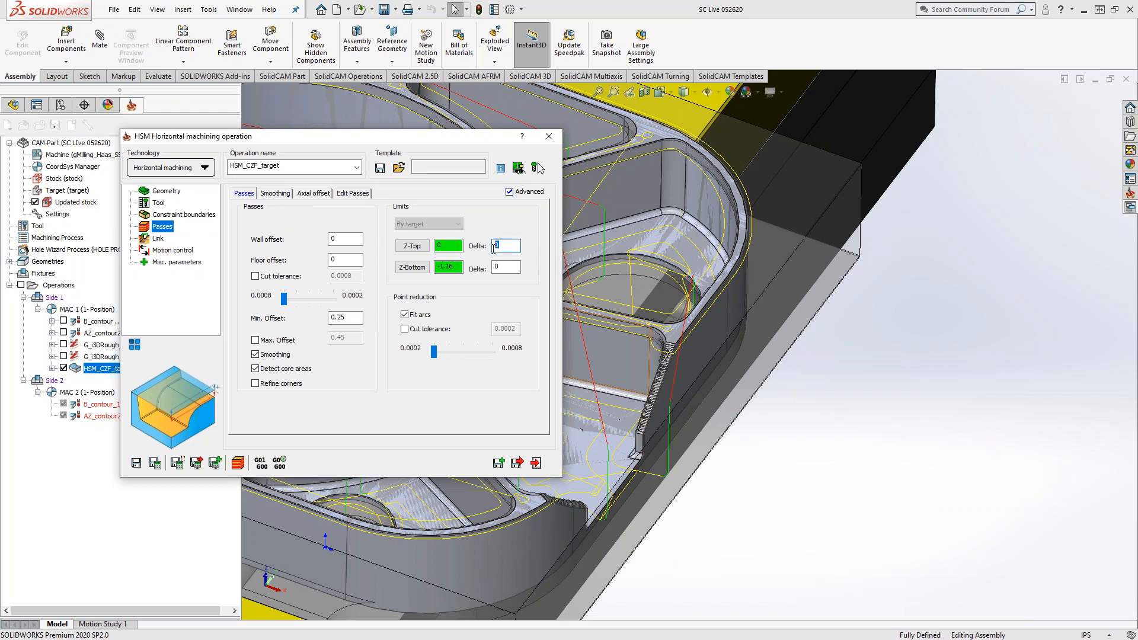
text(-0)
text(.005)
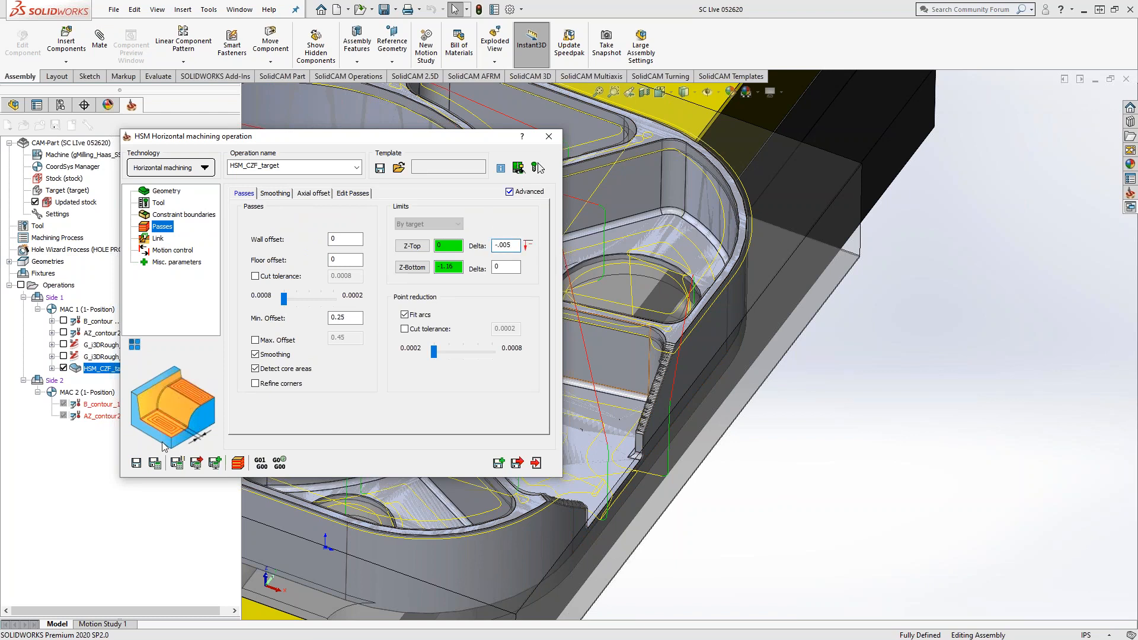
click(154, 463)
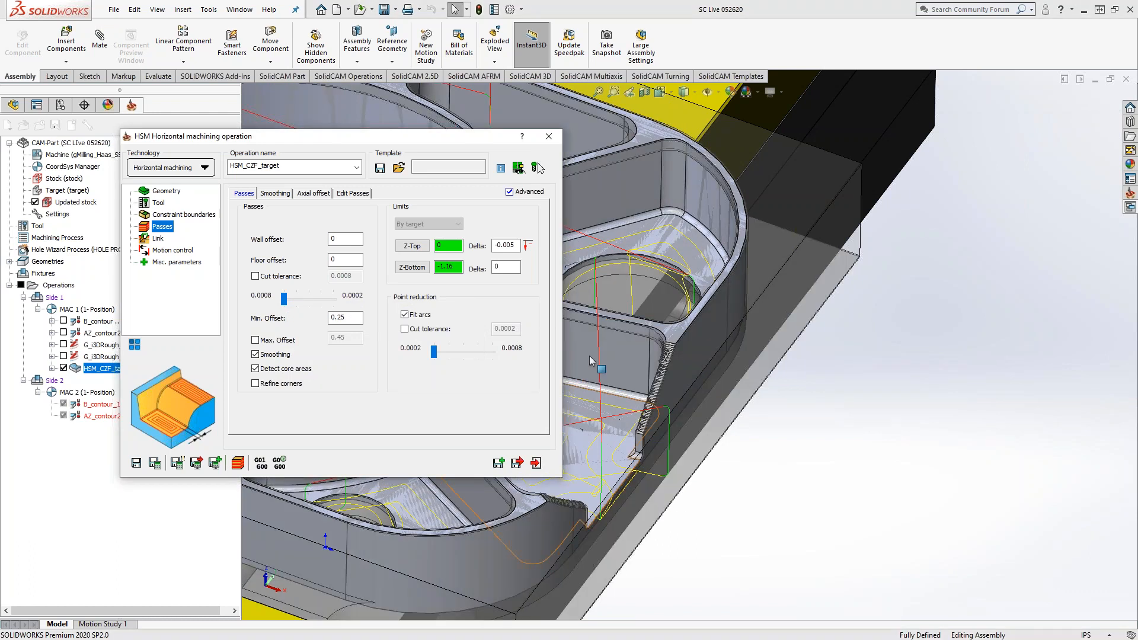
Close the Horizontal machining operation, look over its toolpath on the part, and hide the toolpath.
click(548, 137)
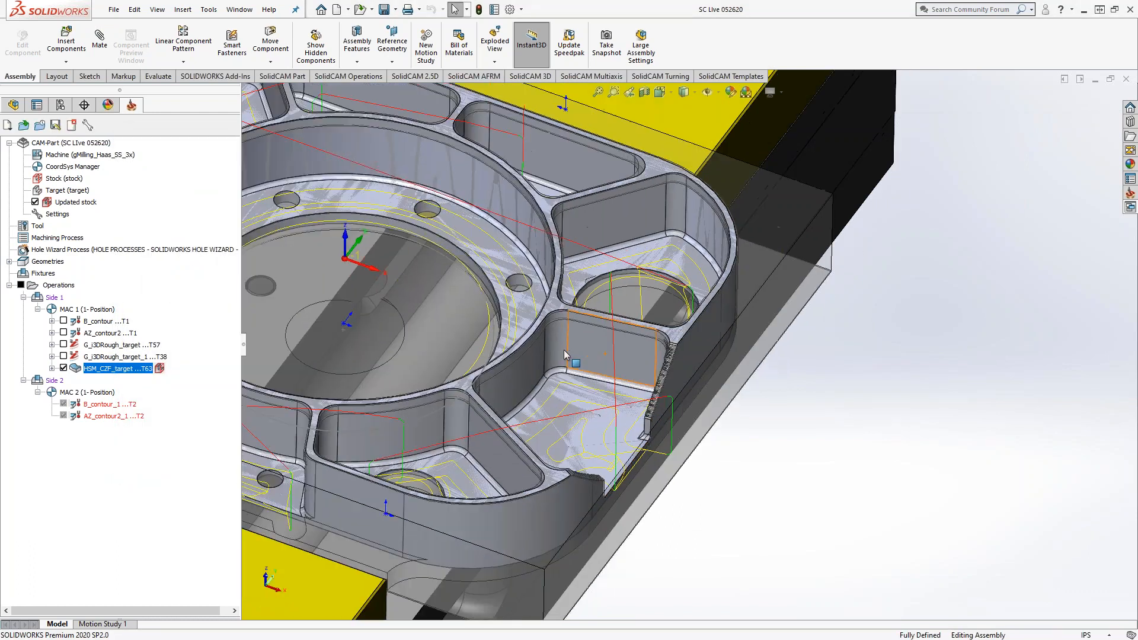
middle_drag(563, 350, 513, 486)
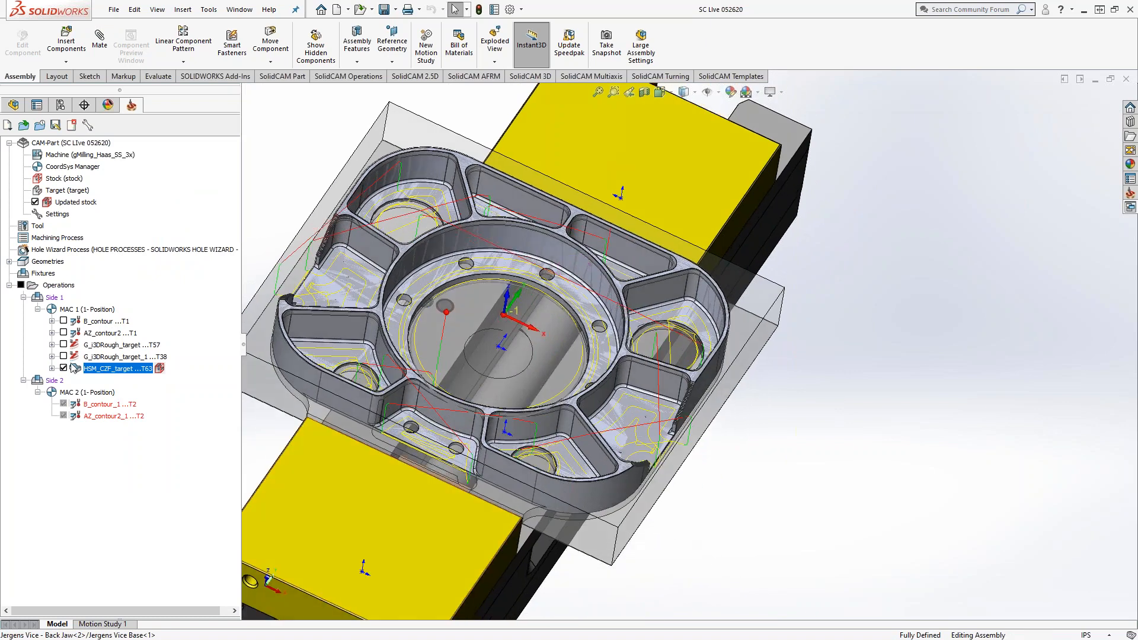
click(63, 368)
Open a new Turbo 3D HSM operation after HSM_CZF_target, examine its available technologies, and close it without saving.
right_click(118, 370)
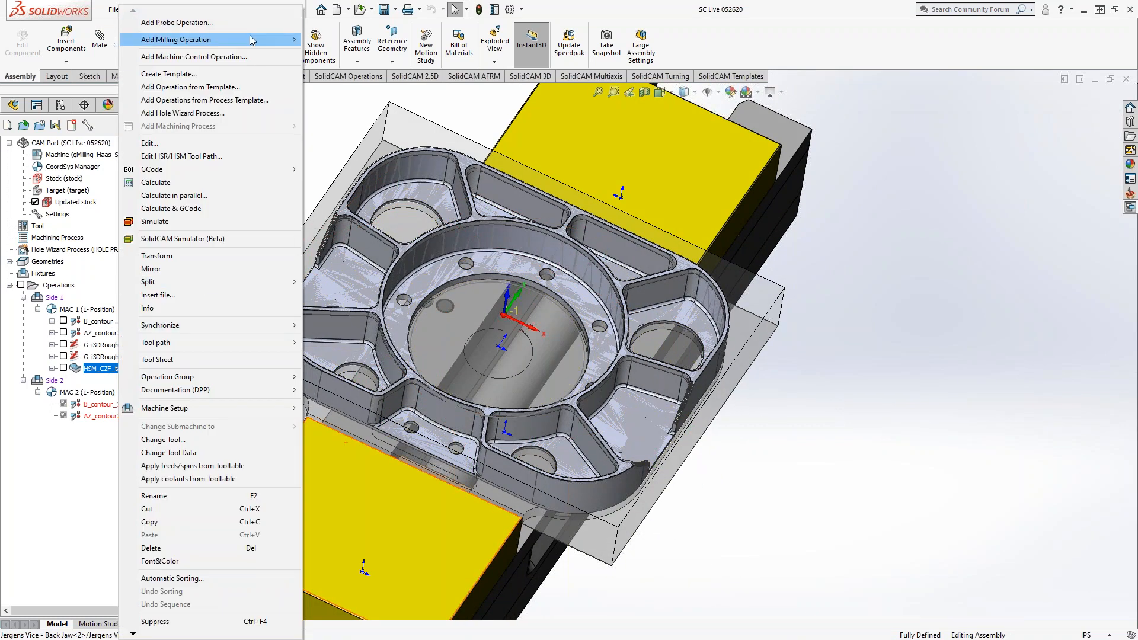
mouse_move(290, 39)
click(345, 343)
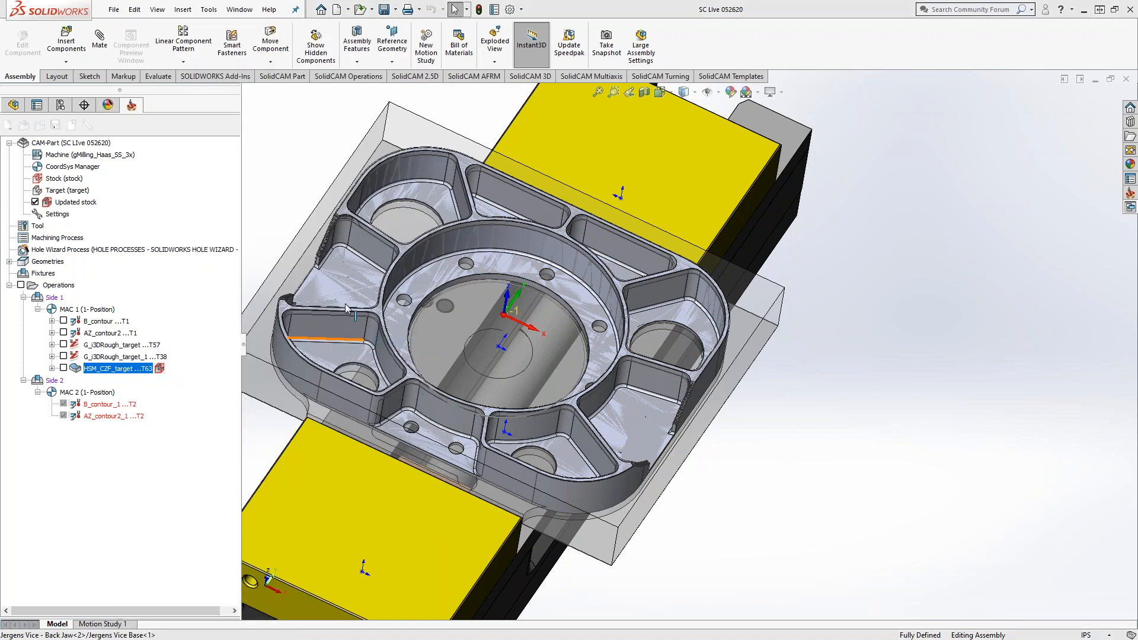
click(219, 175)
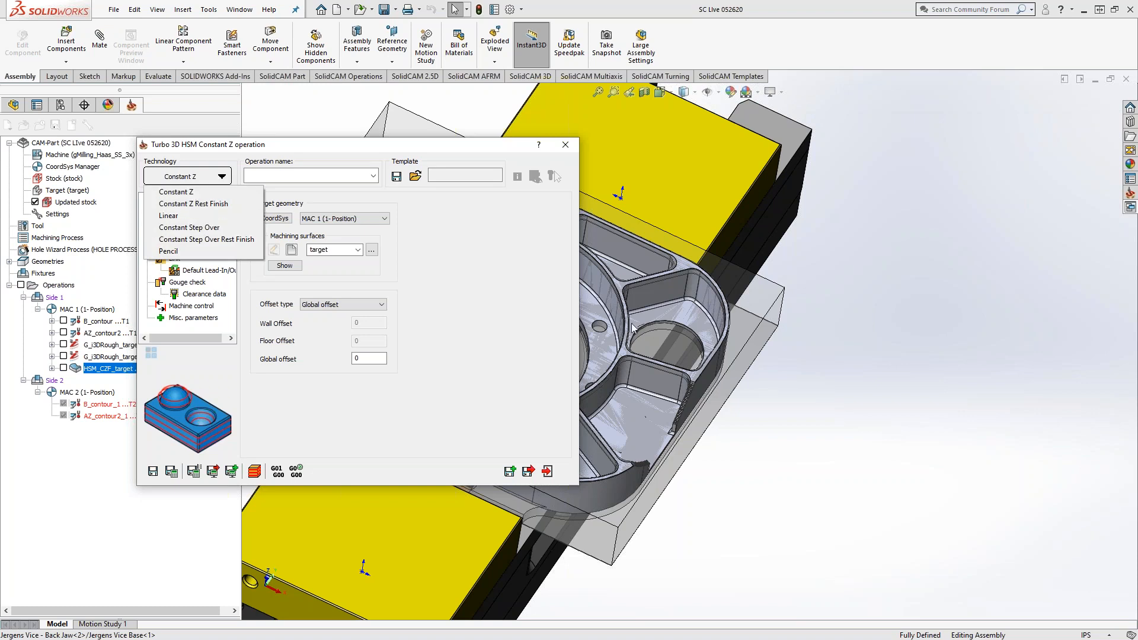
click(489, 279)
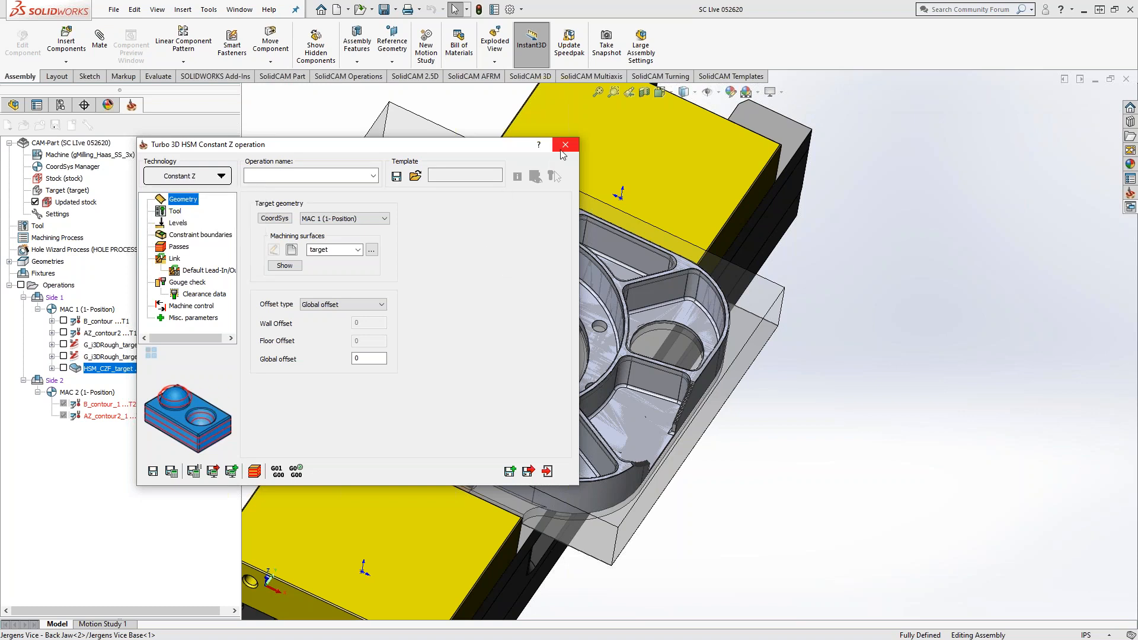
click(210, 177)
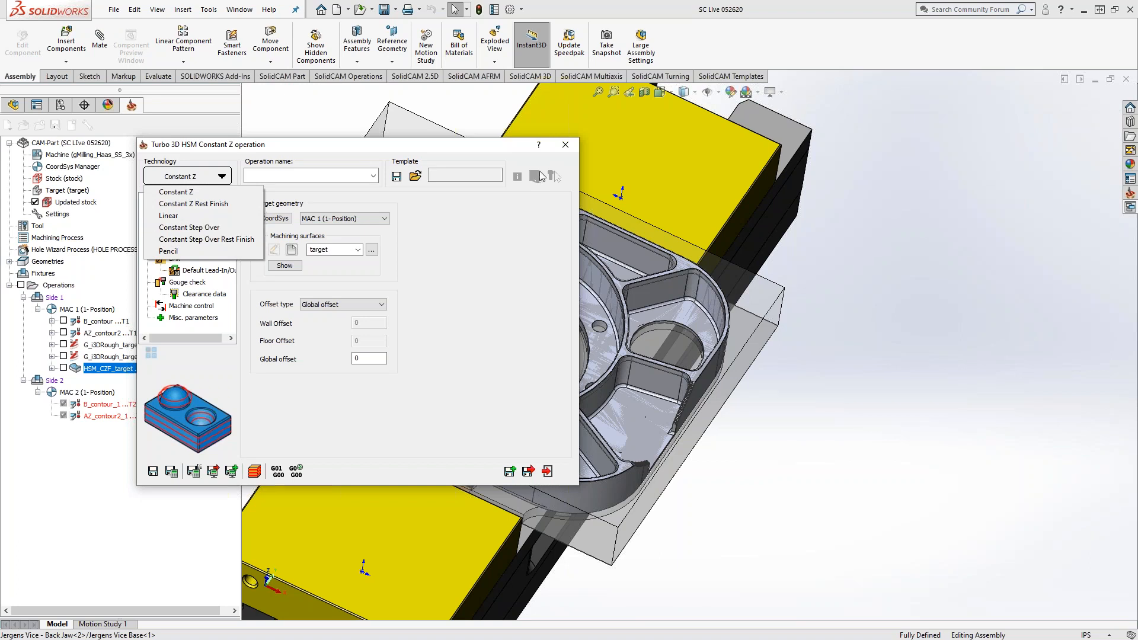
click(565, 145)
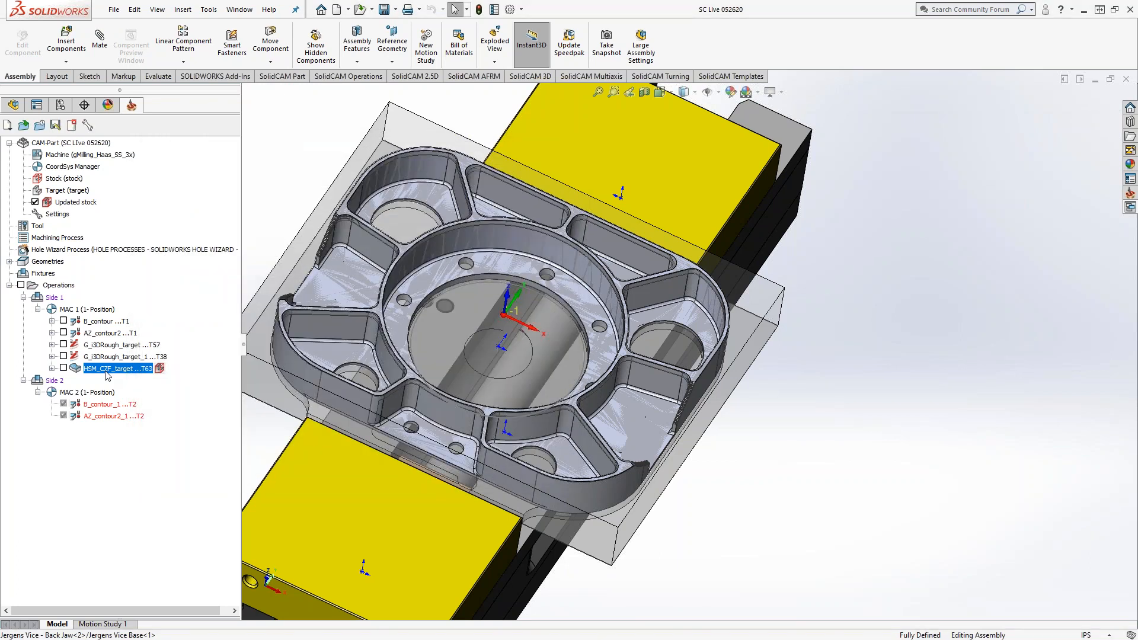
Open another Turbo 3D HSM Constant Z operation, review its gouge check, link, geometry, tool and passes settings, and close it unsaved.
right_click(106, 372)
mouse_move(218, 39)
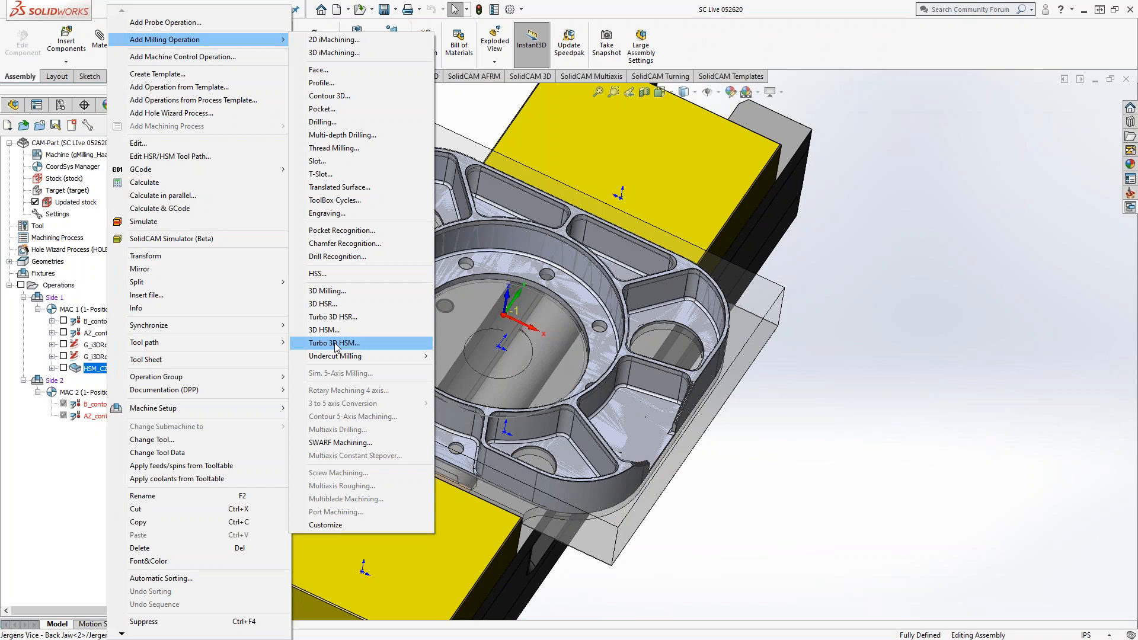
click(336, 343)
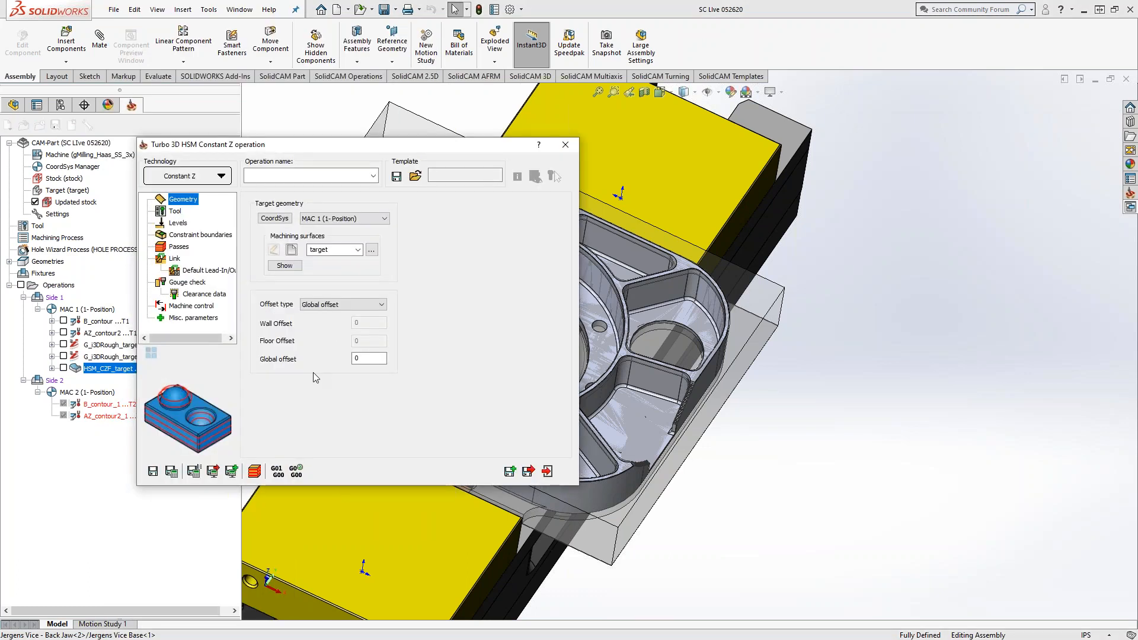
click(177, 283)
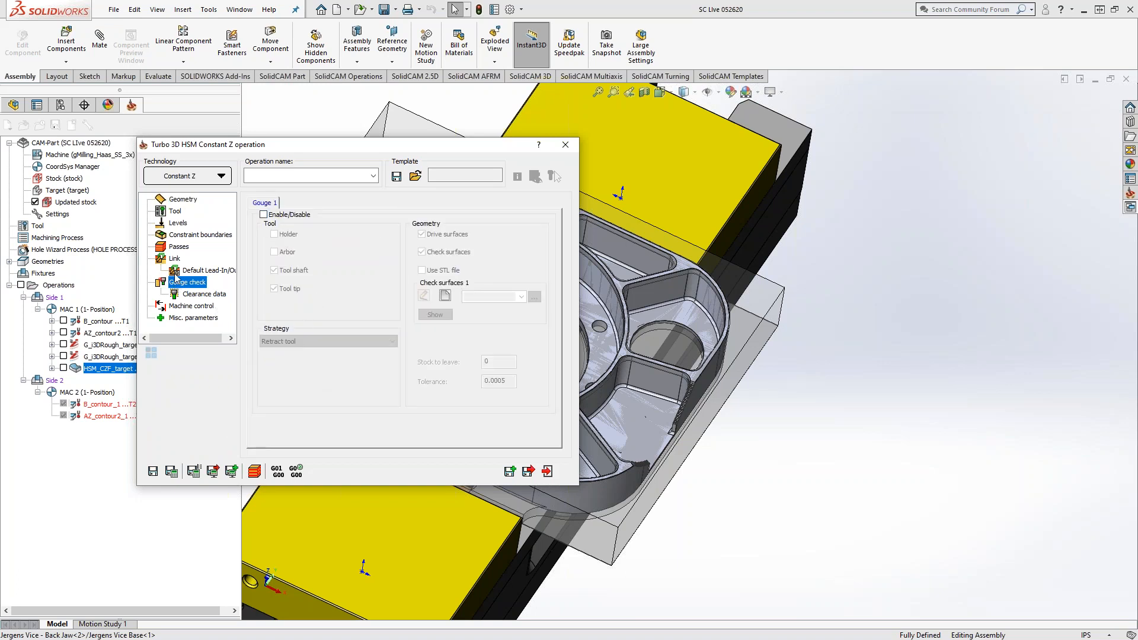
click(174, 259)
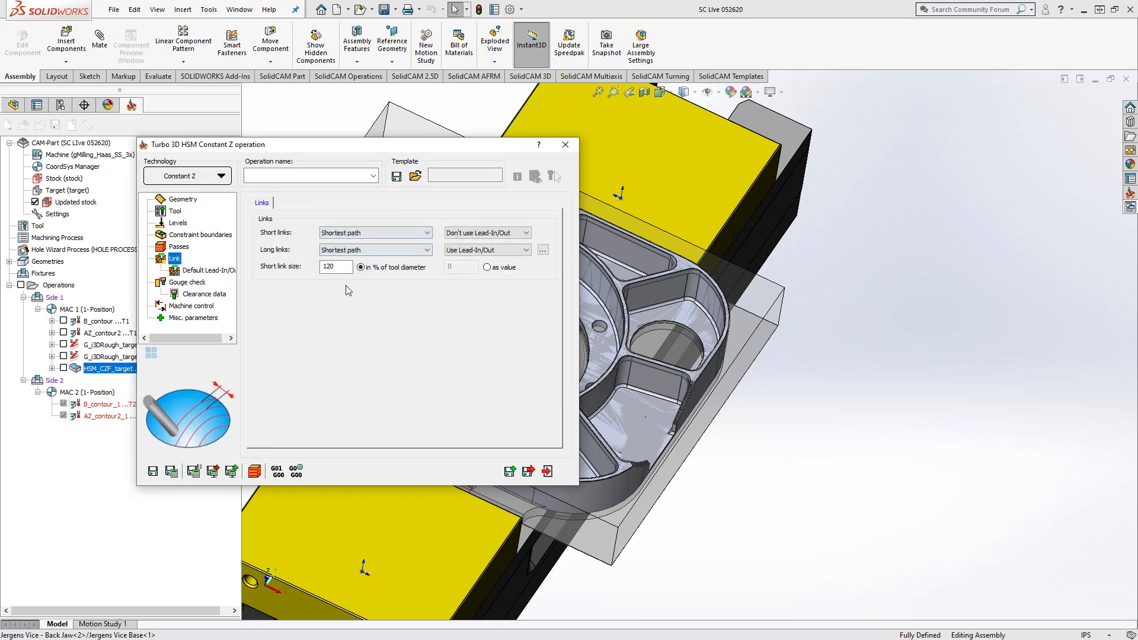
click(182, 201)
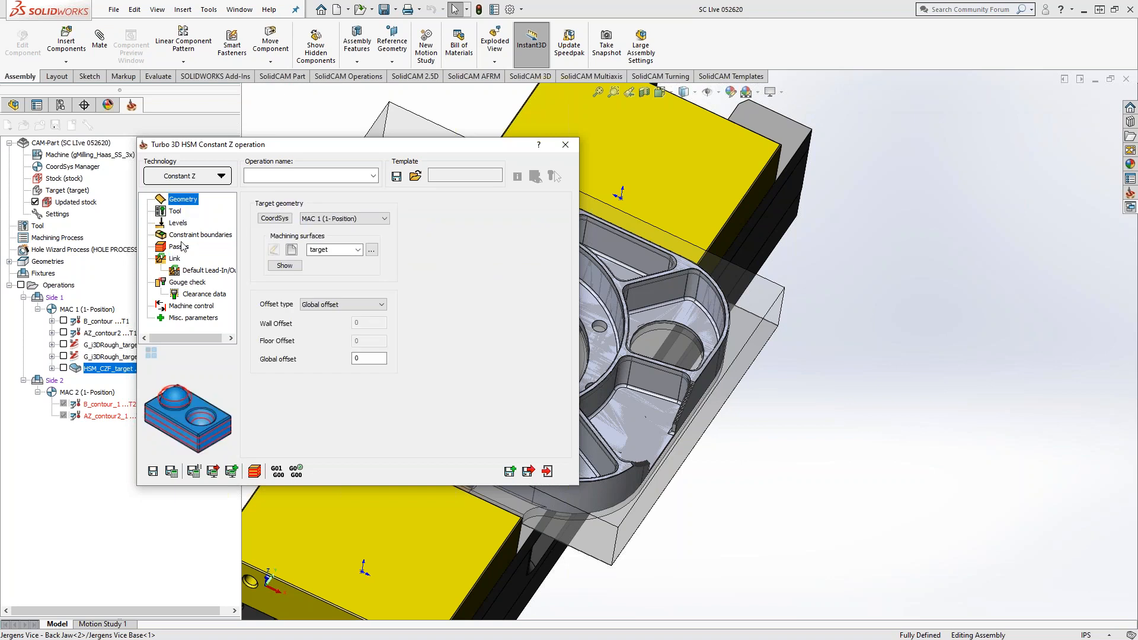
click(181, 283)
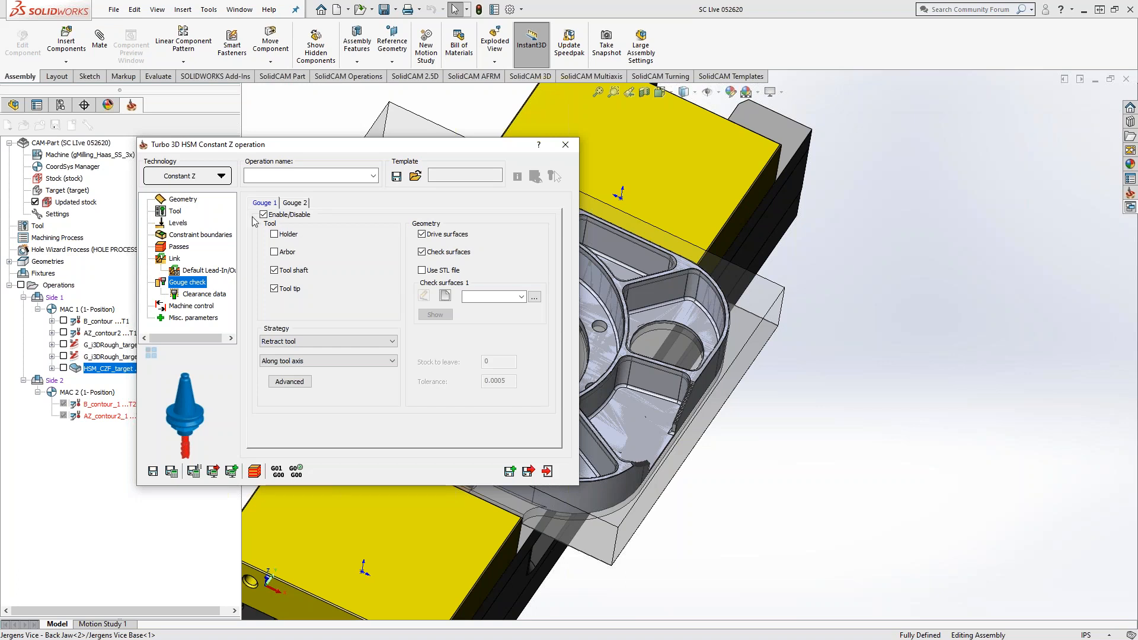
click(189, 202)
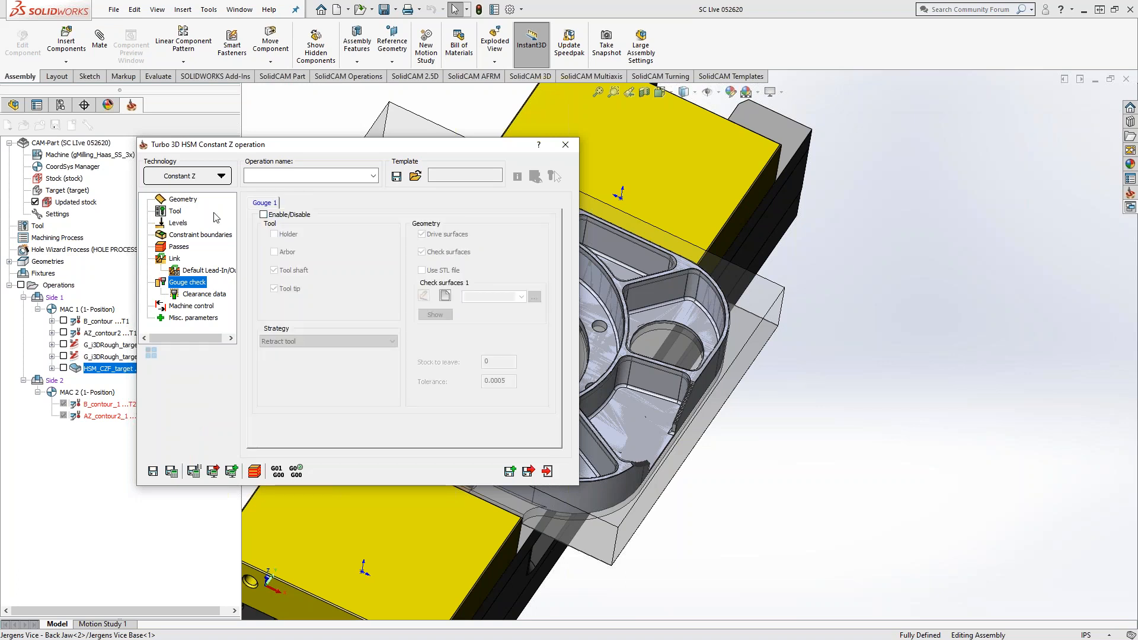
click(178, 211)
click(186, 235)
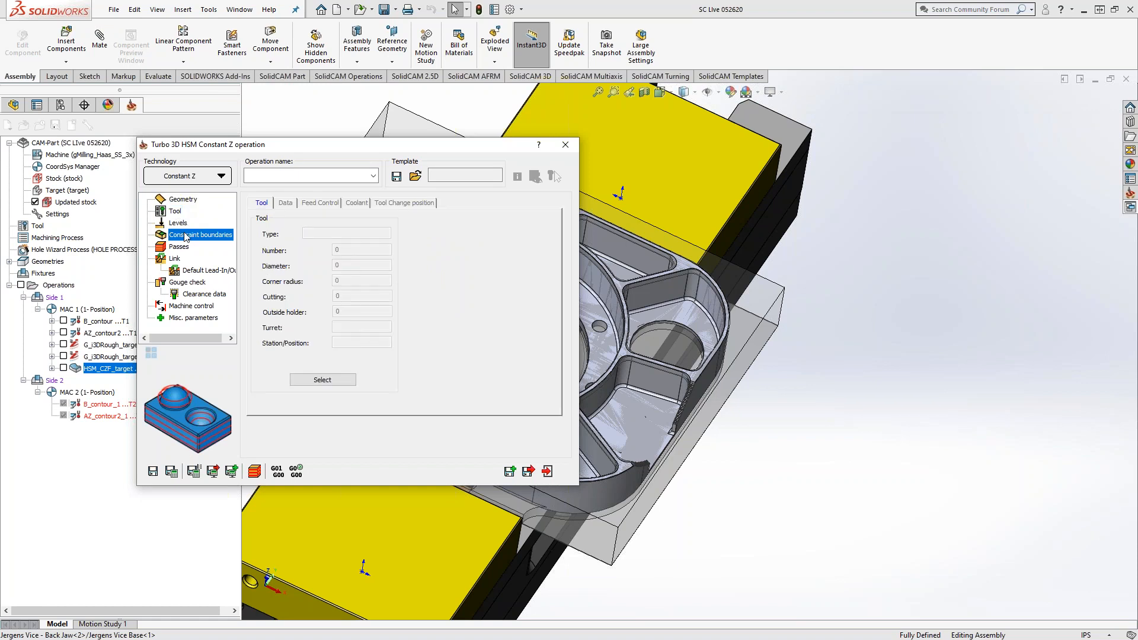
click(179, 248)
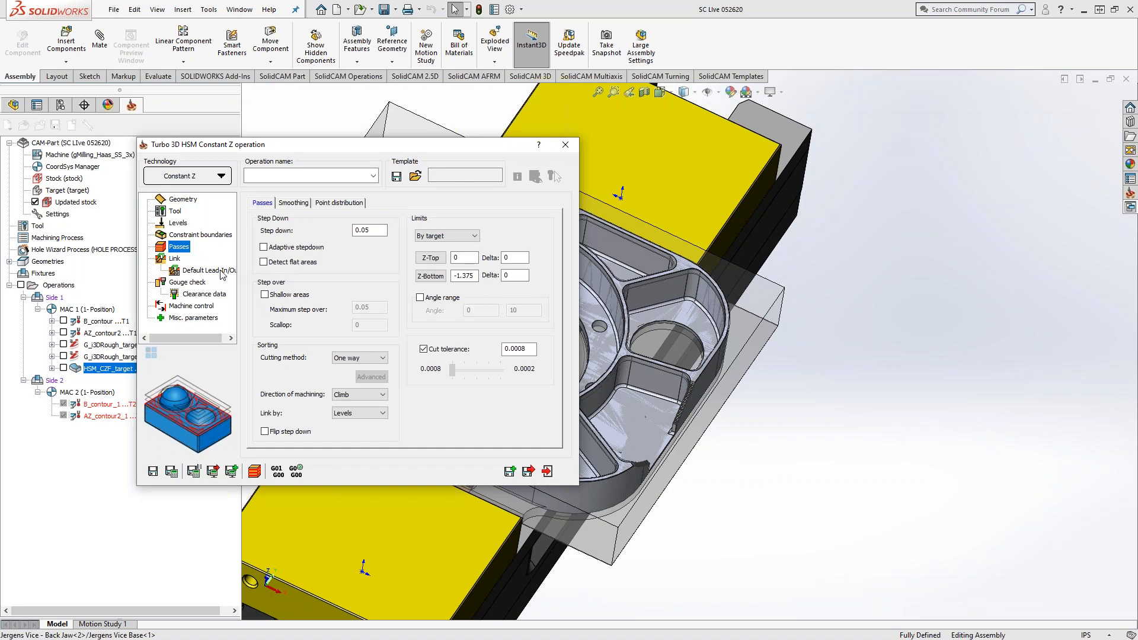
click(565, 144)
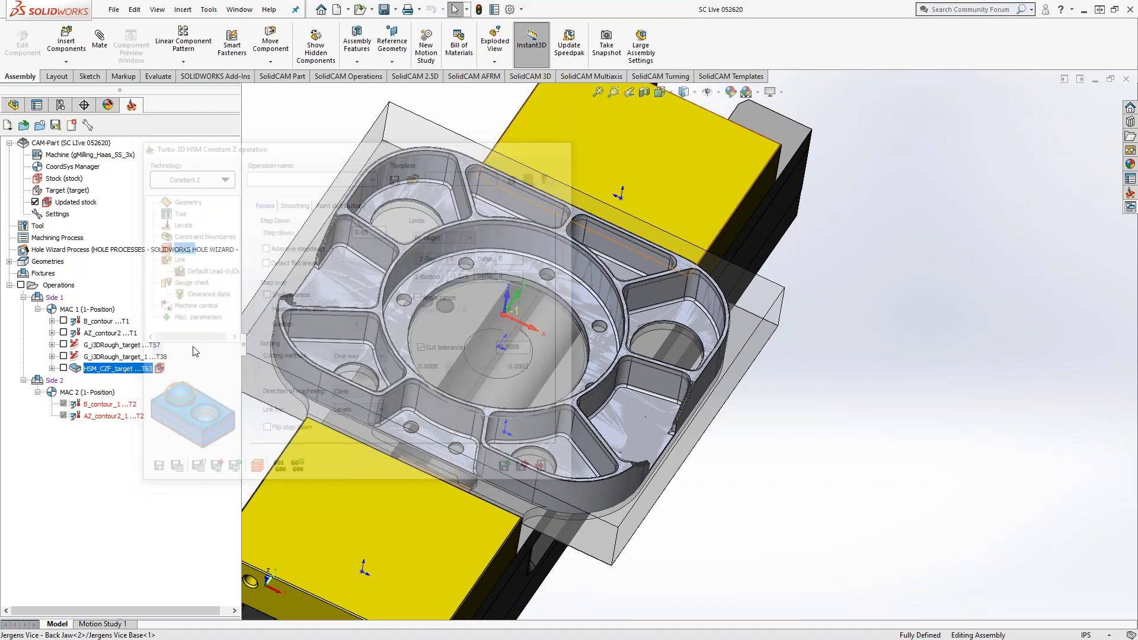
Open a new Turbo 3D HSR operation, review the surfaces and offsets of its target geometry, and close it without saving.
right_click(102, 372)
mouse_move(242, 39)
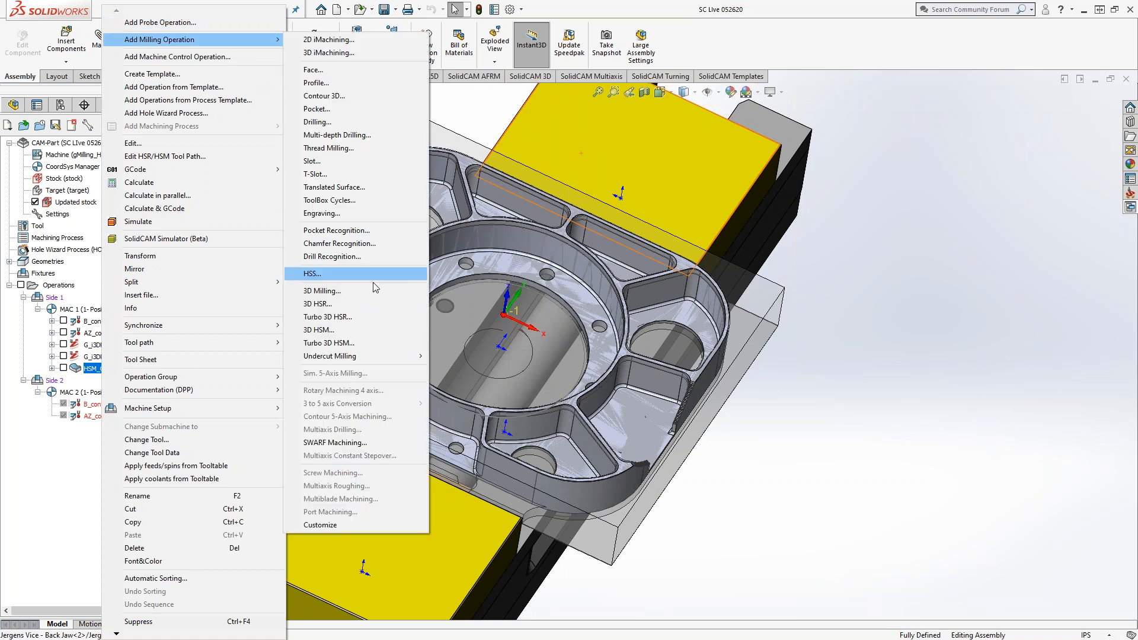
click(327, 316)
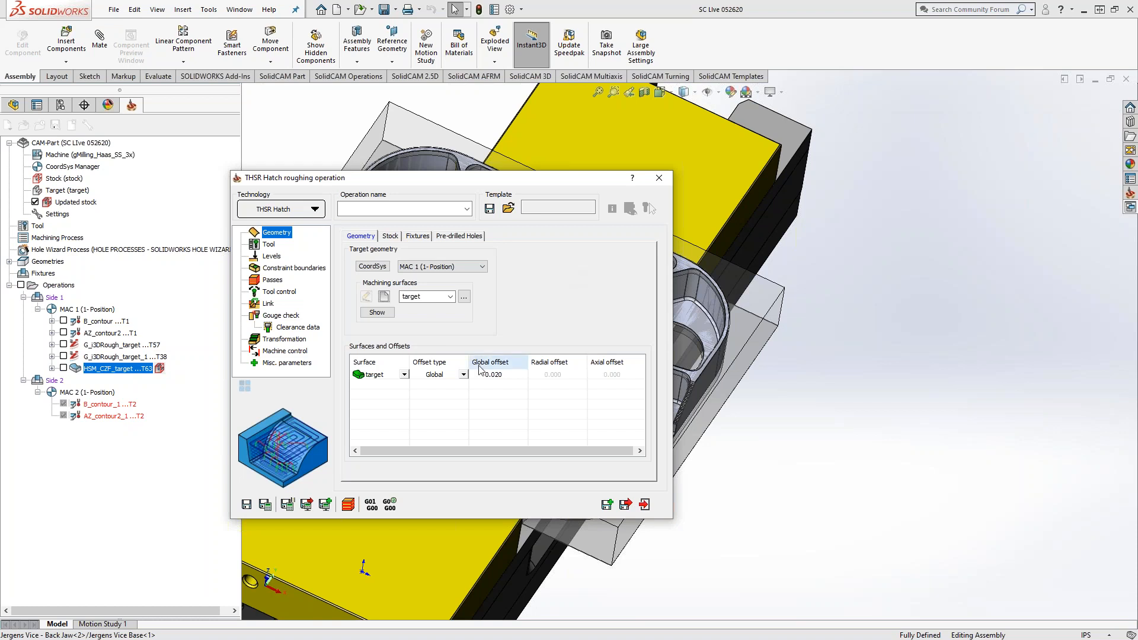
click(406, 376)
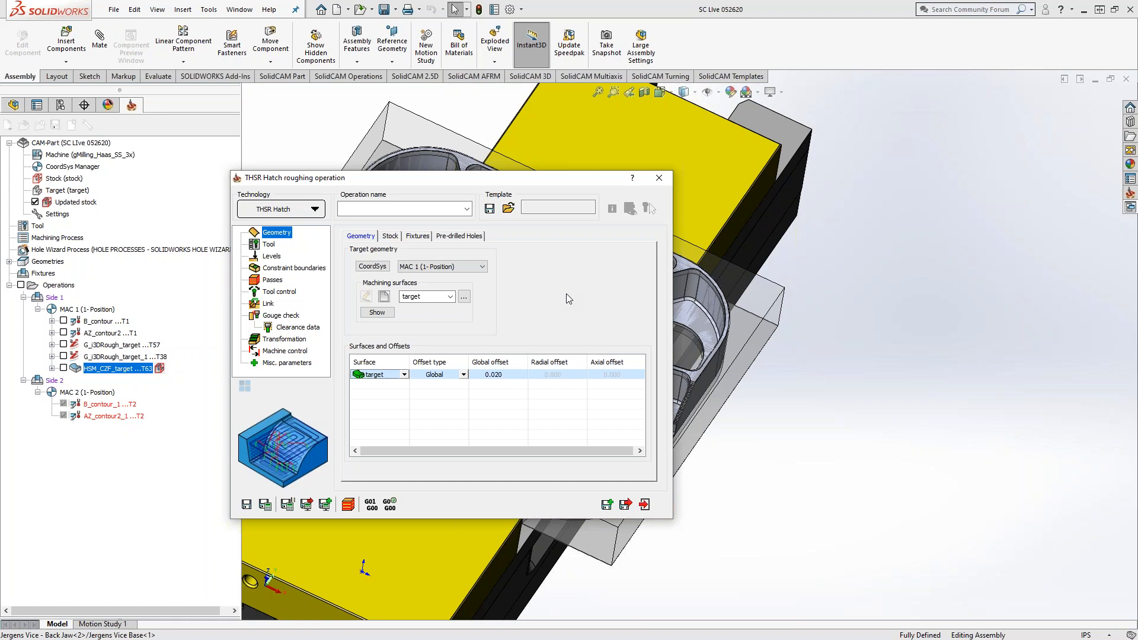
click(659, 178)
Examine the floor and fillets of the part's open corner pocket with the updated stock shown.
middle_drag(862, 474, 827, 457)
key(Escape)
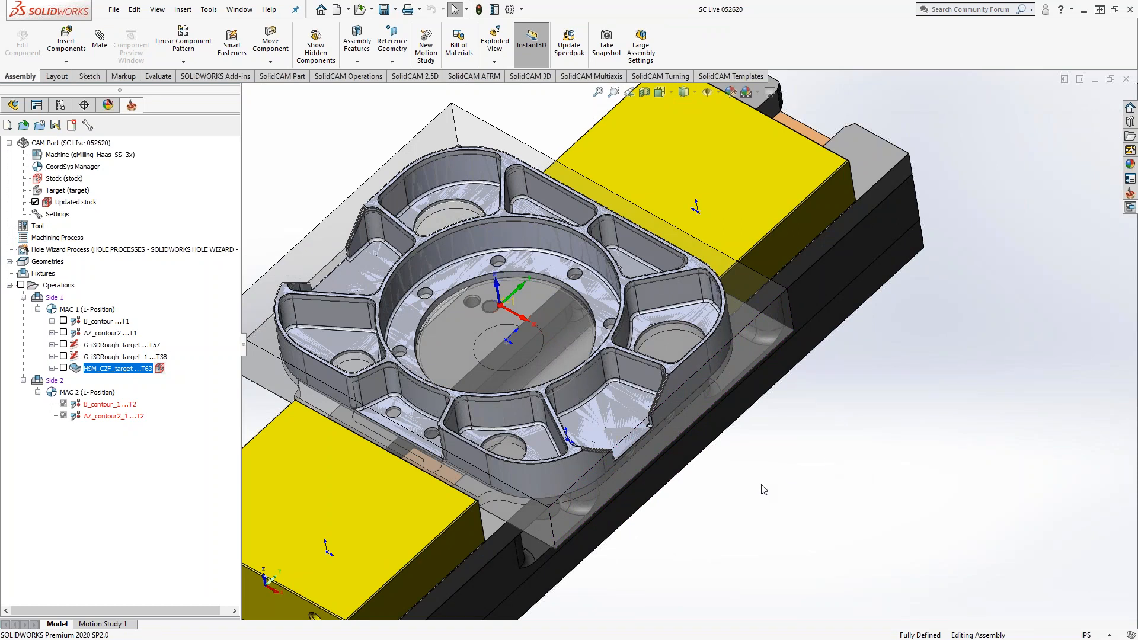
scroll(626, 415, down, 4)
scroll(612, 308, down, 3)
mouse_move(612, 308)
middle_down()
mouse_move(673, 271)
mouse_move(607, 371)
mouse_move(619, 305)
middle_up()
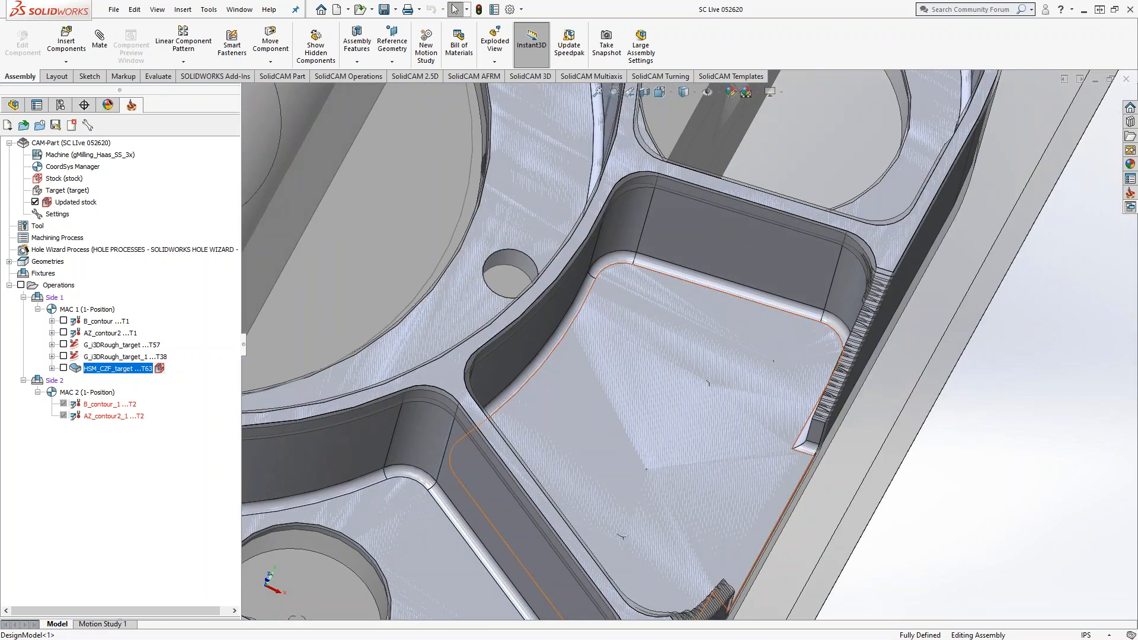
middle_drag(619, 305, 648, 322)
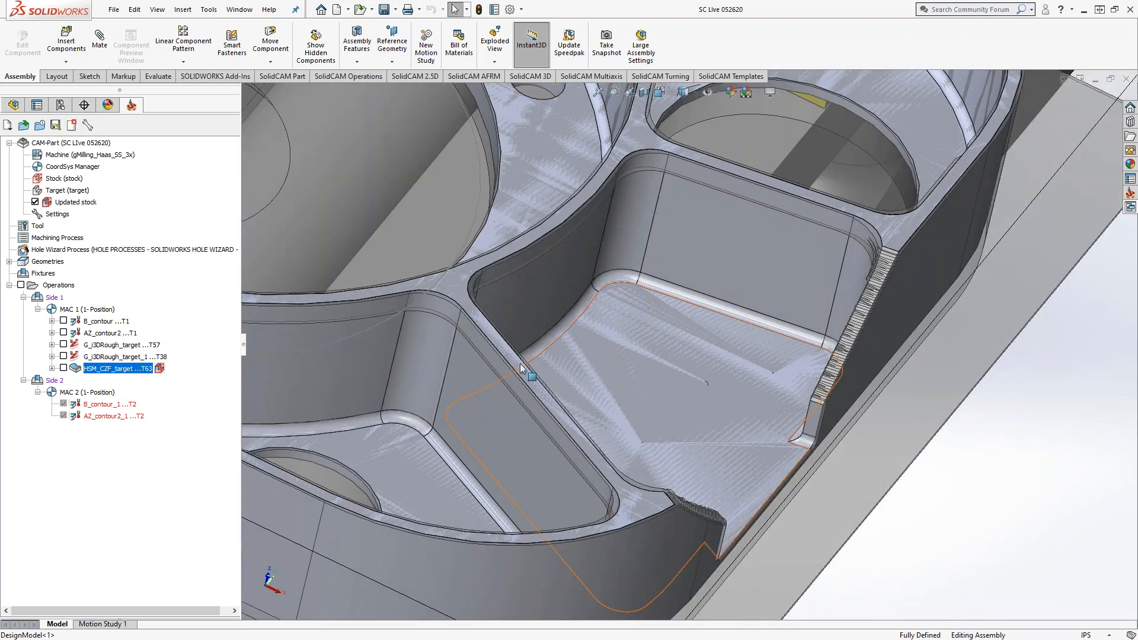
click(160, 368)
click(149, 510)
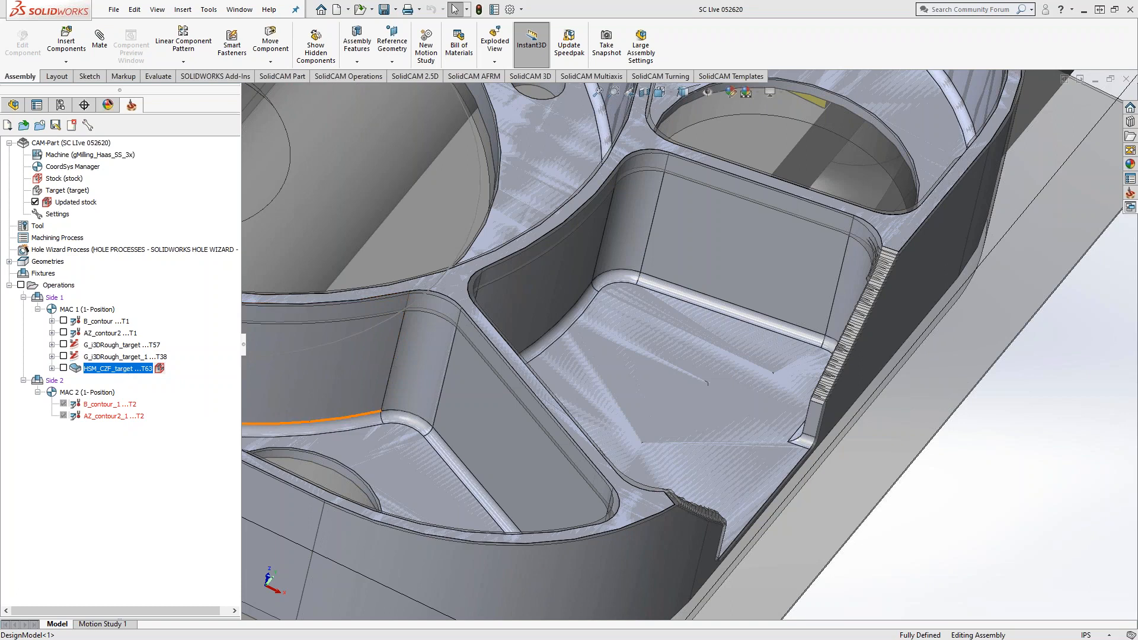
Examine the open corner pocket's bottom corners and slanted wall edge up close, and return to the whole assembly.
scroll(772, 379, up, 10)
middle_drag(768, 375, 729, 379)
scroll(724, 343, down, 15)
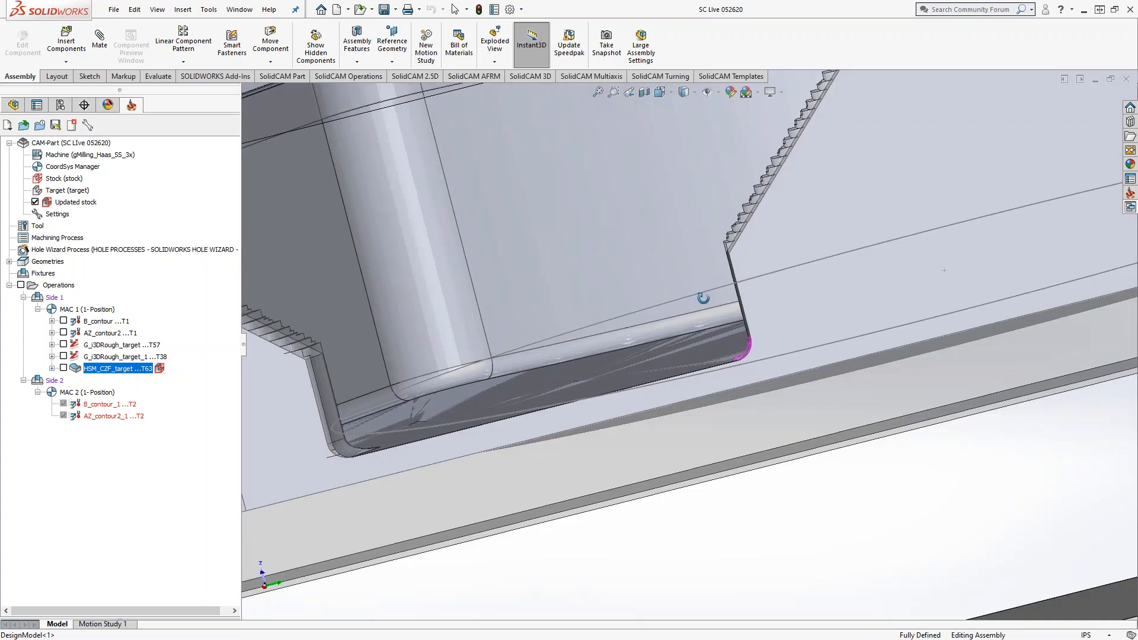
middle_drag(703, 298, 800, 314)
scroll(777, 242, up, 6)
scroll(765, 241, down, 3)
scroll(764, 240, down, 3)
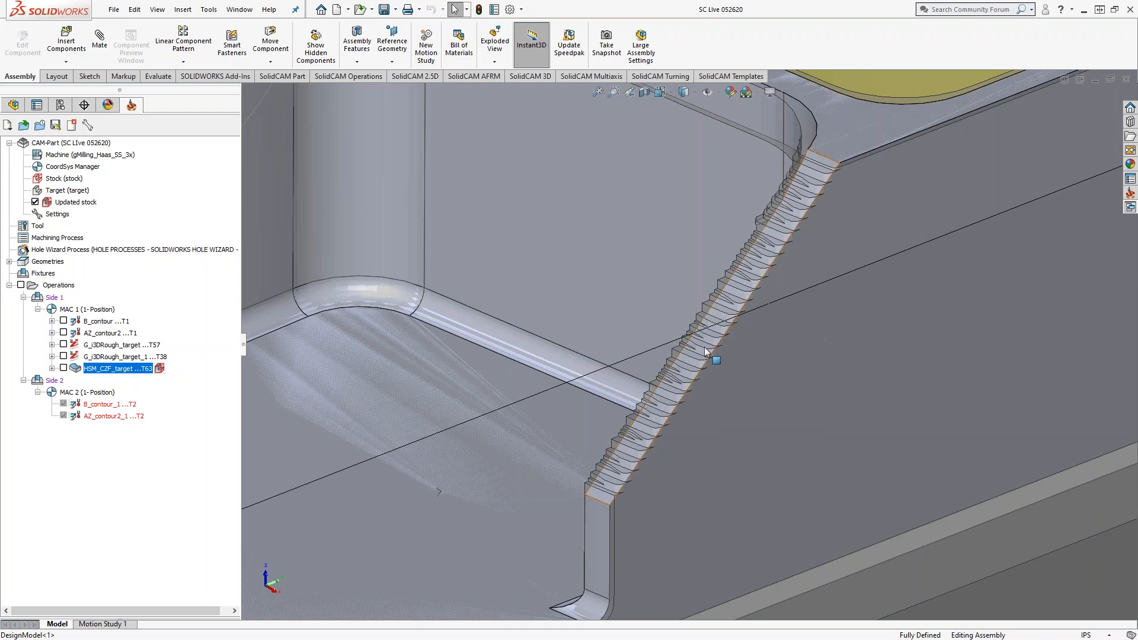
key(f)
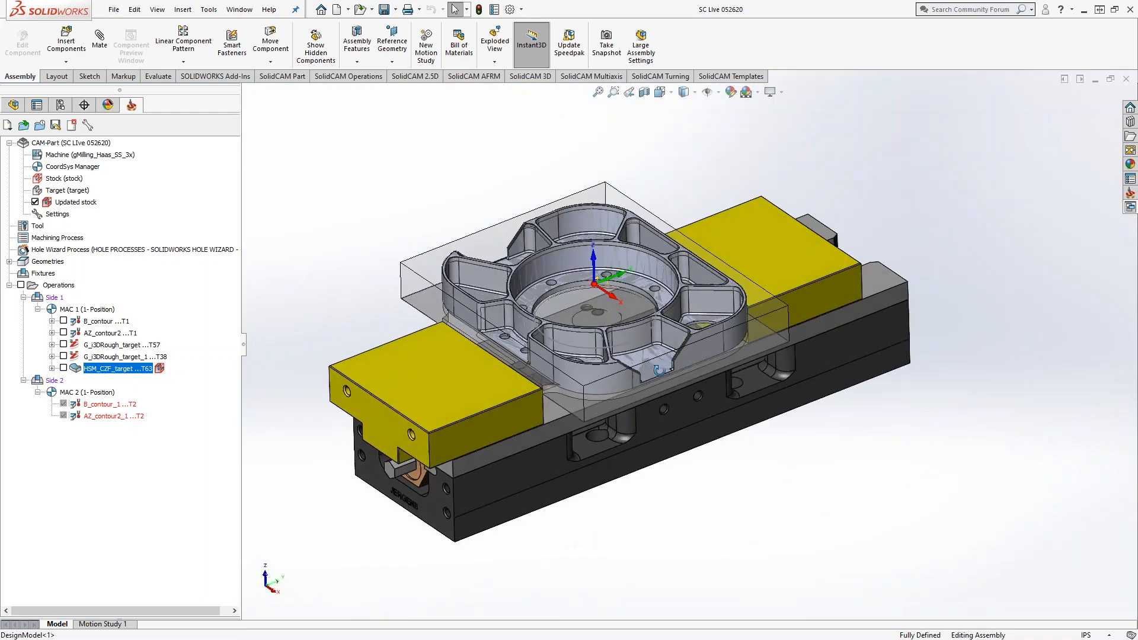
Open the HSM_CZF_target operation, review its geometry and passes settings, and close it.
middle_drag(627, 344, 723, 318)
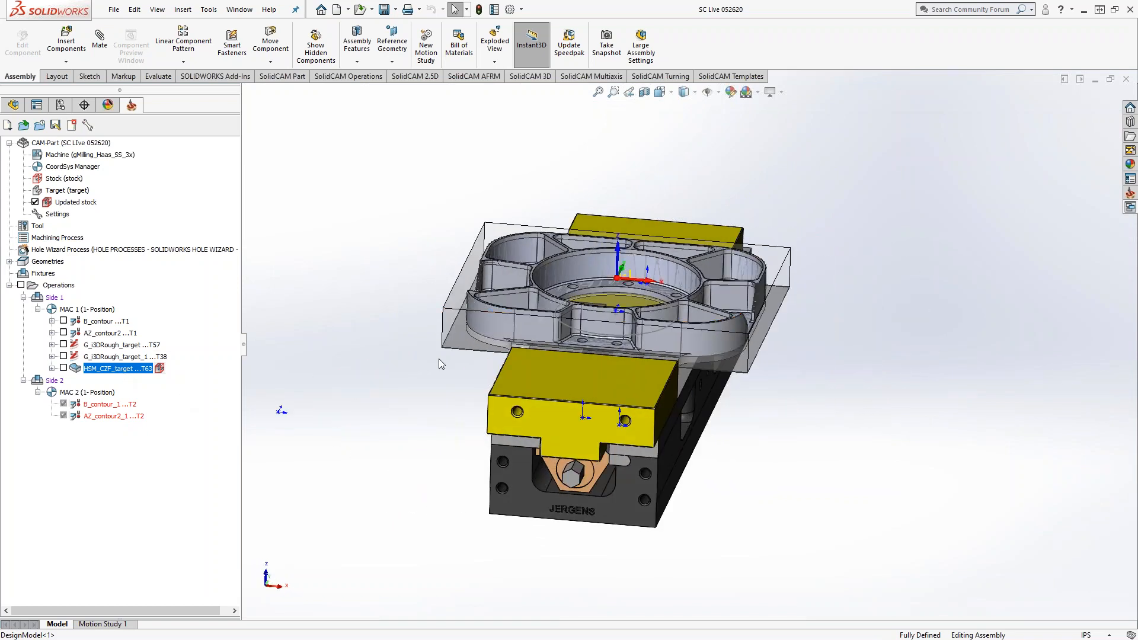
middle_drag(782, 419, 756, 437)
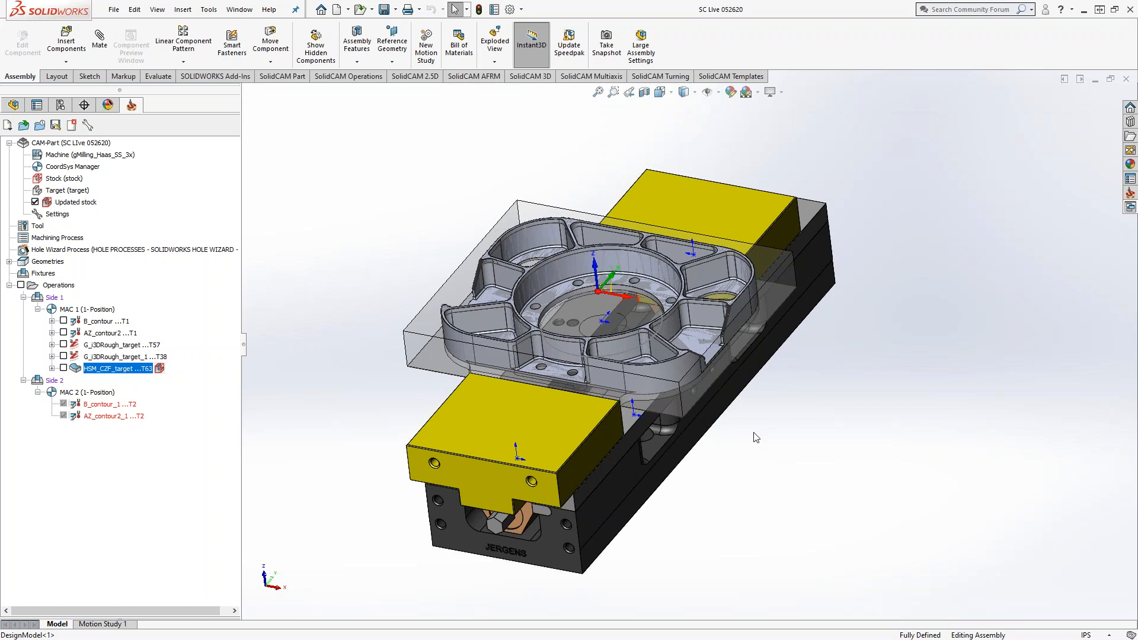
double_click(99, 369)
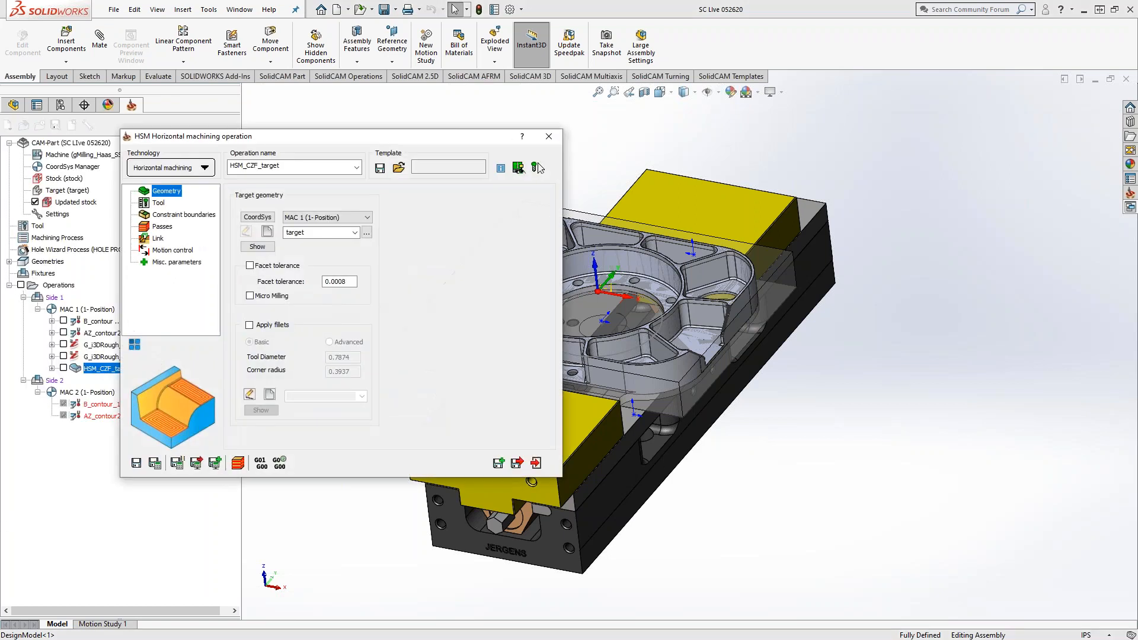
click(169, 231)
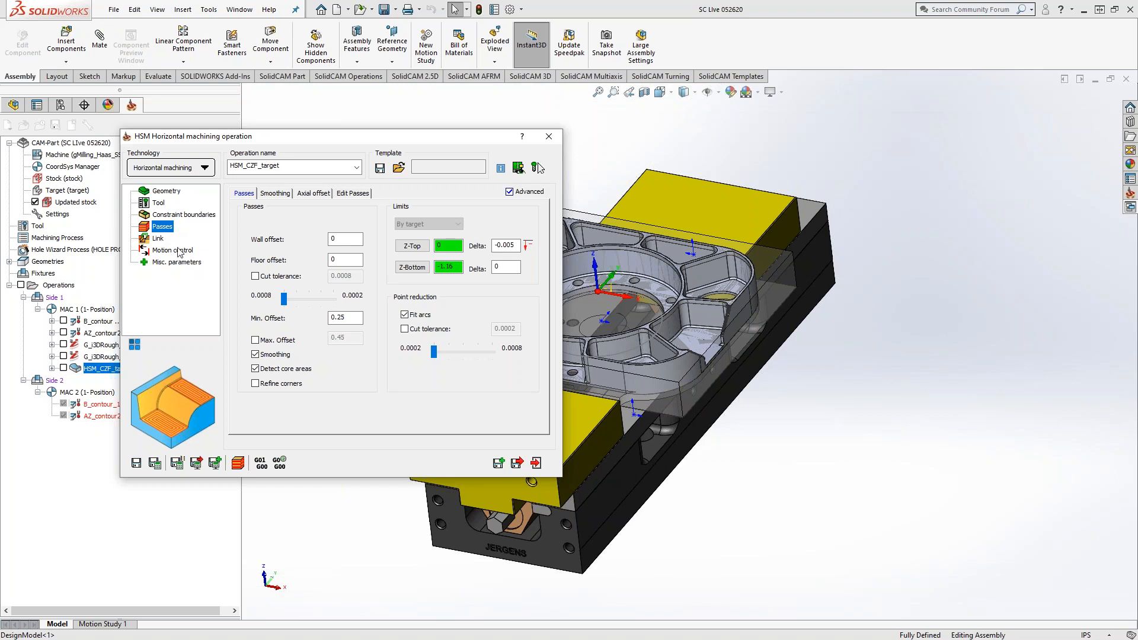
click(548, 135)
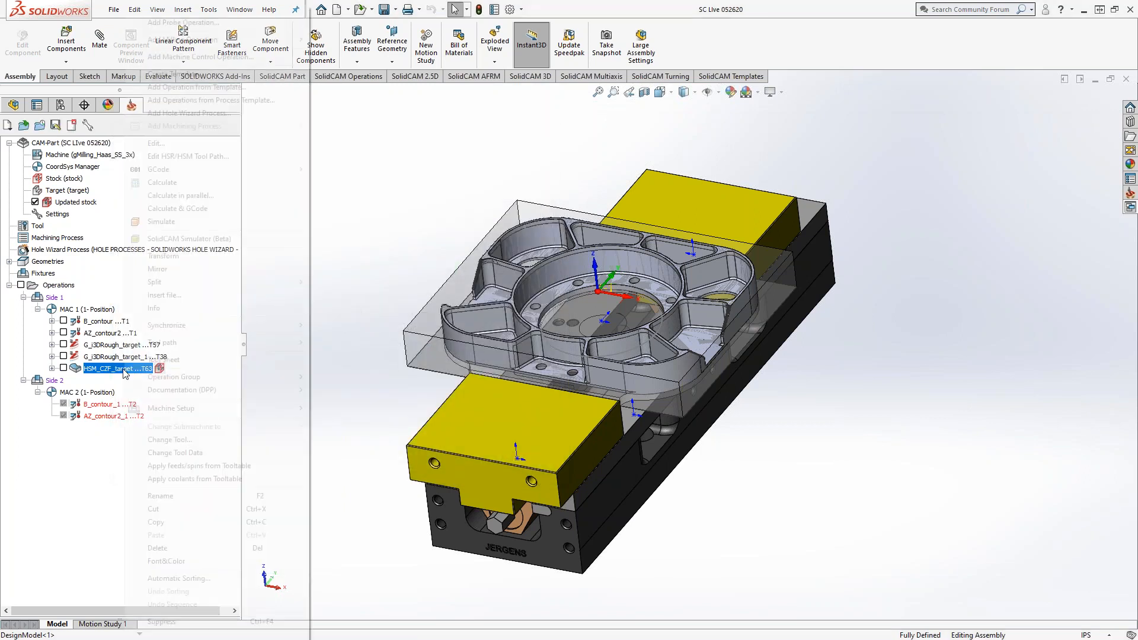
Open a new 2D iMachining operation with iFinish technology, review its spring pass and compensation options, and close it without saving.
right_click(125, 373)
mouse_move(269, 39)
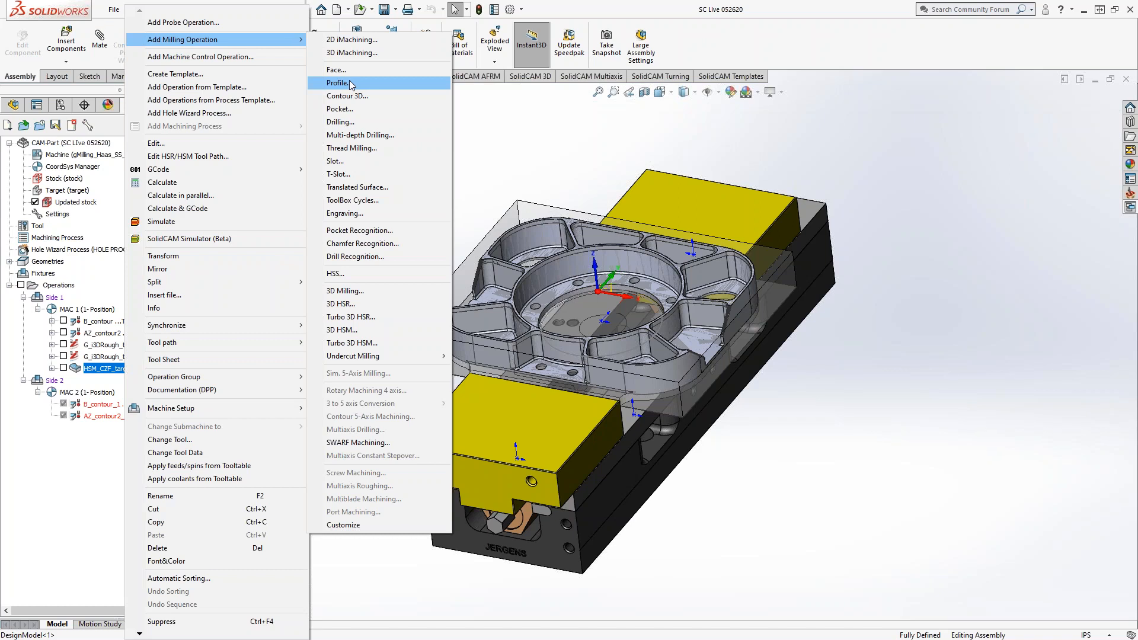
click(352, 40)
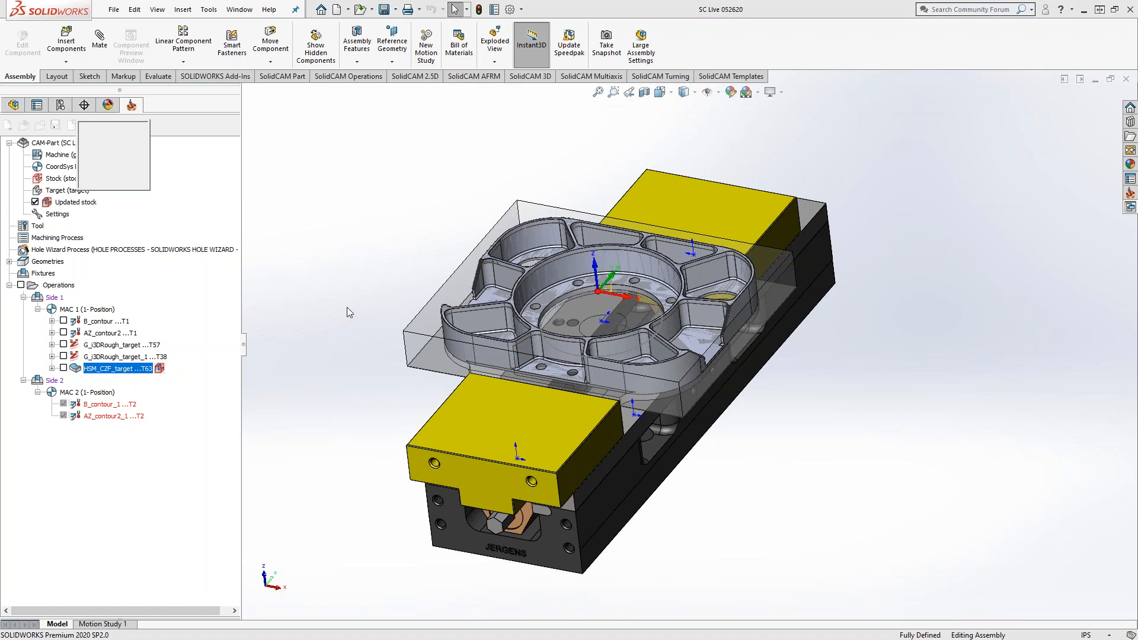
click(232, 154)
click(204, 217)
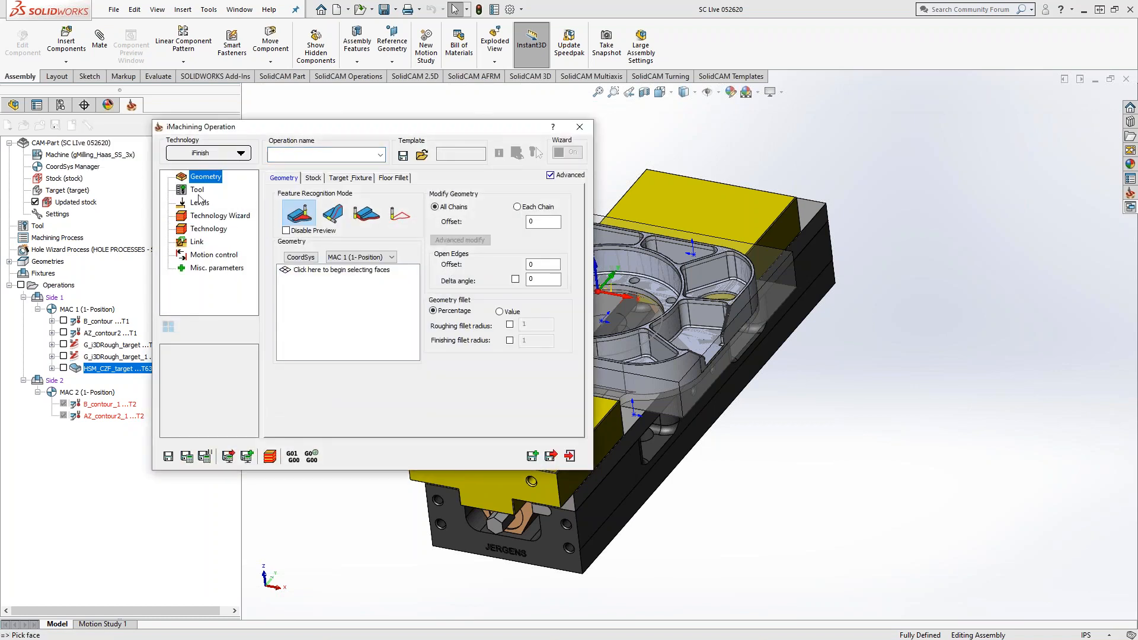
click(198, 230)
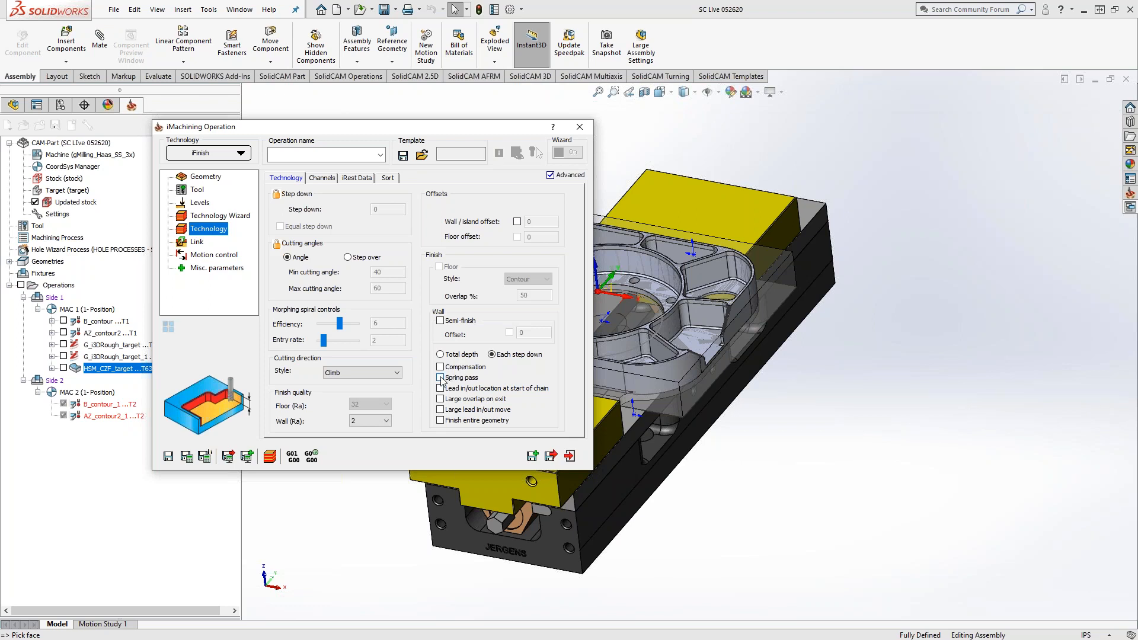
click(440, 377)
click(441, 367)
click(440, 368)
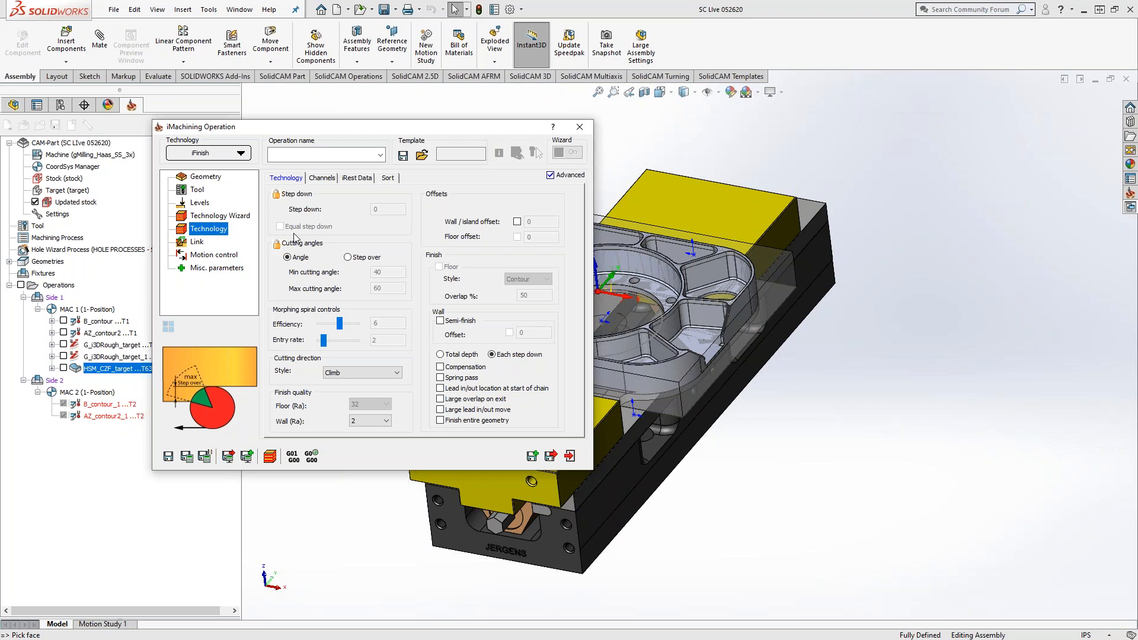
click(579, 127)
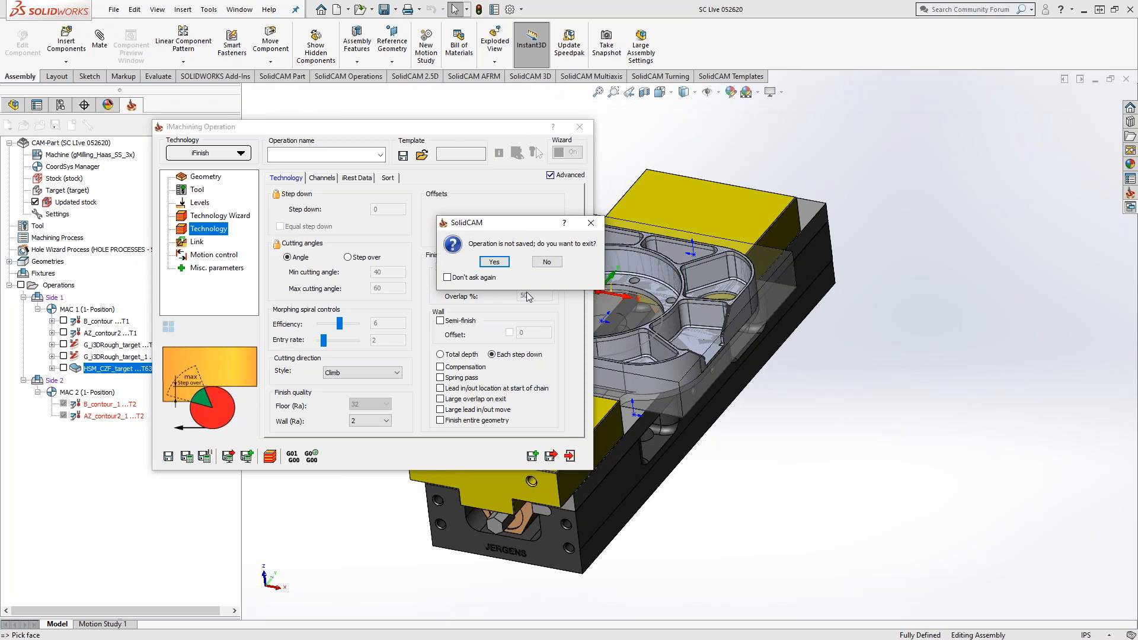
click(499, 263)
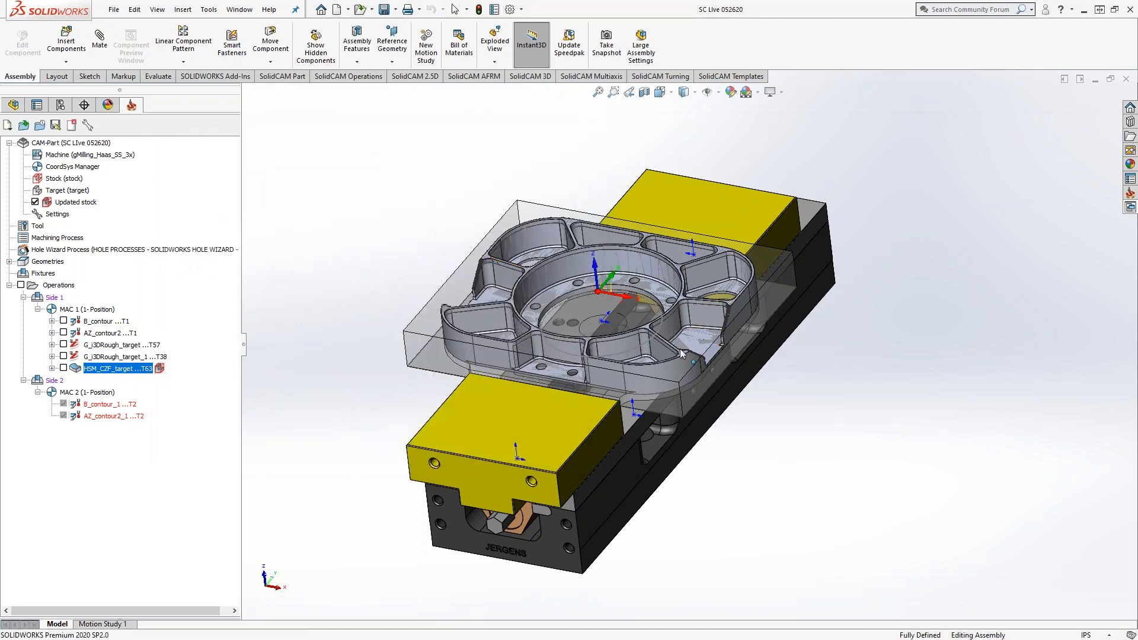
Examine the open corner pocket's floor and fillets up close, and review the technology settings of the G_i3DRough_target operation.
scroll(680, 349, down, 10)
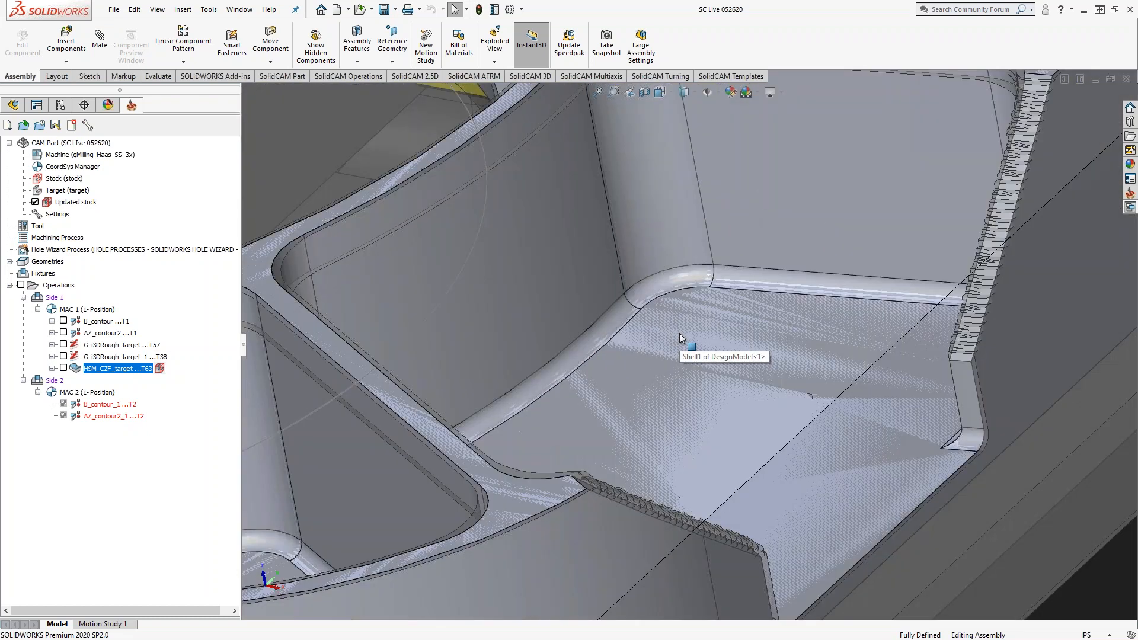
scroll(679, 333, down, 3)
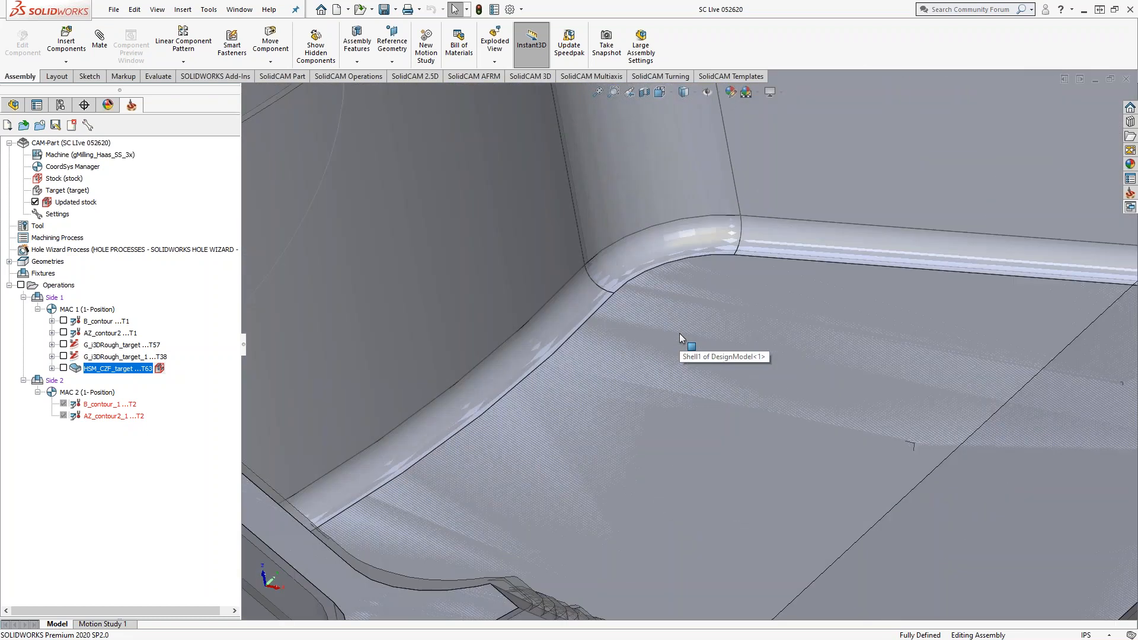
scroll(679, 333, up, 5)
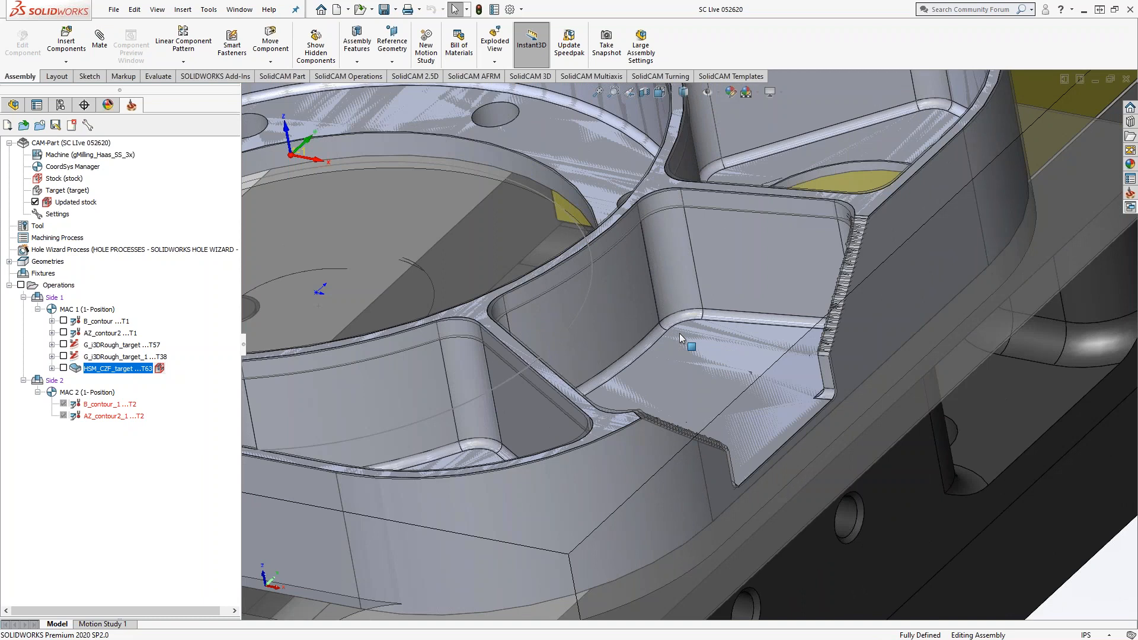
scroll(682, 329, up, 5)
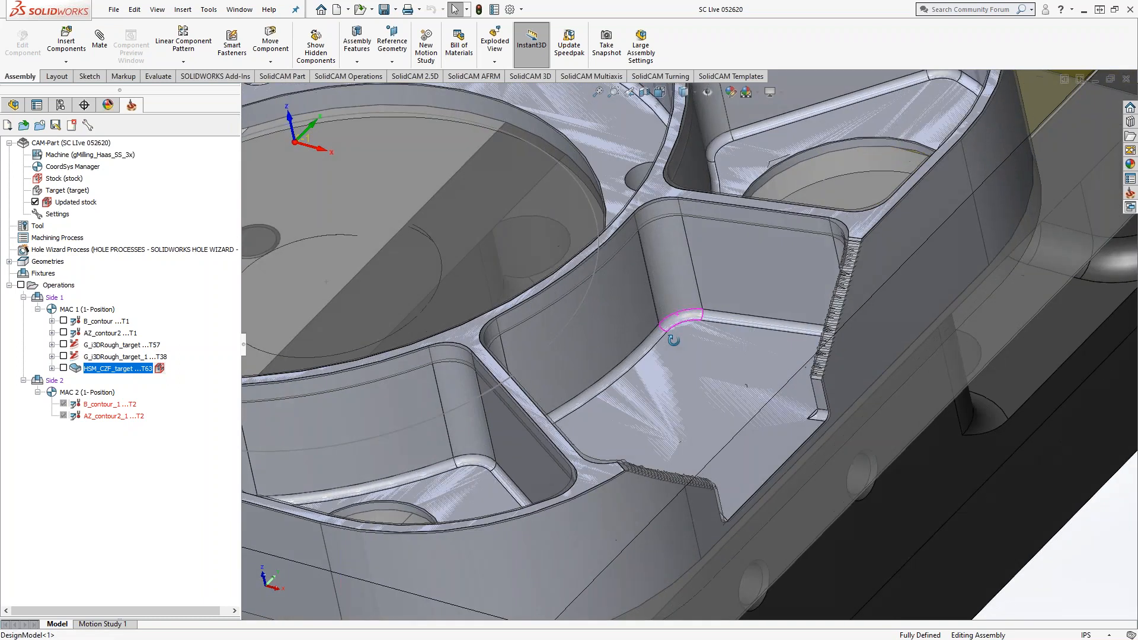
scroll(650, 397, up, 1)
middle_drag(650, 399, 620, 357)
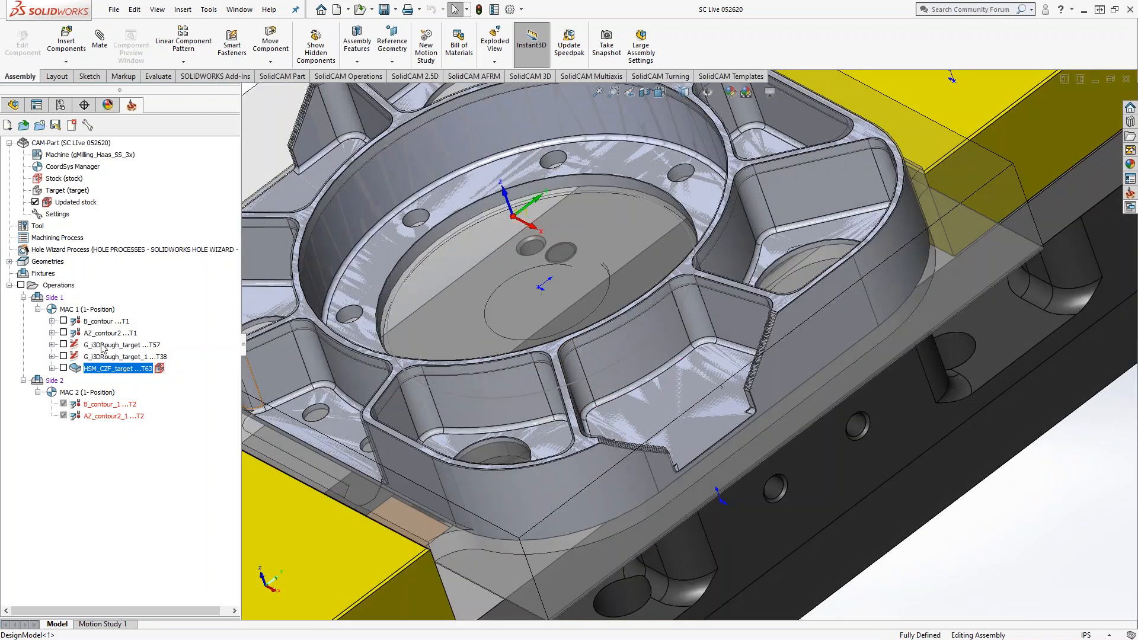
click(103, 345)
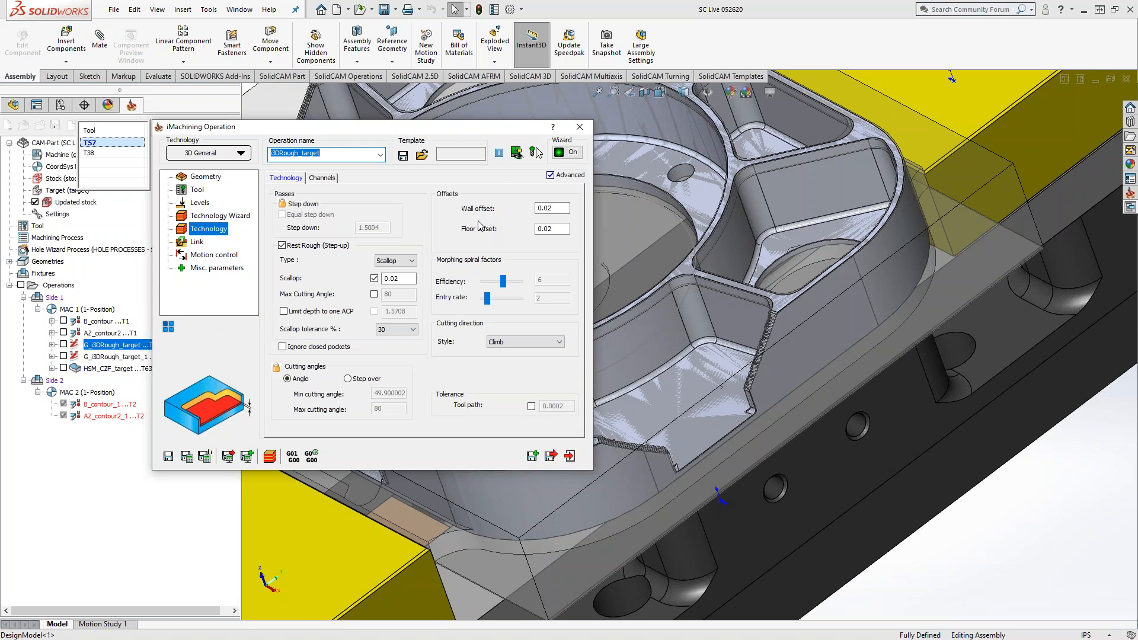
click(579, 128)
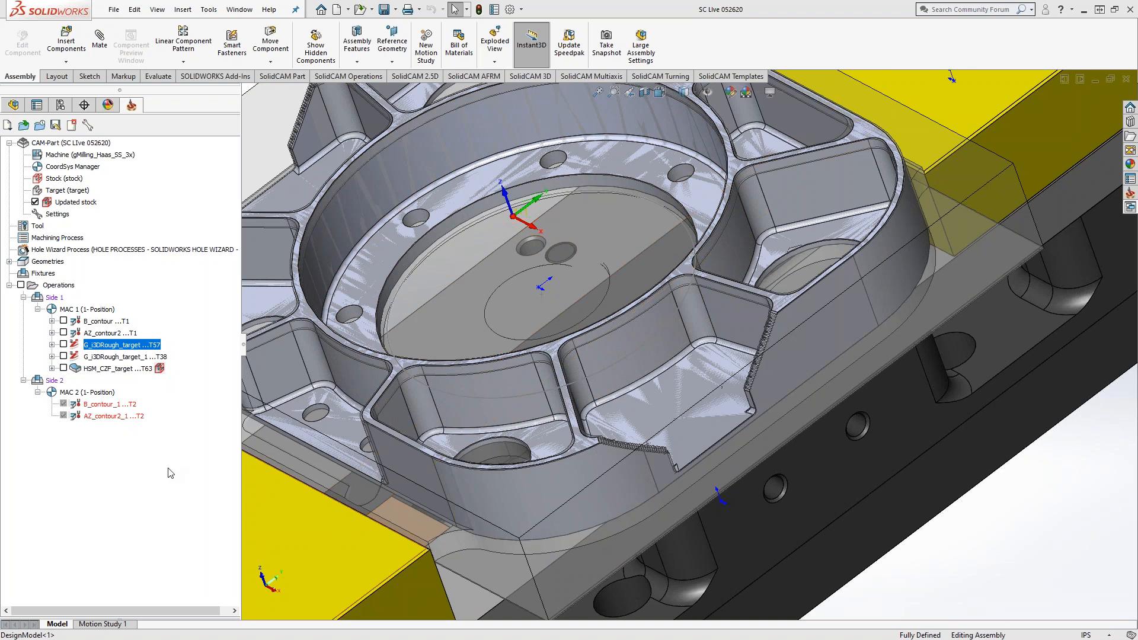
Examine the bottom corner of the open two-hole pocket beside the back jaw up close, and return to the whole part.
scroll(533, 498, up, 5)
middle_drag(711, 537, 704, 483)
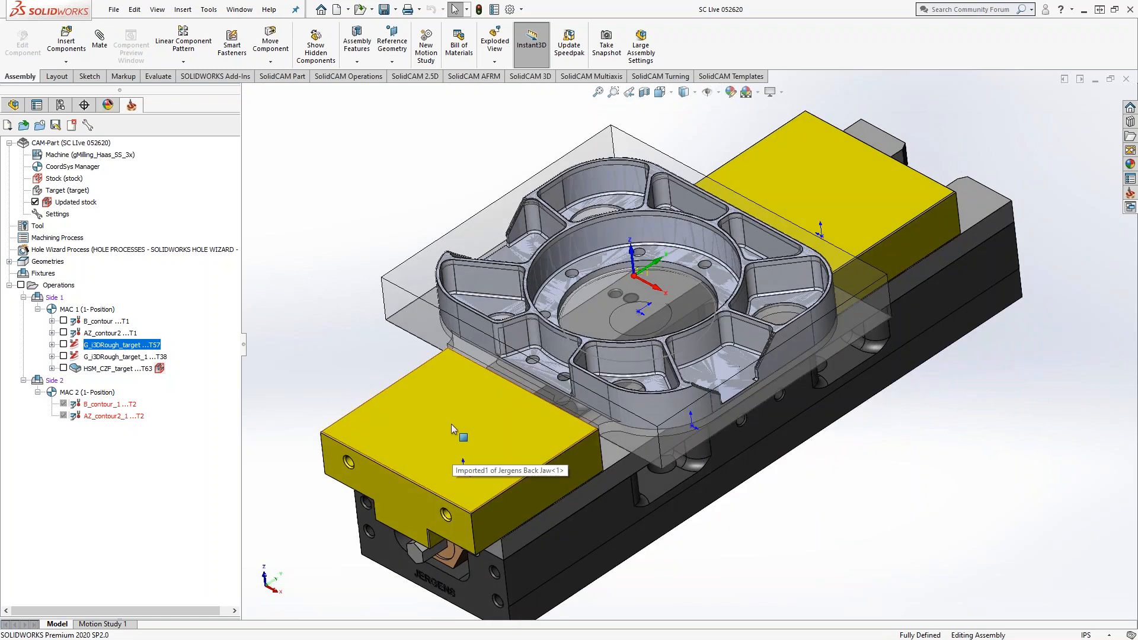
scroll(546, 403, down, 5)
middle_drag(612, 397, 804, 315)
scroll(804, 314, up, 4)
scroll(737, 305, down, 1)
scroll(735, 313, down, 7)
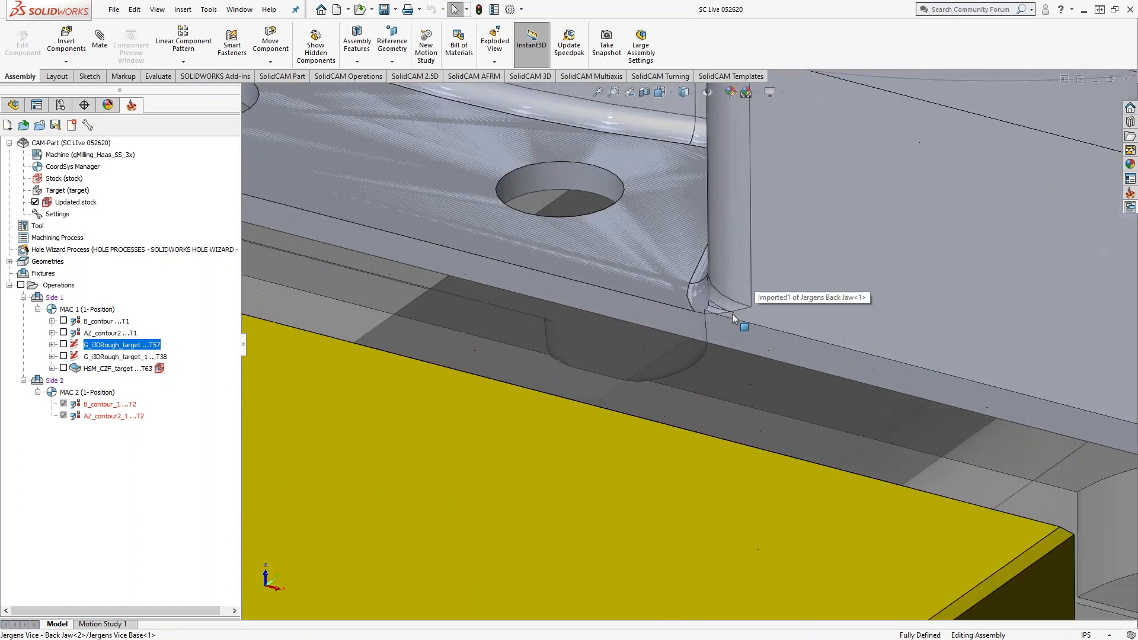
middle_drag(715, 319, 727, 248)
scroll(707, 320, up, 10)
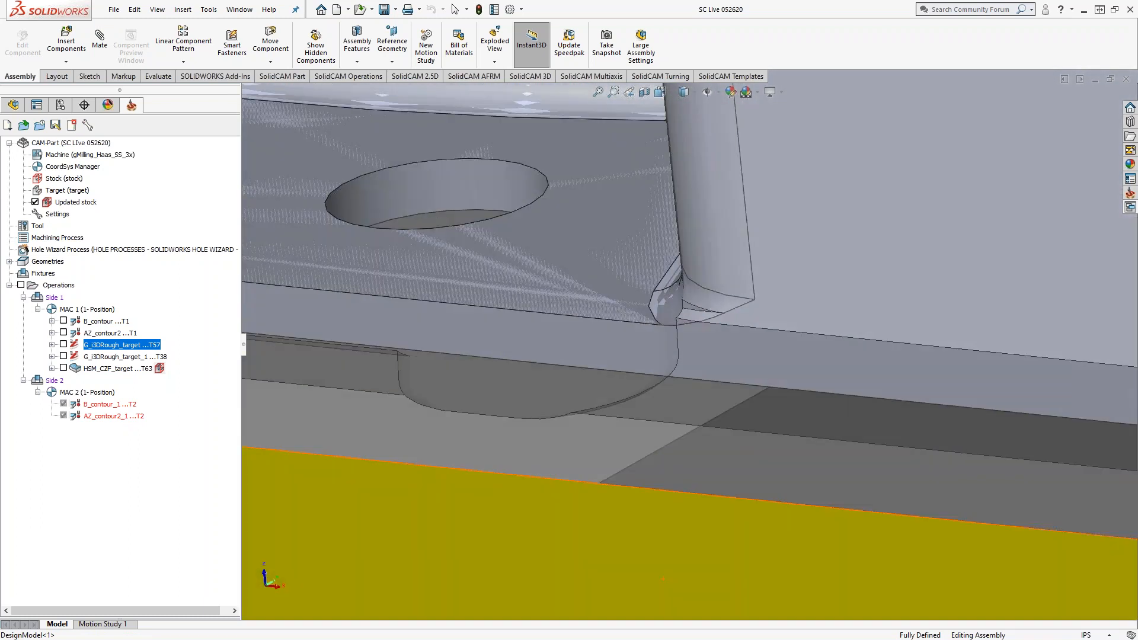
scroll(780, 304, down, 4)
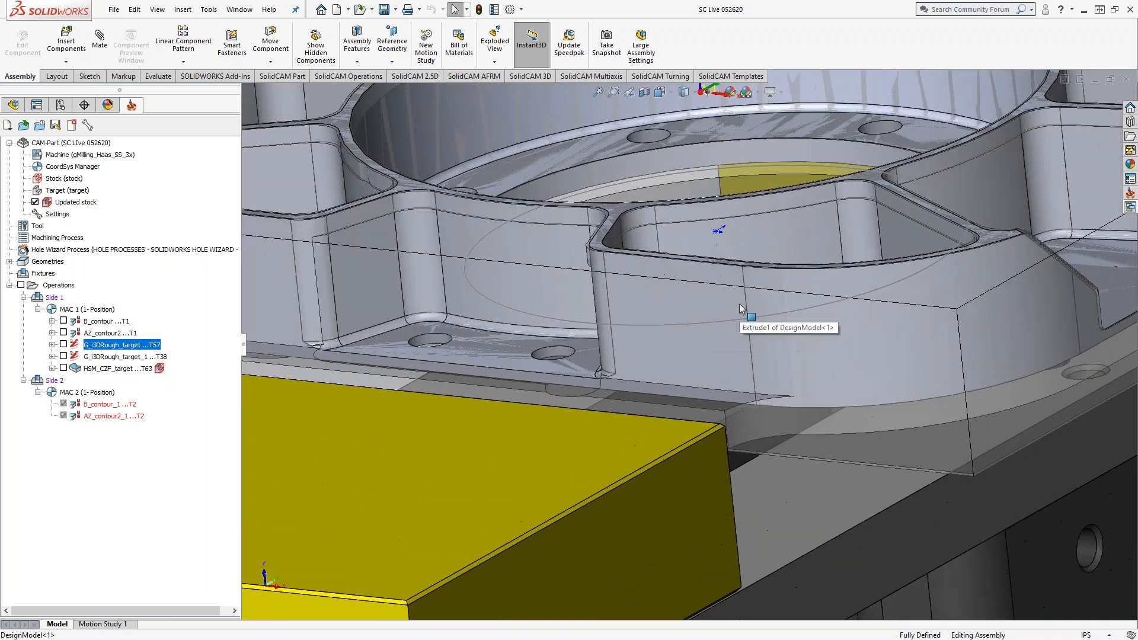
mouse_move(724, 308)
middle_down()
mouse_move(730, 266)
mouse_move(726, 310)
middle_up()
scroll(726, 311, up, 3)
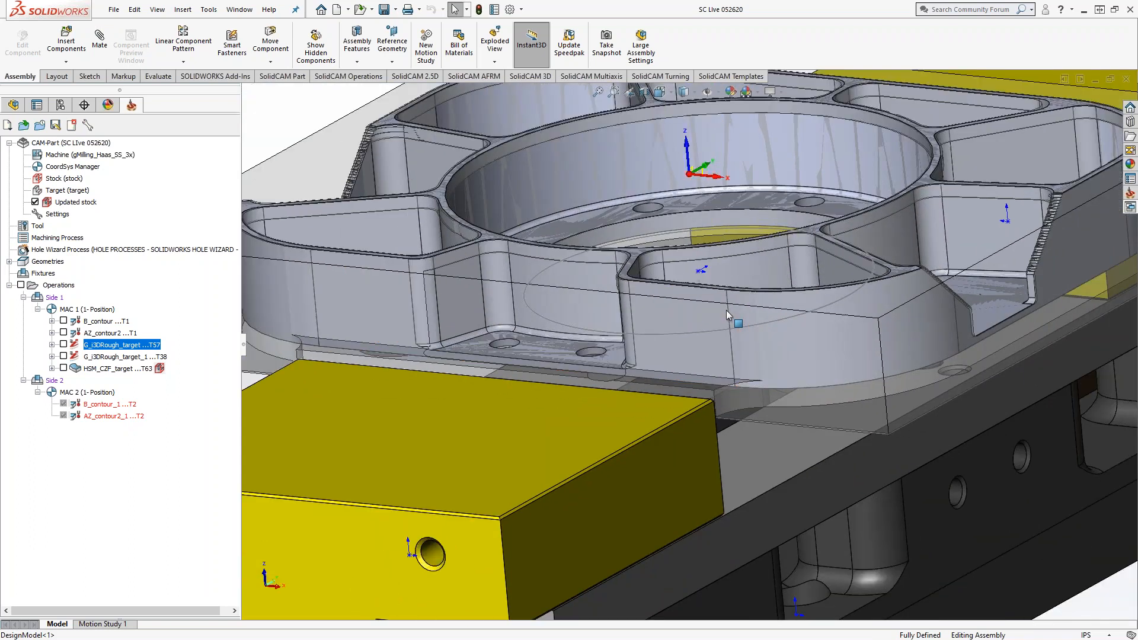
scroll(728, 315, up, 2)
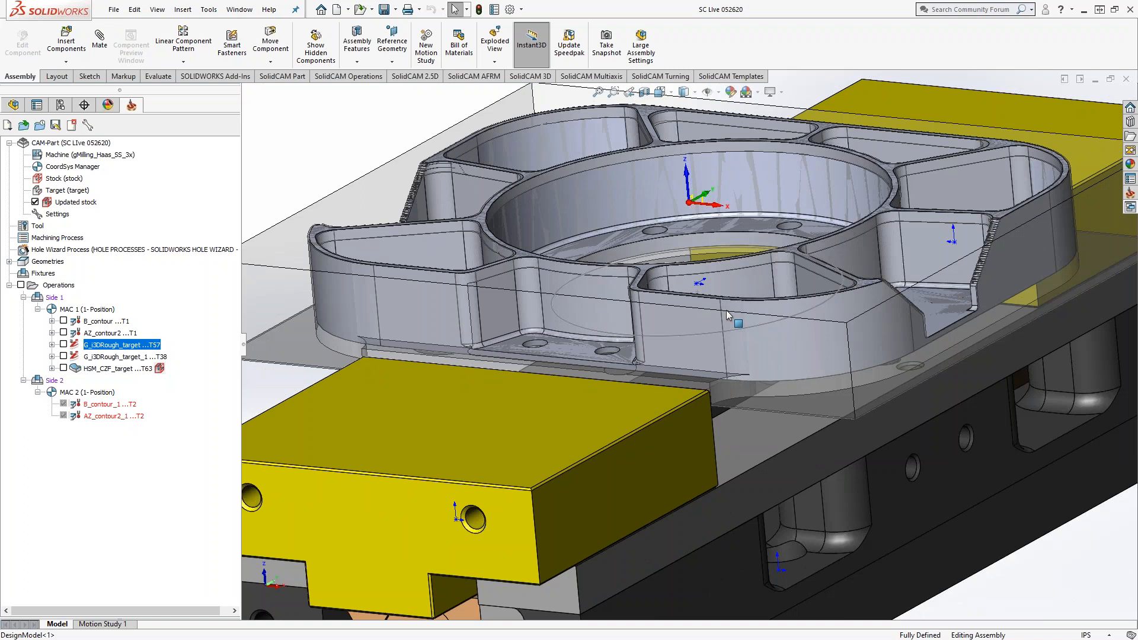
middle_drag(726, 313, 702, 327)
scroll(711, 325, up, 5)
scroll(860, 268, down, 1)
scroll(815, 314, down, 6)
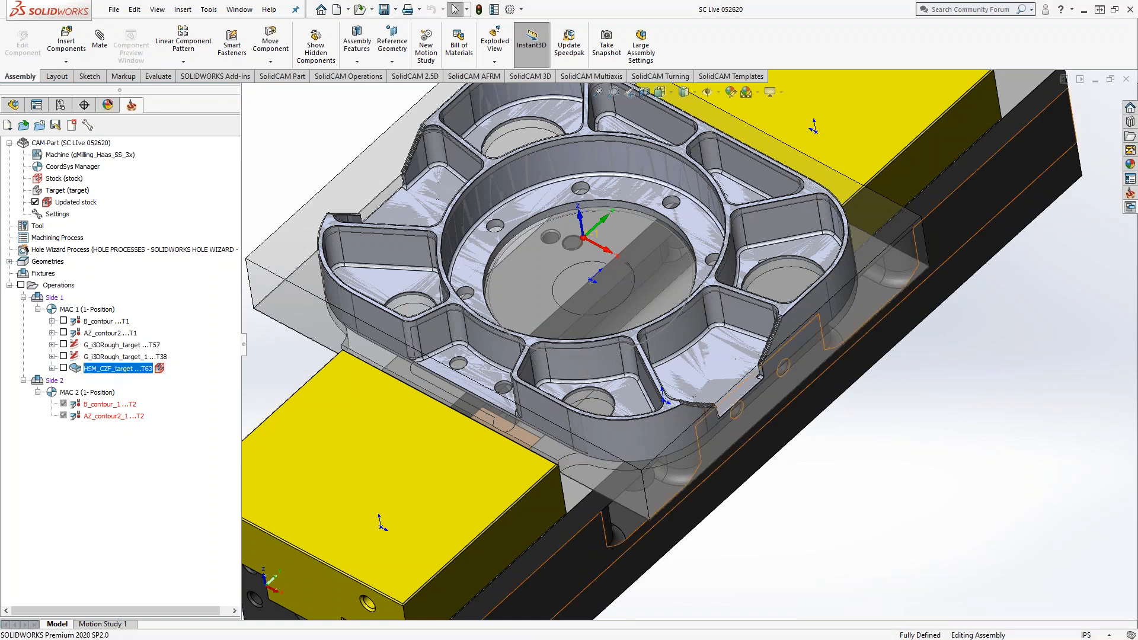
Reopen the HSM_CZF_target operation and review its passes, smoothing, axial offset and edit passes settings.
click(104, 369)
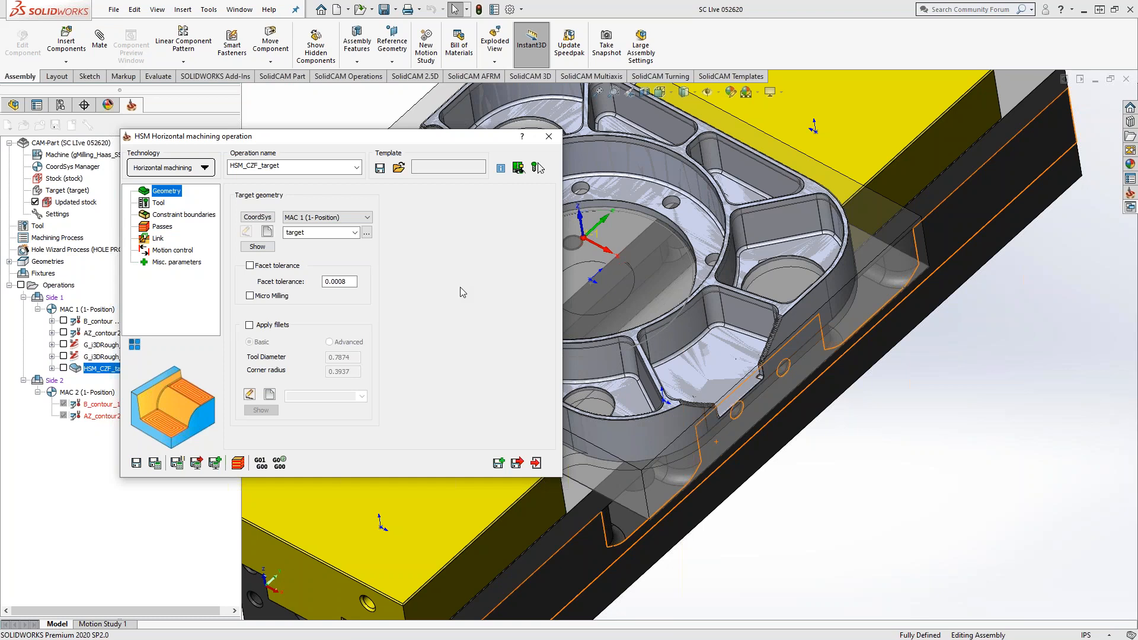
click(158, 227)
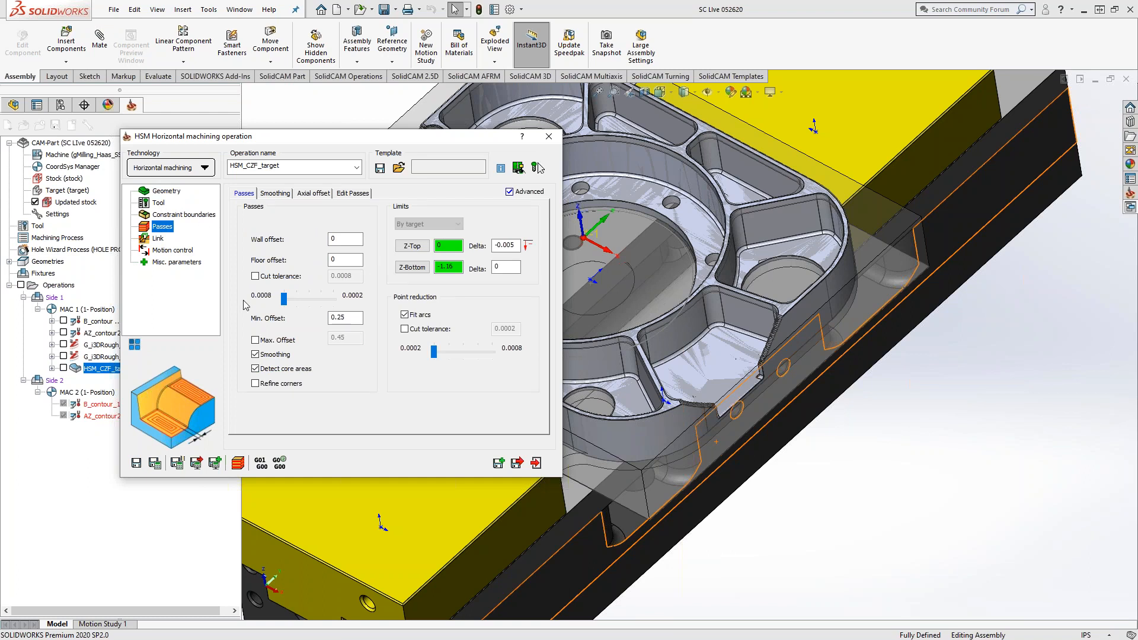
click(275, 194)
click(313, 193)
click(353, 194)
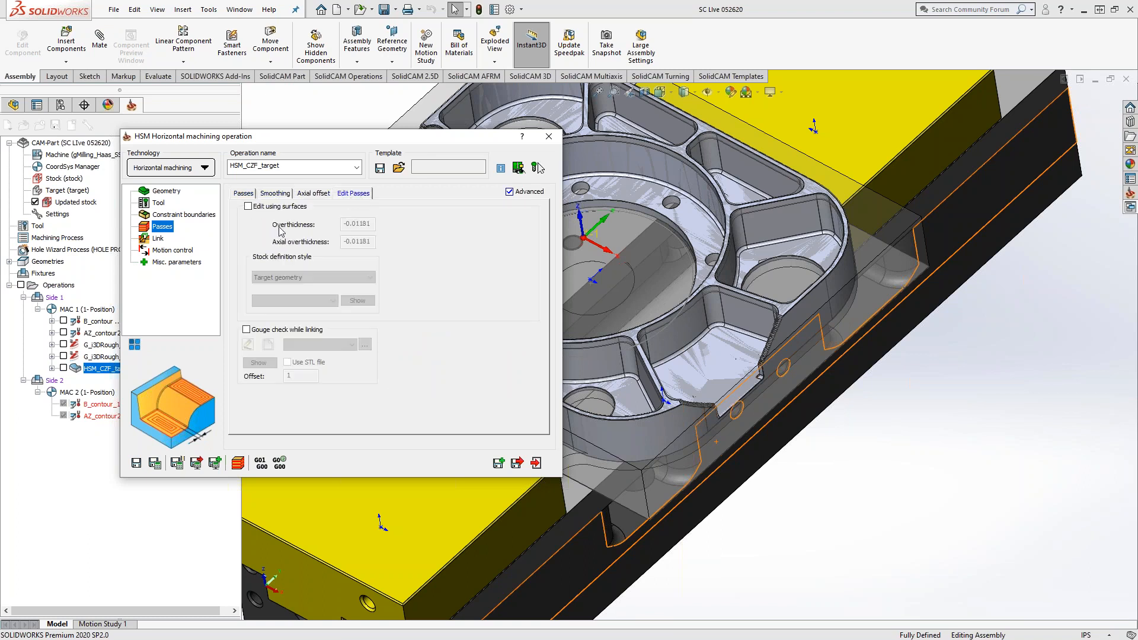
Review the link settings of the HSM Horizontal machining operation: leads, retracts, strategy, ramping and general.
click(157, 238)
click(367, 194)
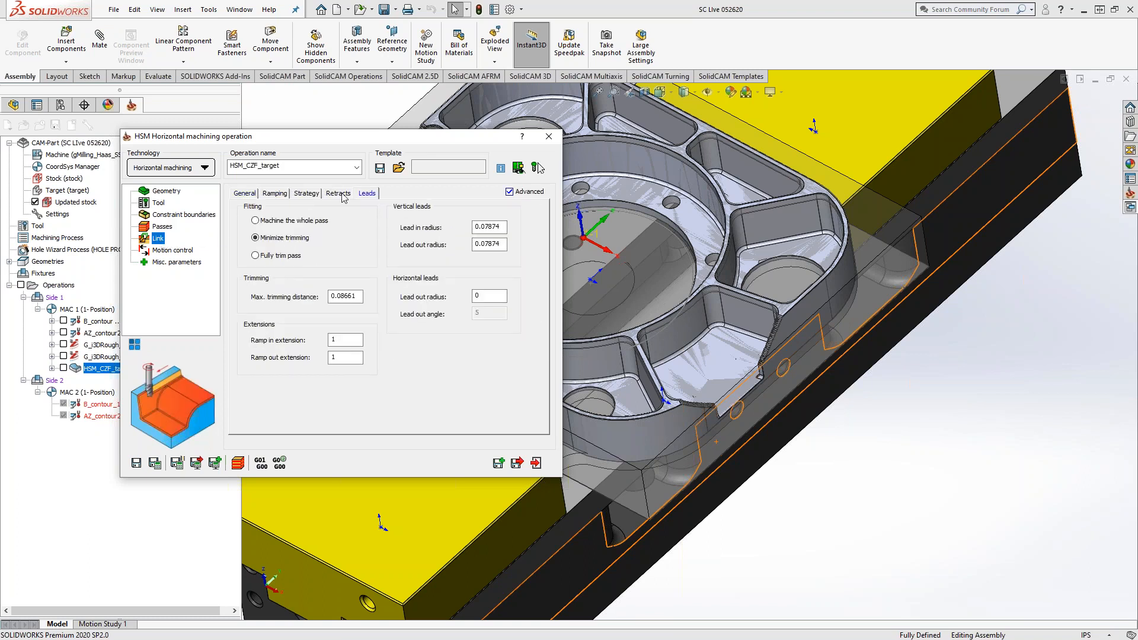
click(344, 195)
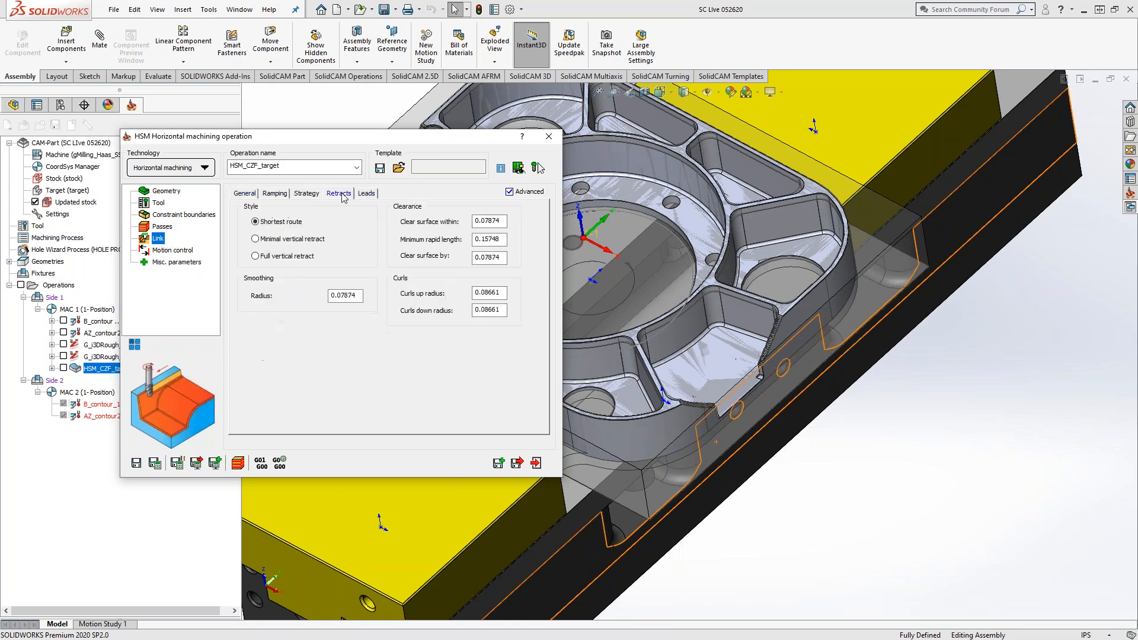
click(307, 195)
click(281, 194)
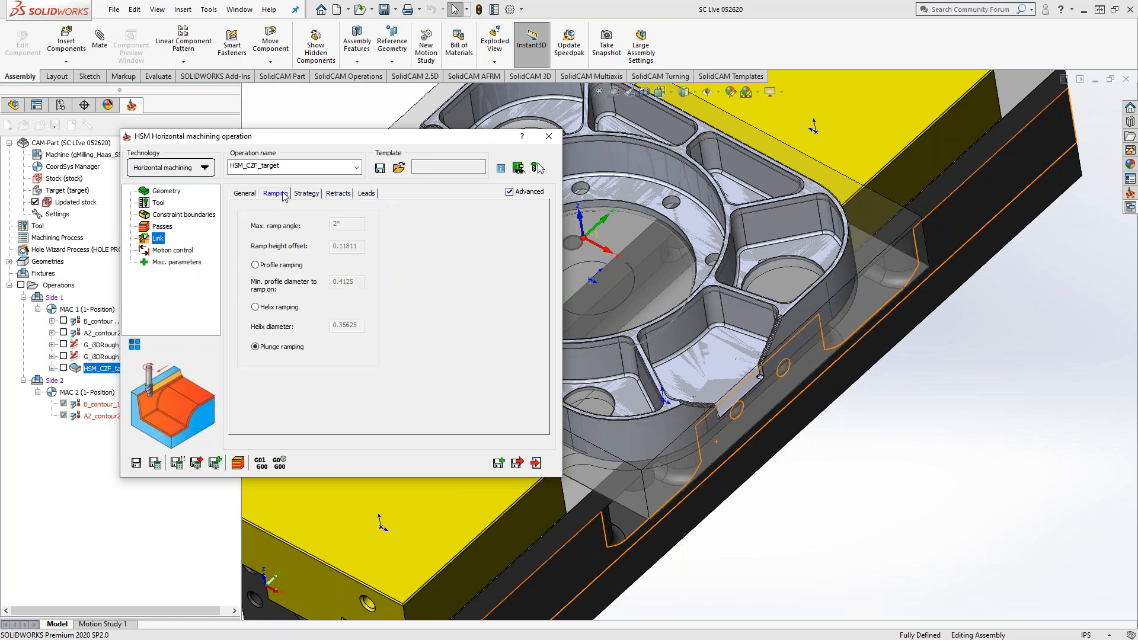
click(254, 198)
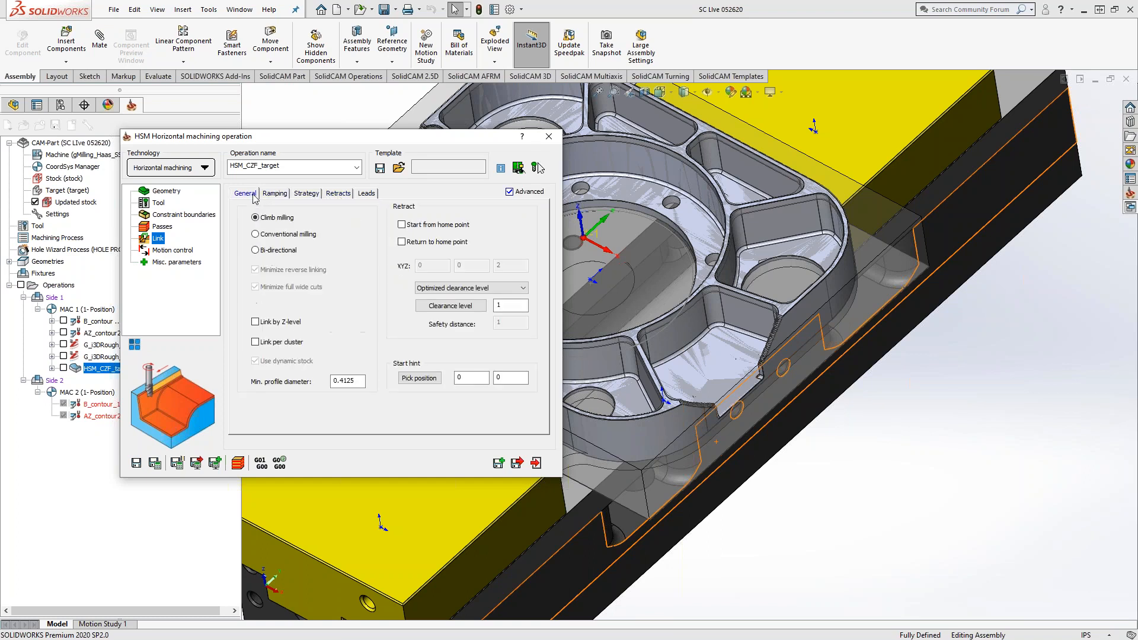
Review the HSM operation's miscellaneous parameters, motion control and tool data, and close the operation.
click(177, 263)
click(172, 251)
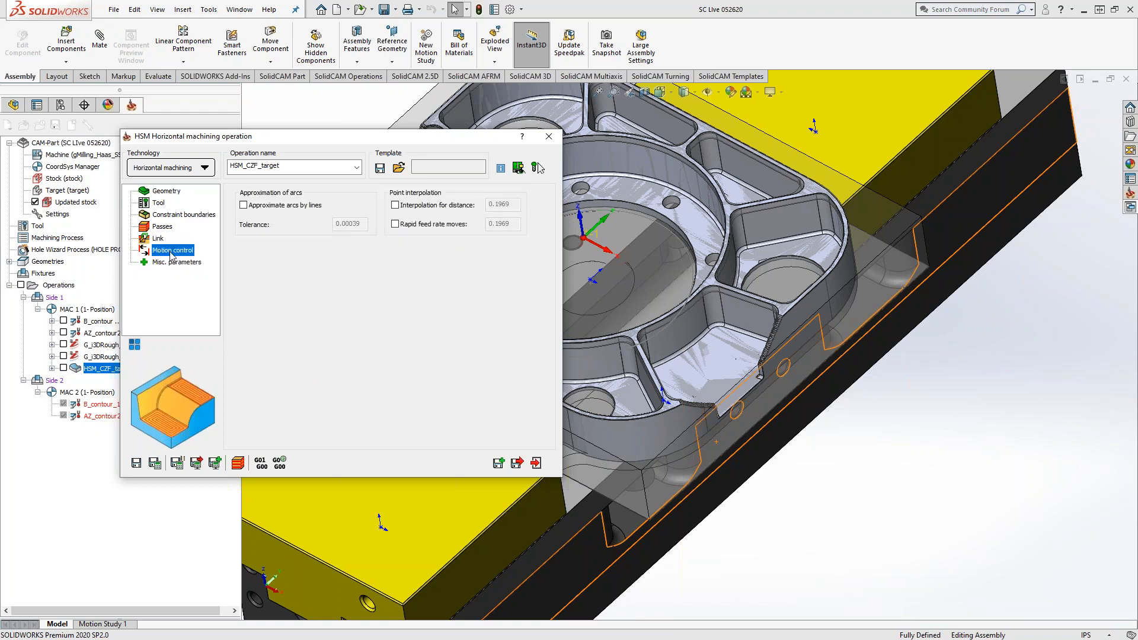
click(159, 203)
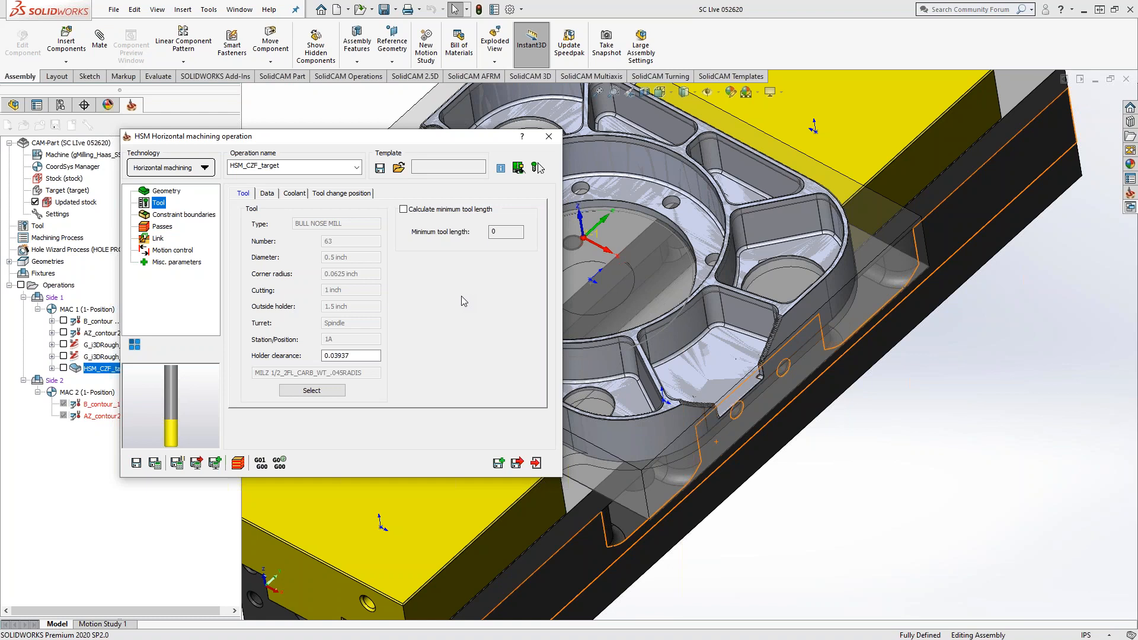
click(553, 139)
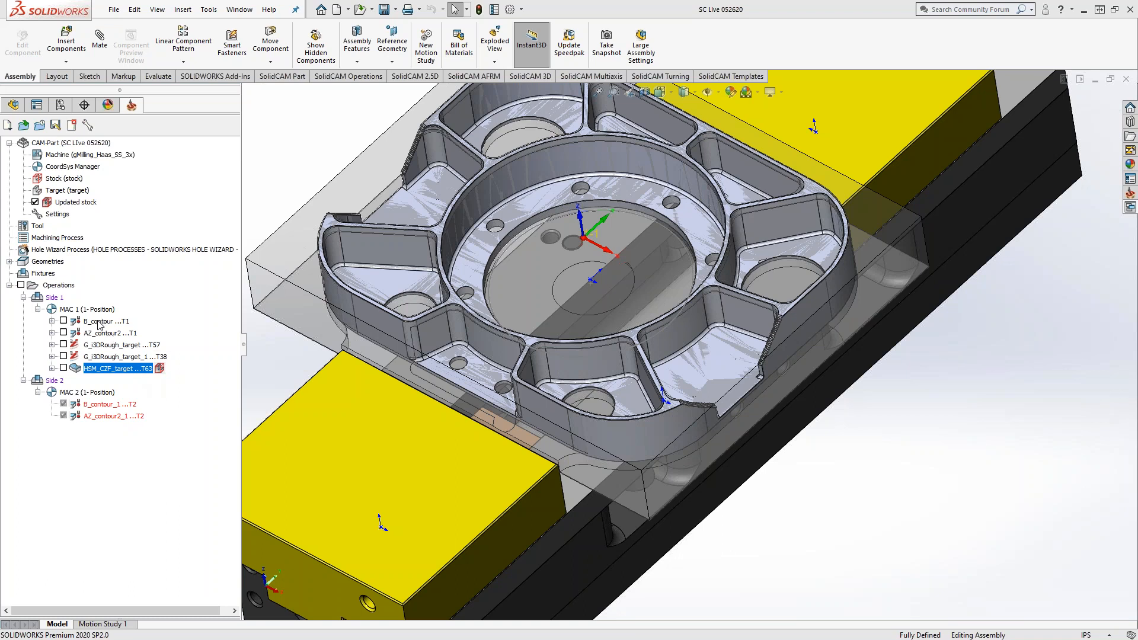
Simulate all five Side 1 operations from B_contour to HSM_CZF_target in SolidVerify, and stop clash monitoring.
shift+click(99, 324)
right_click(99, 325)
click(143, 222)
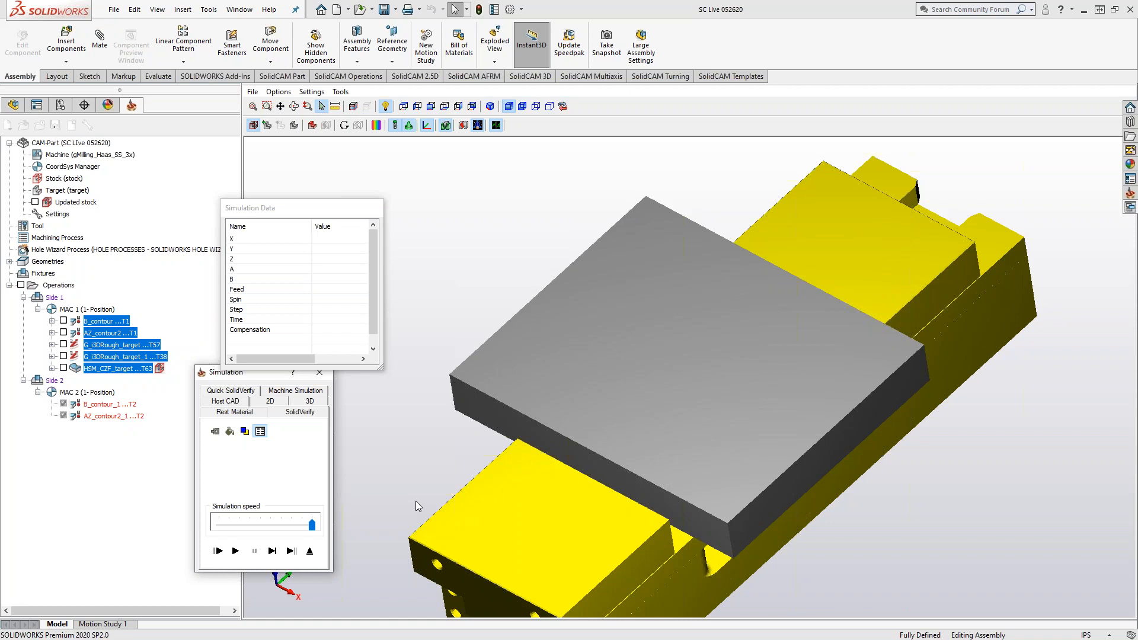
click(236, 551)
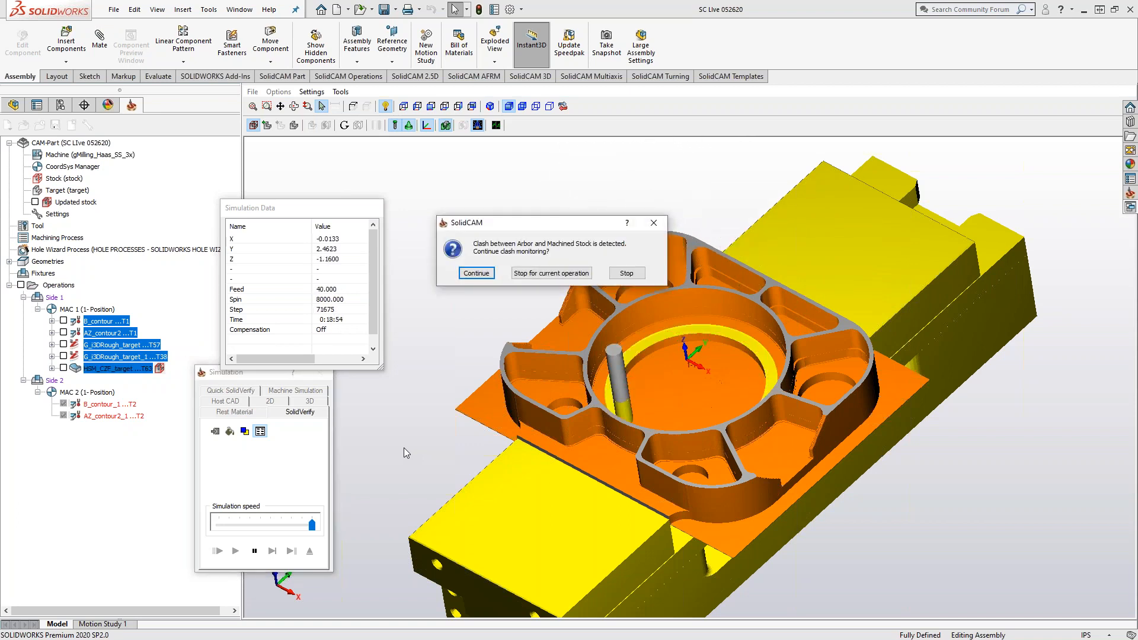
click(623, 275)
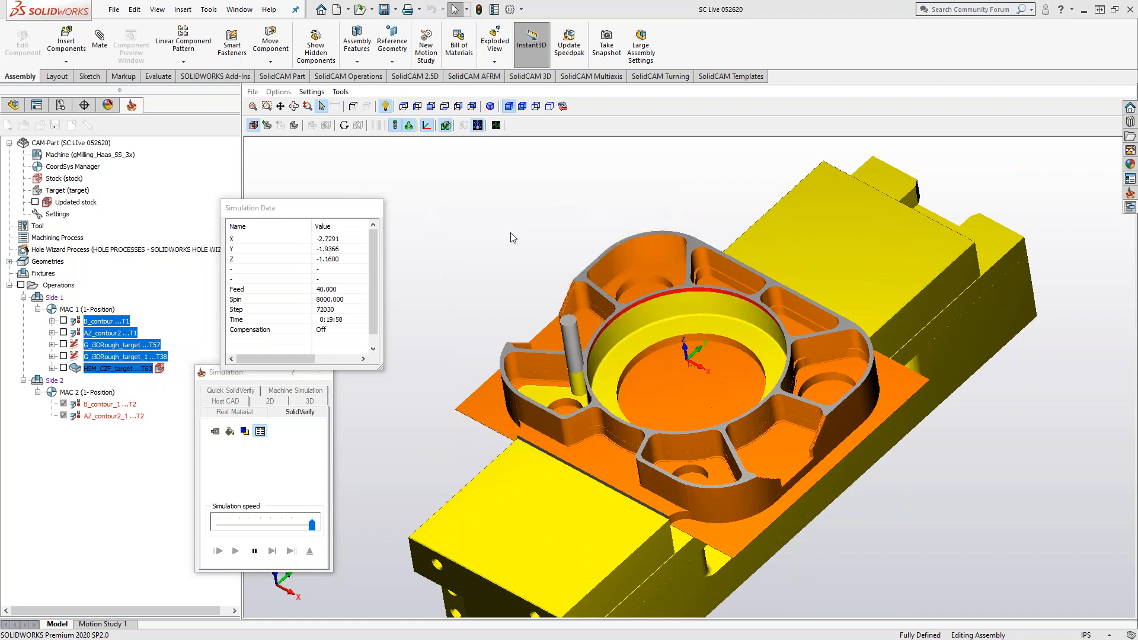